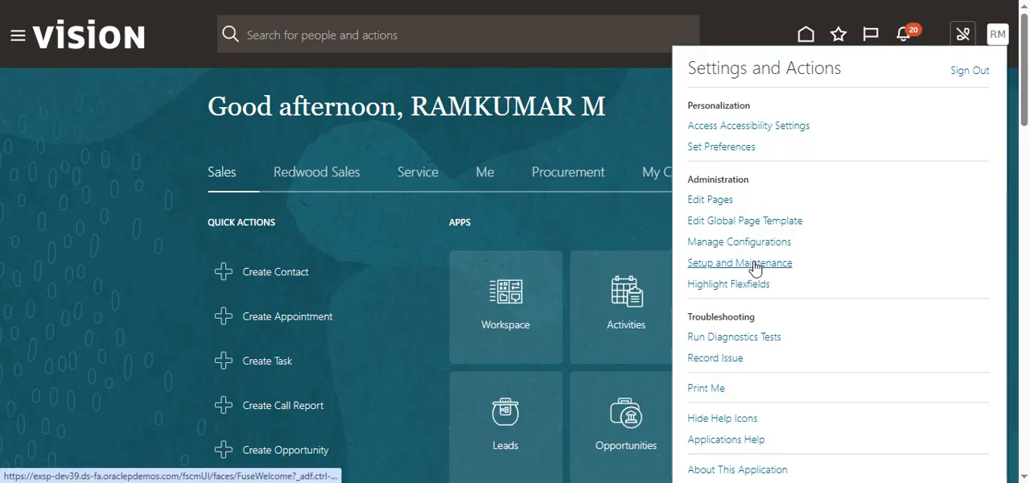
# - Go to Setup and Maintenance and choose the Workforce Deployment offering
pyautogui.click(765, 263)
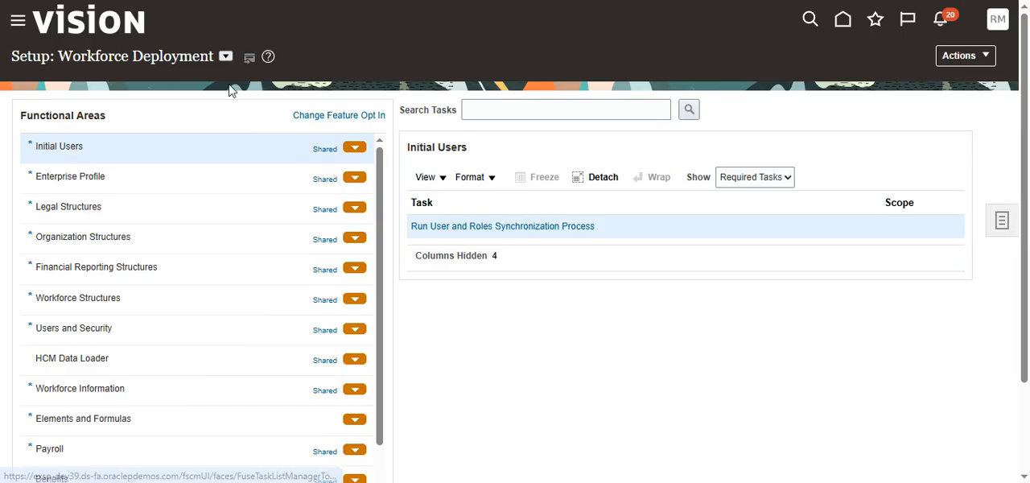
pyautogui.click(226, 58)
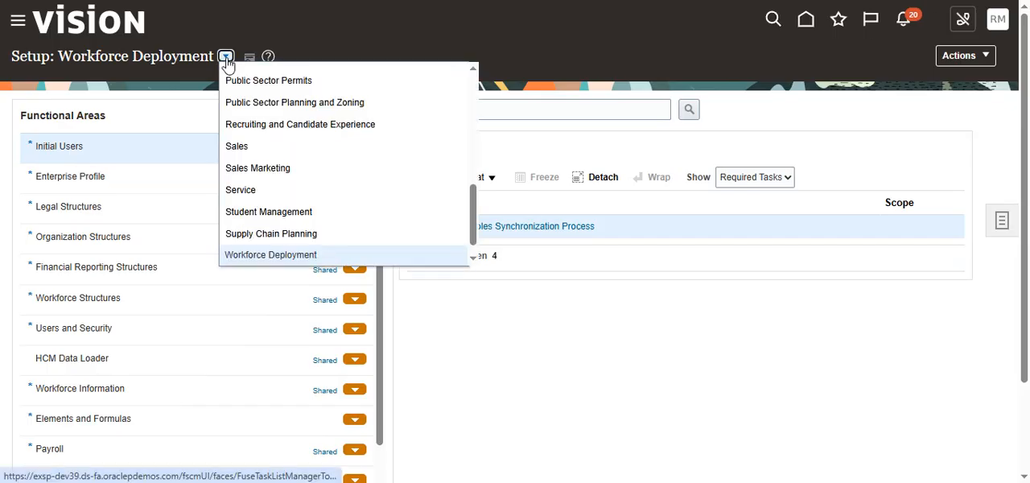
pyautogui.scroll(-1, 300, 235)
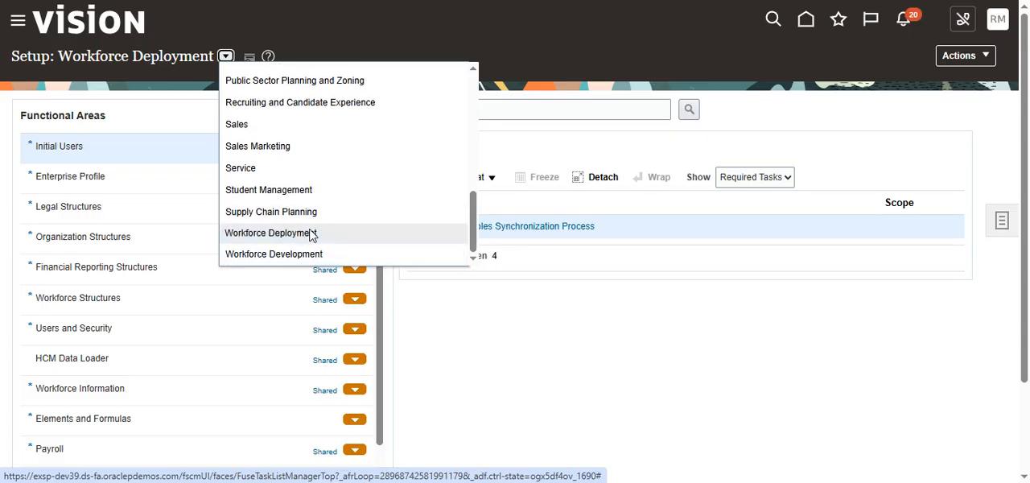
pyautogui.click(300, 234)
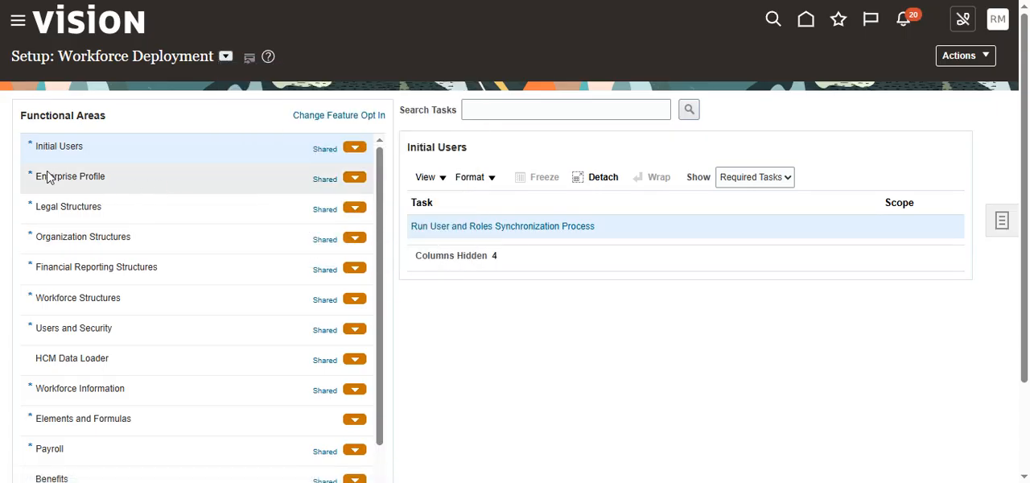
# - Show all tasks of the Enterprise Profile functional area and open the Manage Reference Data Sets task
pyautogui.click(122, 182)
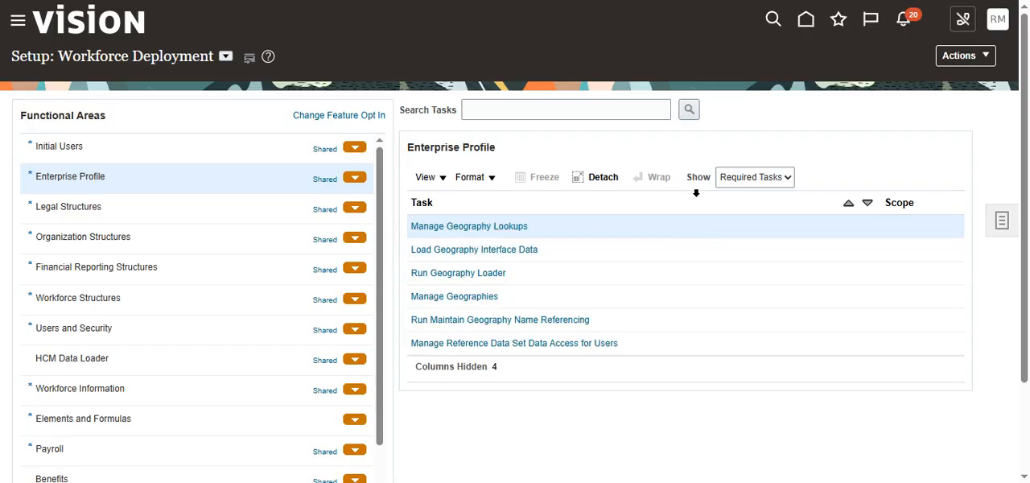
pyautogui.click(754, 177)
pyautogui.click(761, 197)
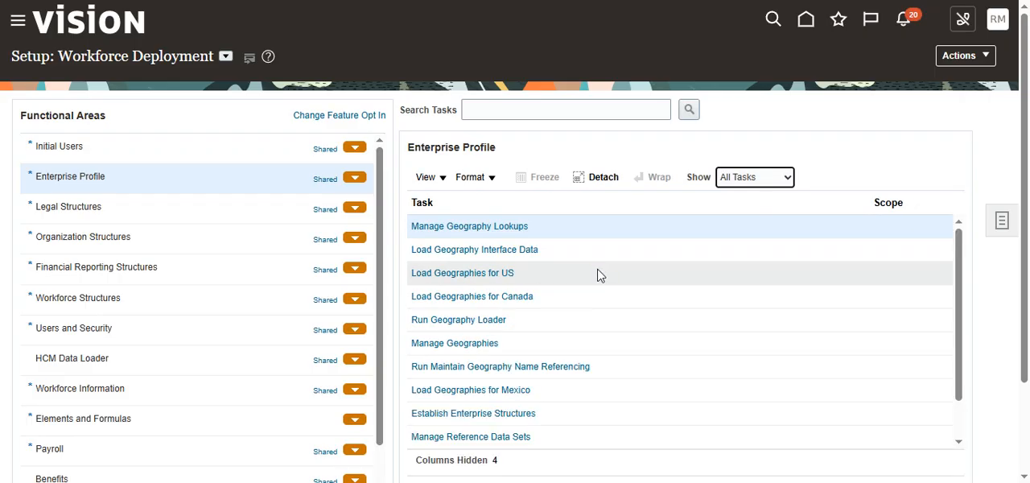
pyautogui.scroll(-3, 597, 325)
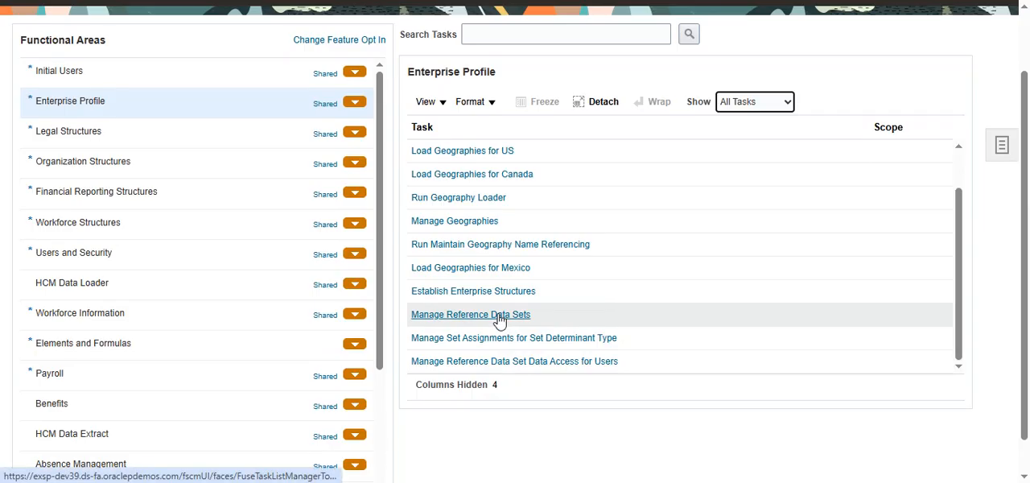
pyautogui.click(498, 315)
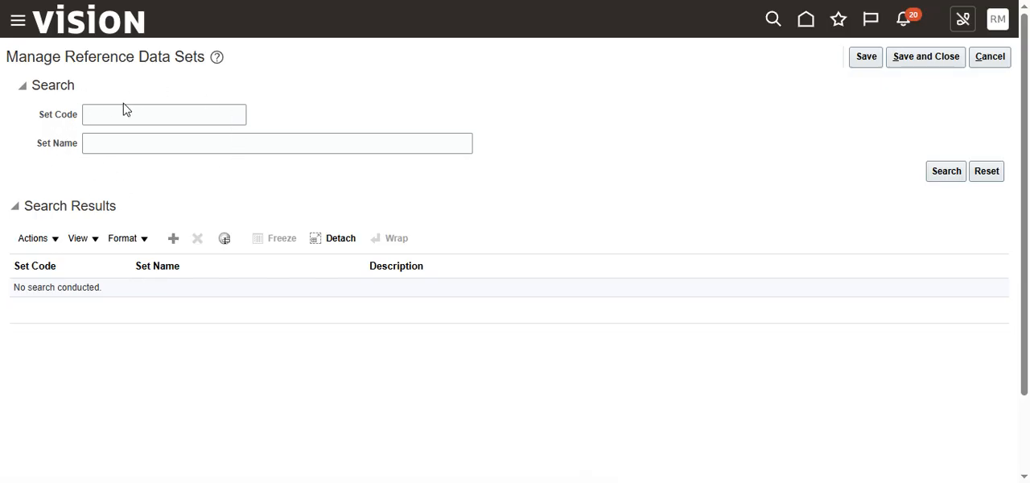
# - Add a new reference data set with the set code ramtest_in_job_rds
pyautogui.click(172, 244)
pyautogui.click(71, 294)
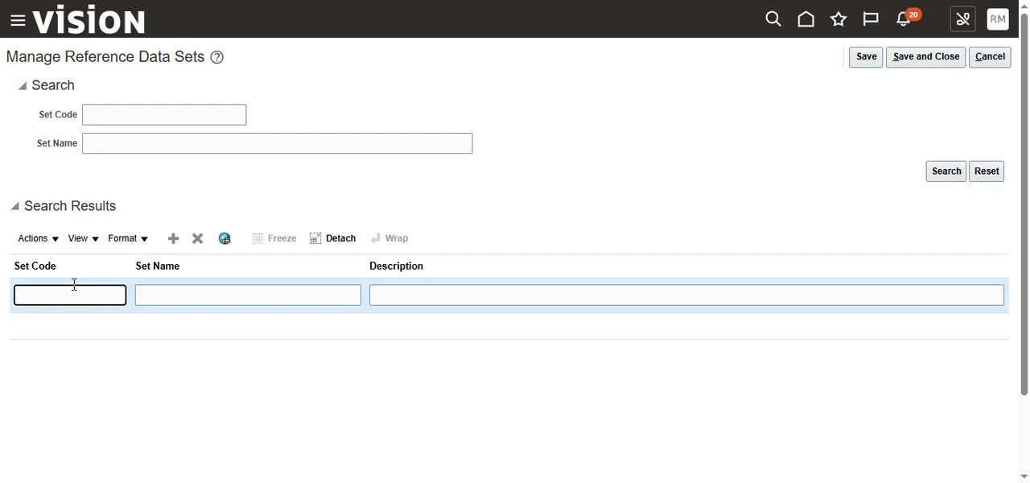
pyautogui.write('ramtest_in_job')
pyautogui.write('_rds')
# - Name the new reference data set RAMTEST INDIA JOB RDS
pyautogui.click(174, 290)
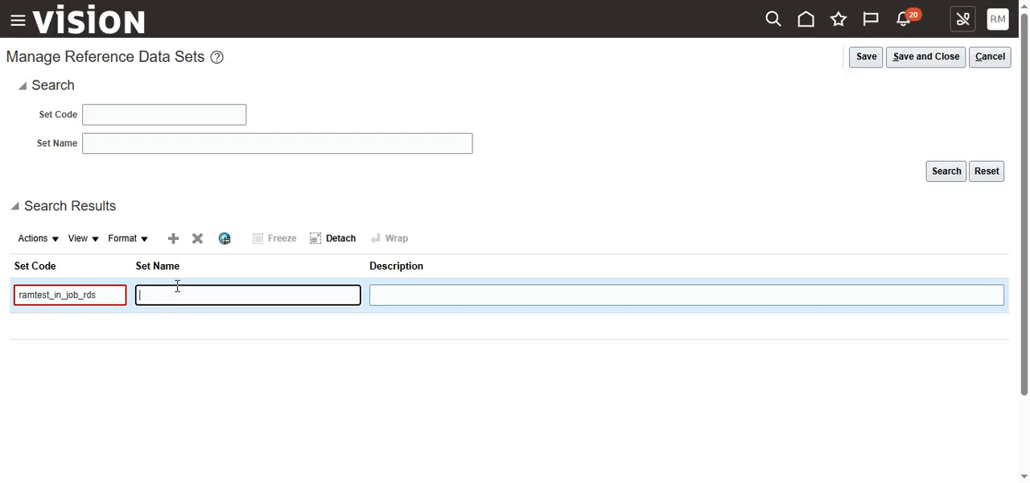
pyautogui.write('RAMTEST INDIA JOB RDS')
# - Copy the set name RAMTEST INDIA JOB RDS into the description and try to save and close
pyautogui.click(418, 292)
pyautogui.click(285, 297)
pyautogui.hotkey('ctrl', 'a')
pyautogui.hotkey('ctrl', 'c')
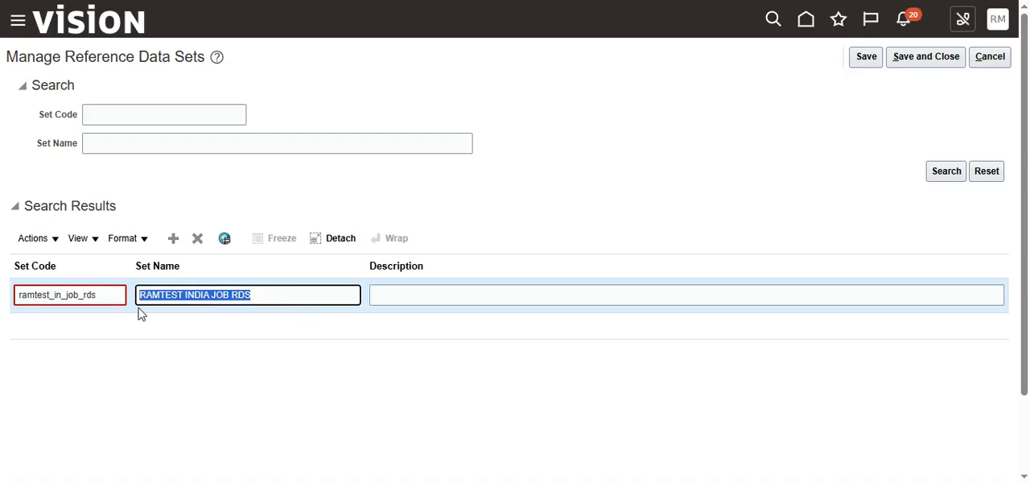
pyautogui.click(450, 293)
pyautogui.hotkey('ctrl', 'v')
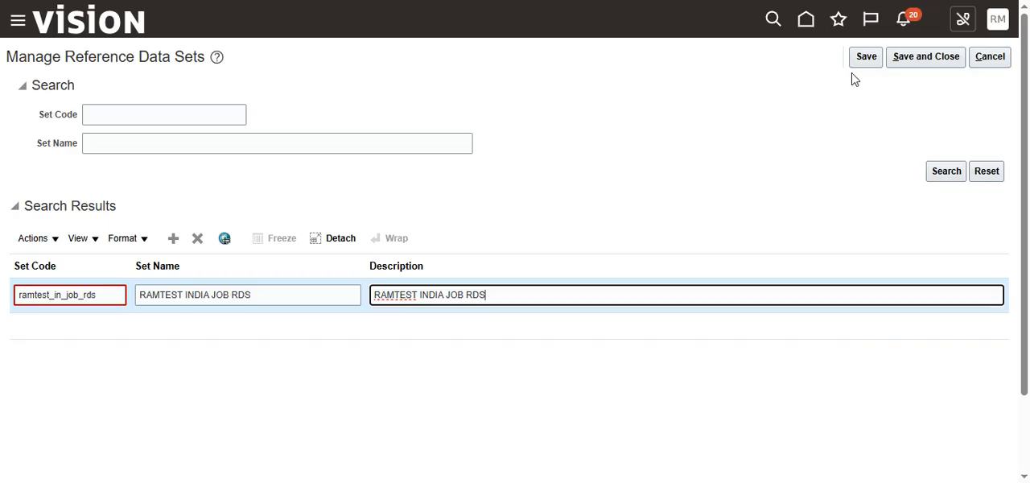
pyautogui.click(924, 62)
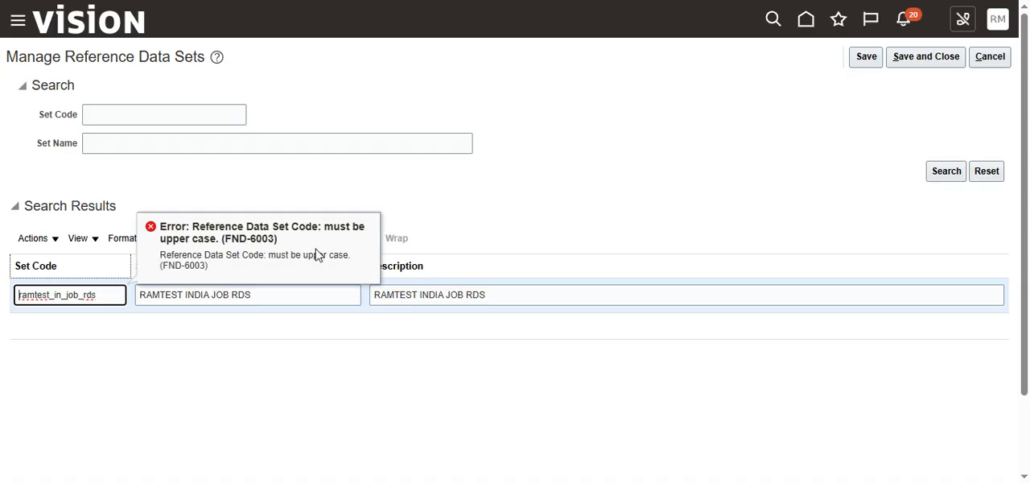
# - Replace the job data set's set code with the upper-case RAMTEST_IN_JOB_RDS
pyautogui.click(153, 231)
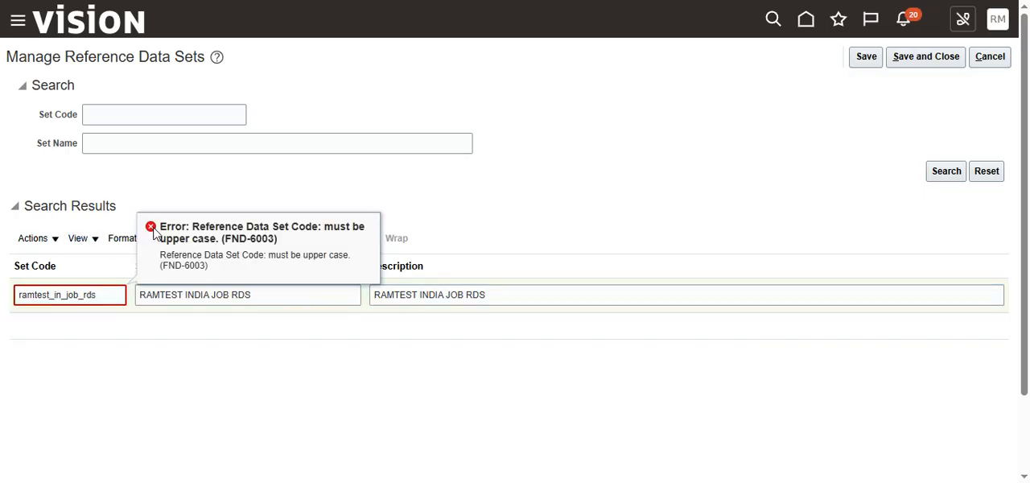
pyautogui.click(105, 293)
pyautogui.moveTo(105, 292); pyautogui.dragTo(12, 298)
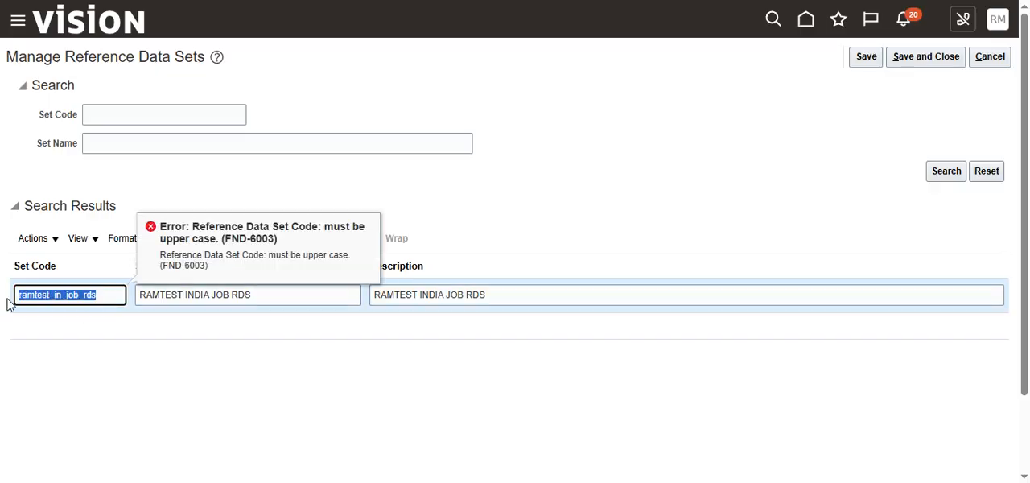
pyautogui.write('RAM')
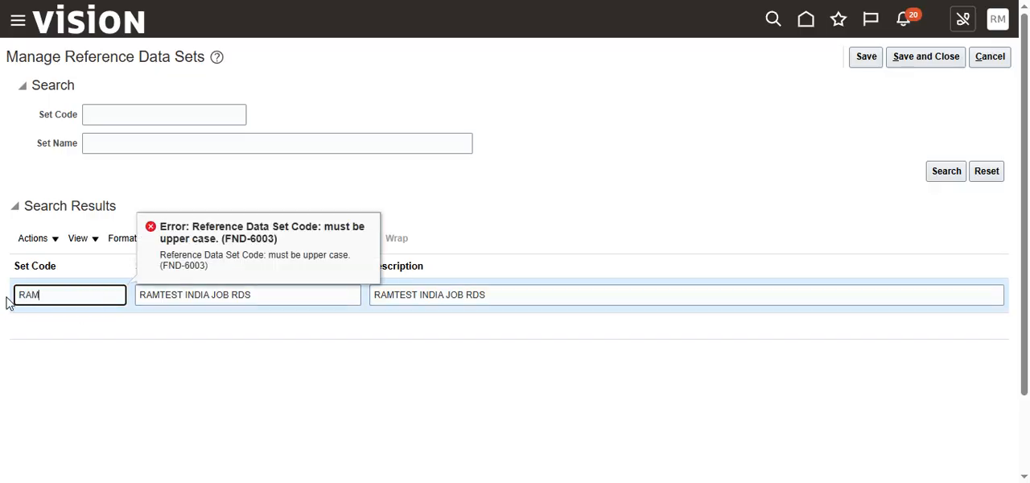
pyautogui.write('TEST_IN_JOB_RD')
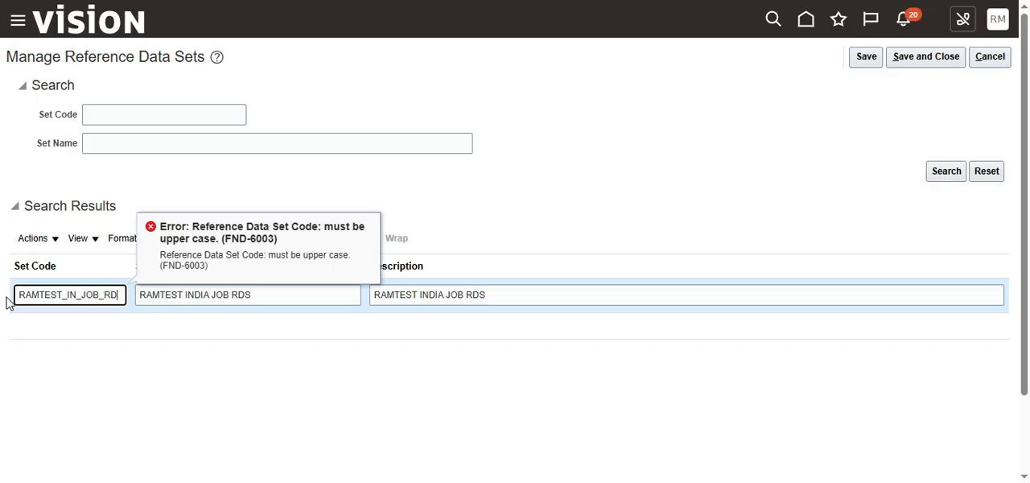
pyautogui.write('S')
pyautogui.click(491, 195)
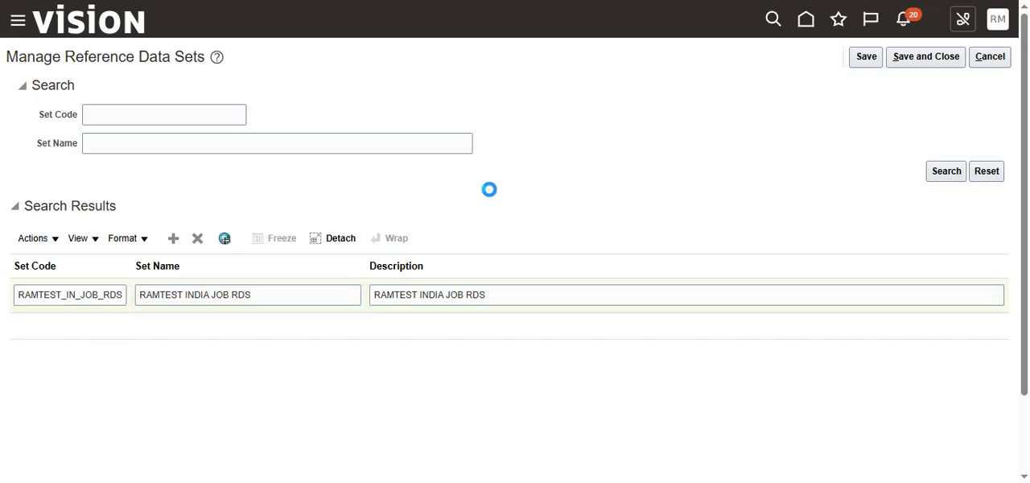
# - Add a second reference data set with the set code RAMTEST_IN_DEP_RDS
pyautogui.click(173, 238)
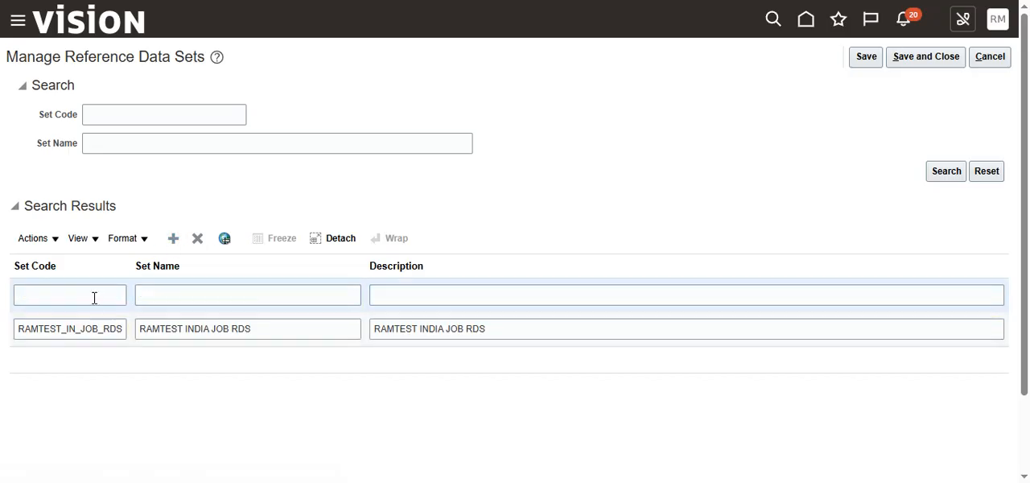
pyautogui.click(98, 296)
pyautogui.write('RAM')
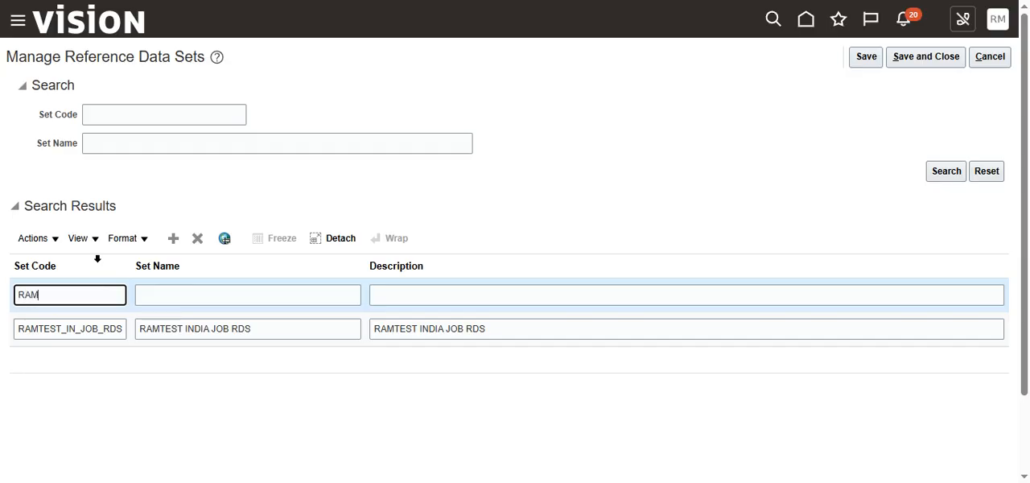
pyautogui.write('TEST_')
pyautogui.write('IN_')
pyautogui.write('DEP_RDS')
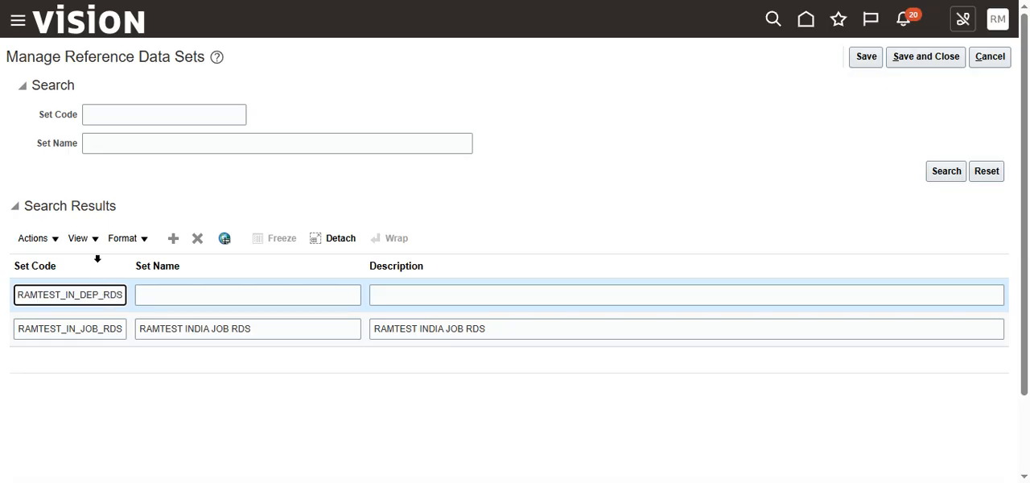
# - Name the second reference data set RAMTEST INDIA DEPARTMENT RDS
pyautogui.press('Tab')
pyautogui.write('RAM')
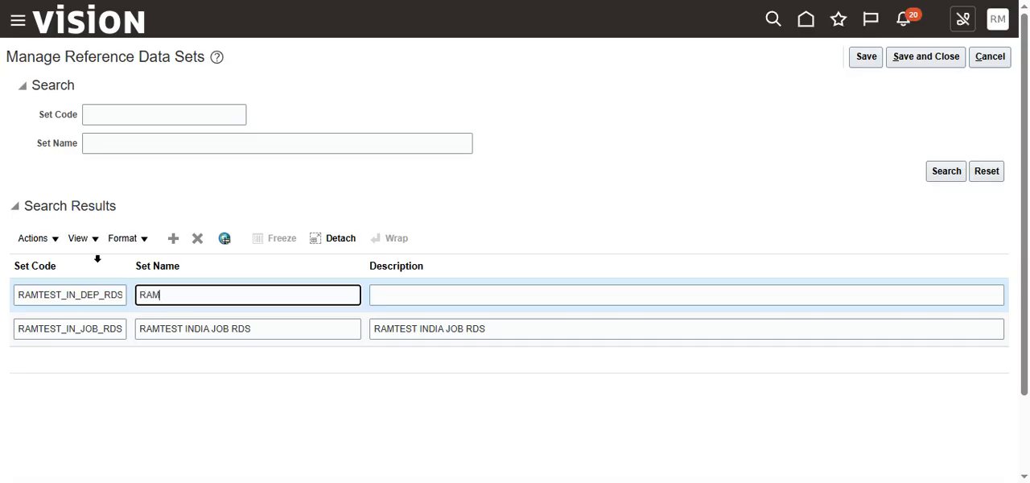
pyautogui.write('TEST INDIA DEPARTMEN')
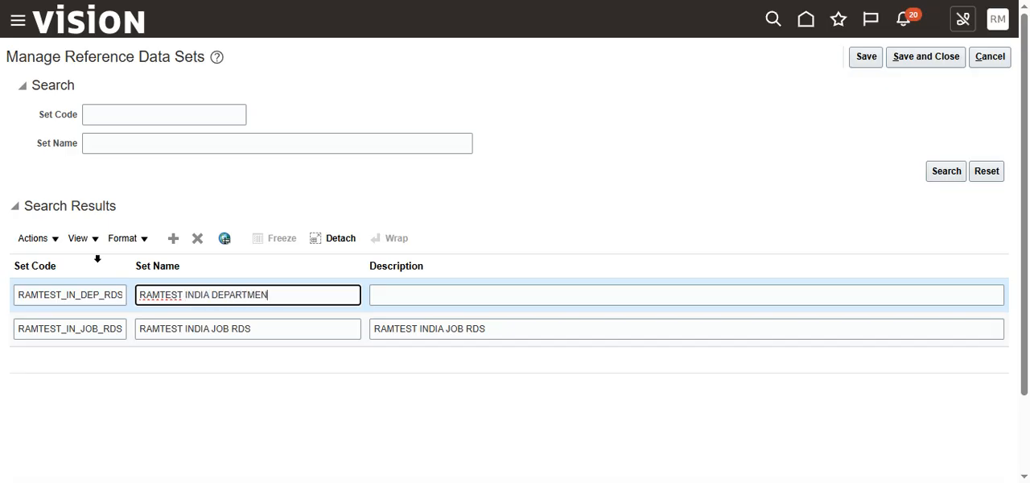
pyautogui.write('T RDS')
# - Copy the department set's name into its description, then save and close the reference data sets
pyautogui.moveTo(299, 294); pyautogui.dragTo(97, 294)
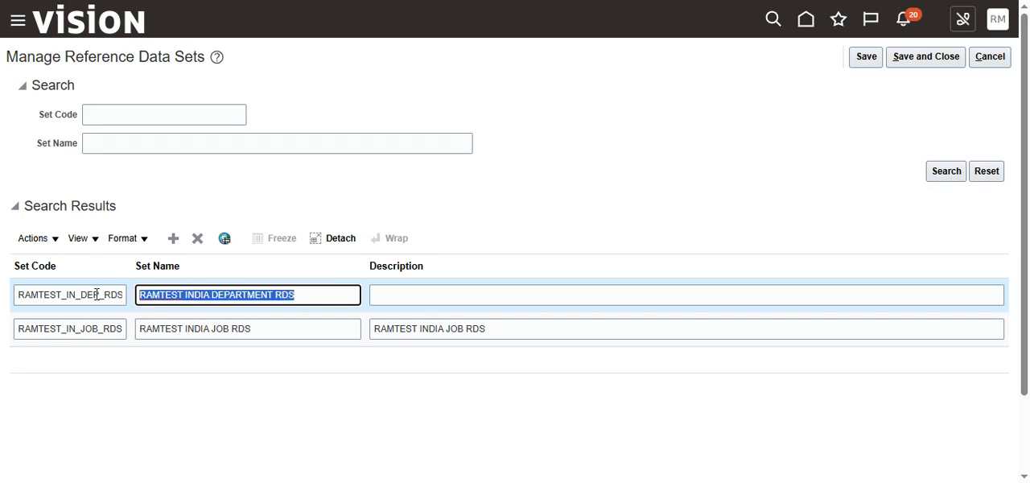
pyautogui.hotkey('ctrl', 'c')
pyautogui.click(402, 296)
pyautogui.hotkey('ctrl', 'v')
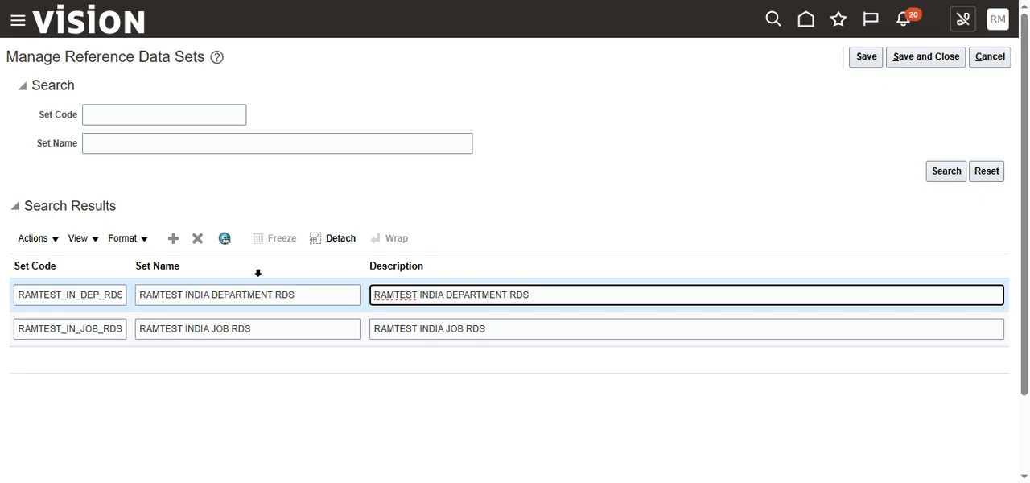
pyautogui.click(923, 58)
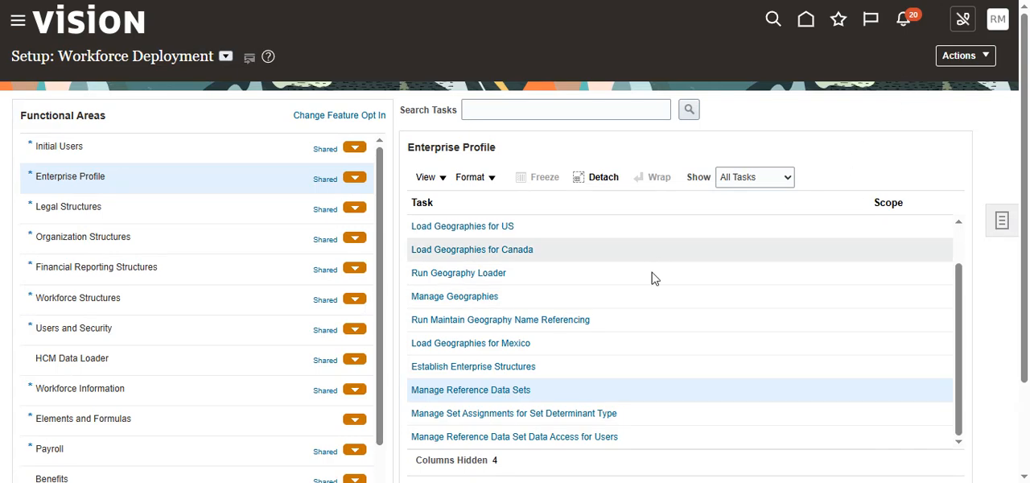
# - Reopen Manage Reference Data Sets, search for the set code RAMTEST, and leave the page without changes
pyautogui.click(486, 392)
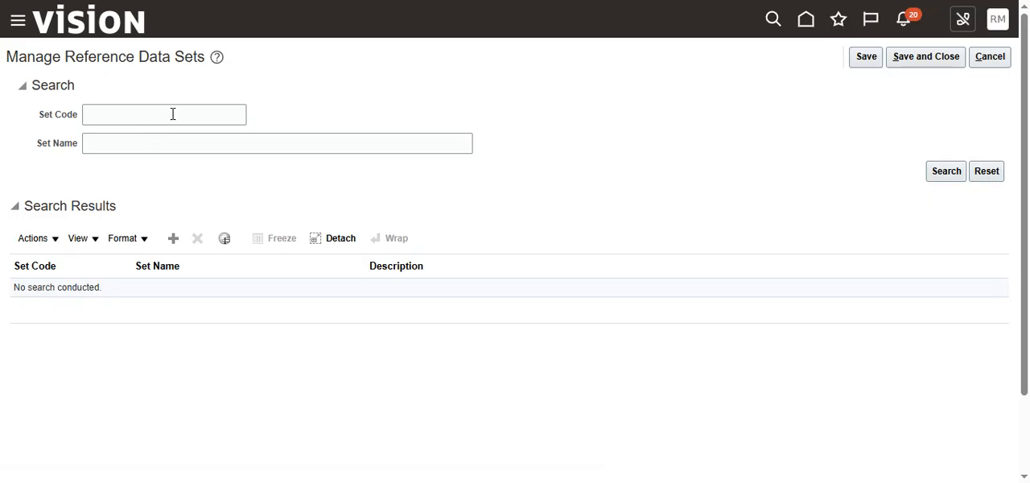
pyautogui.click(173, 114)
pyautogui.write('R')
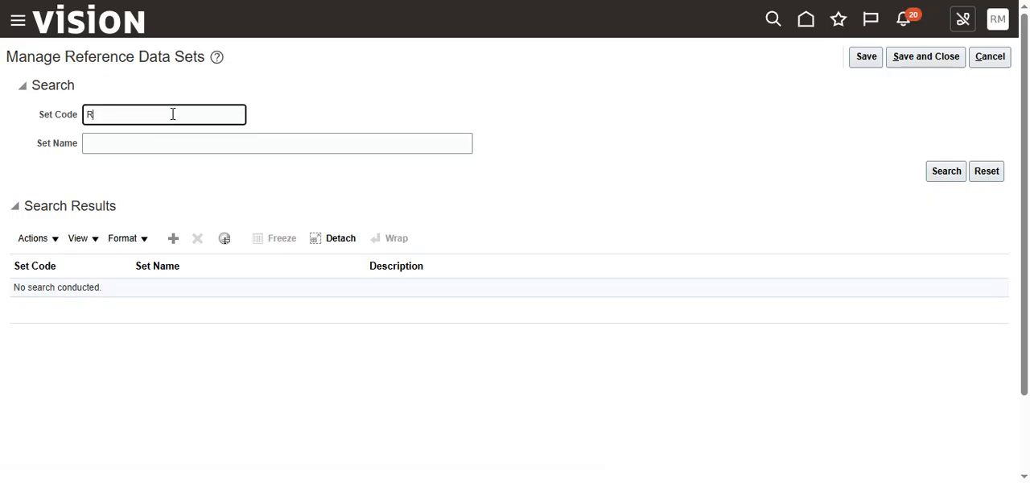
pyautogui.write('AMTEST')
pyautogui.press('Return')
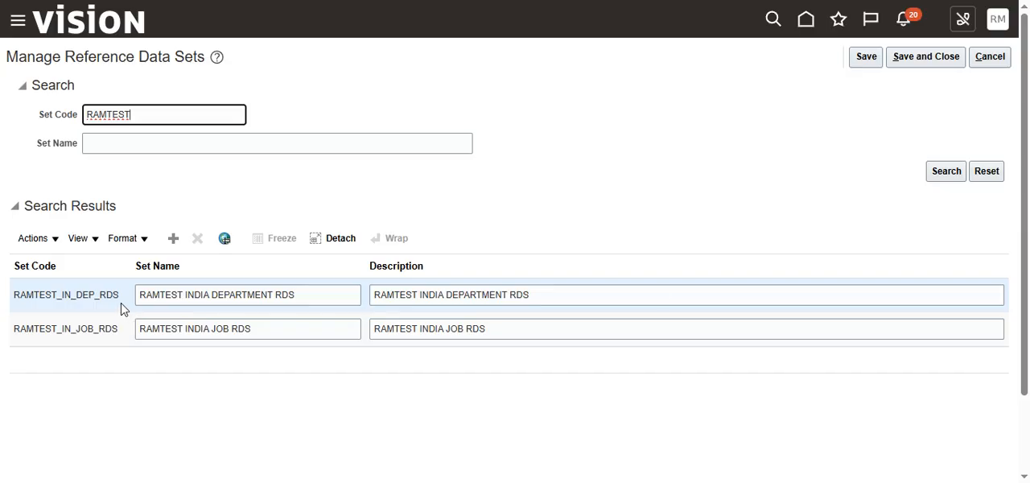
pyautogui.click(1000, 63)
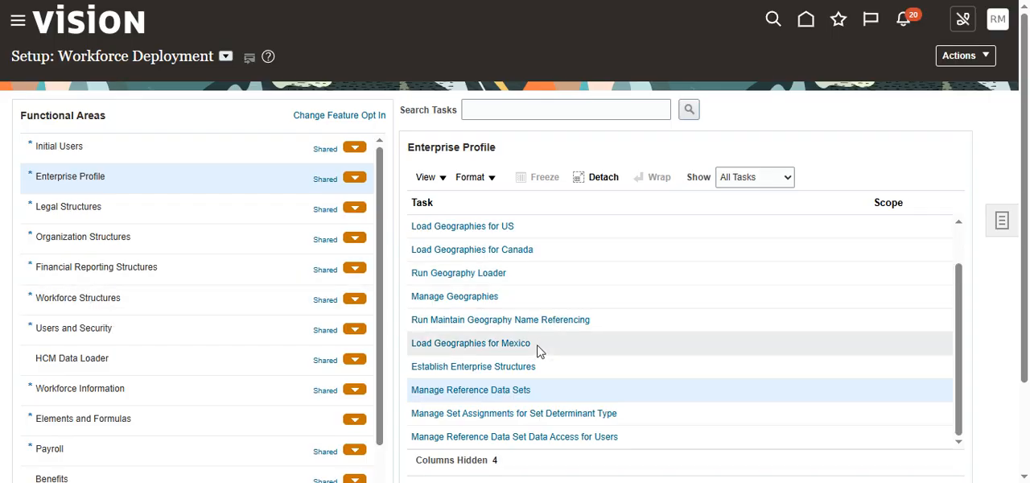
# - Show all tasks for the Workforce Structures functional area and open Manage Locations
pyautogui.scroll(-2, 537, 354)
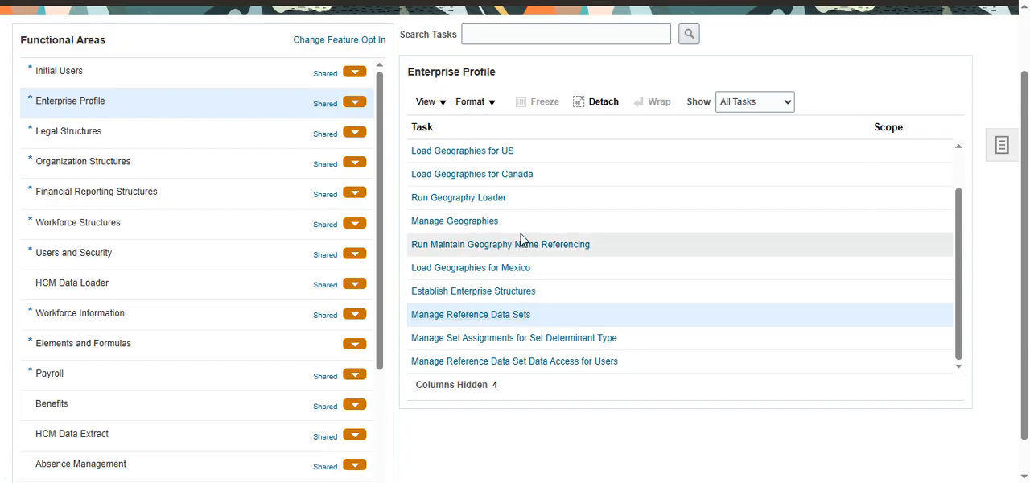
pyautogui.click(112, 223)
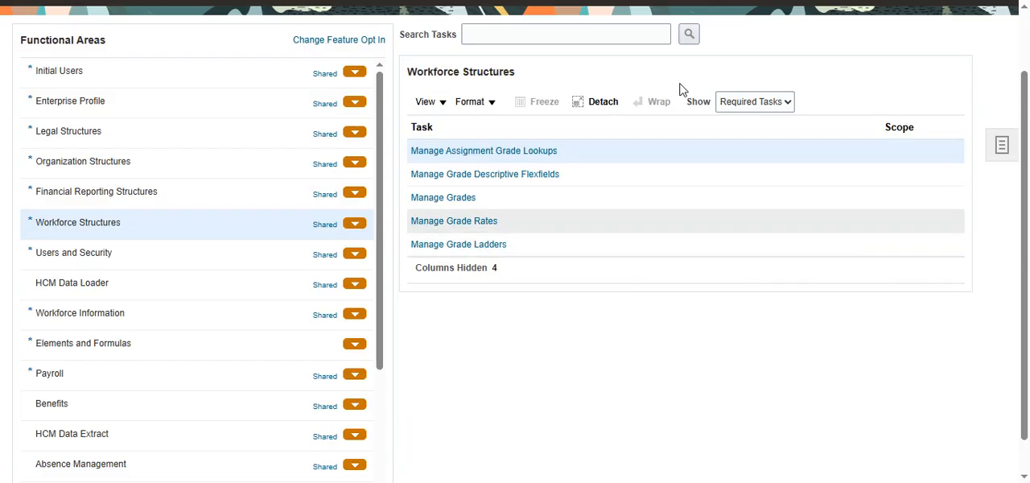
pyautogui.click(788, 103)
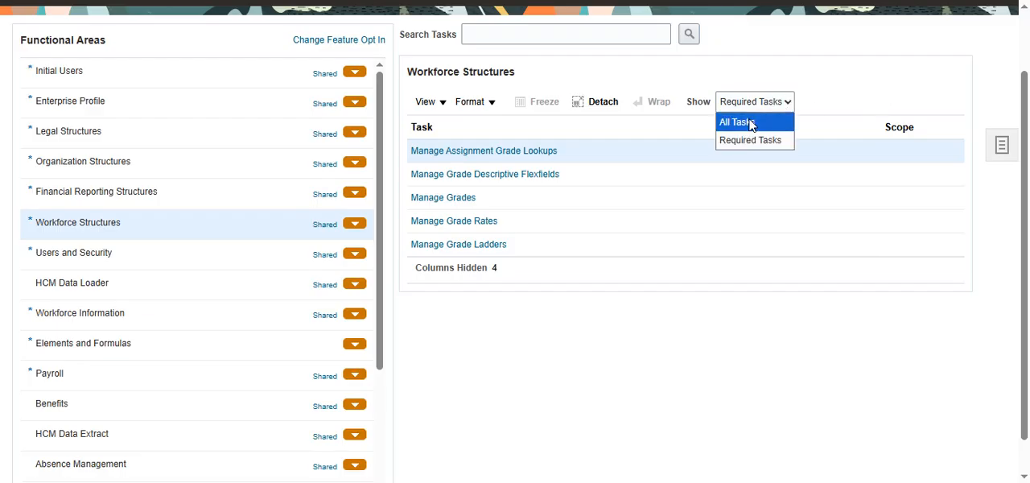
pyautogui.click(737, 121)
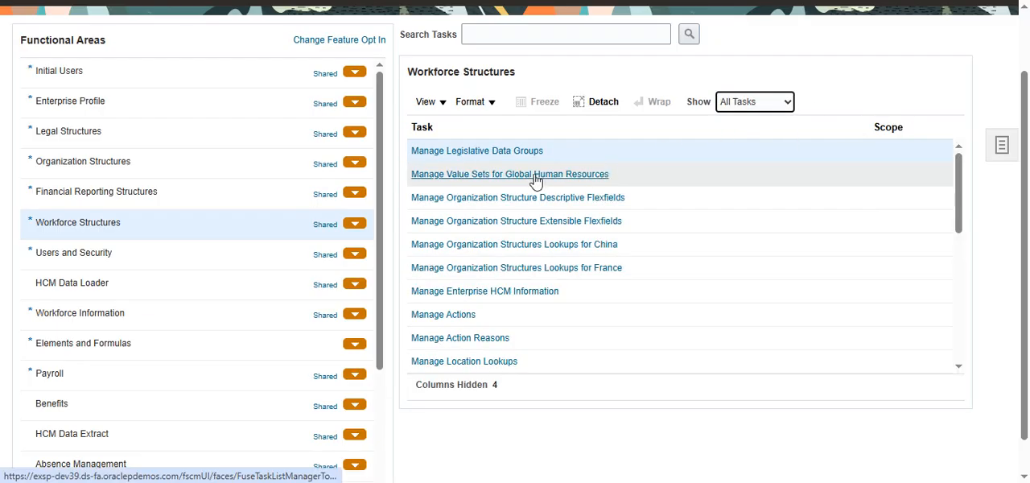
pyautogui.scroll(-2, 499, 290)
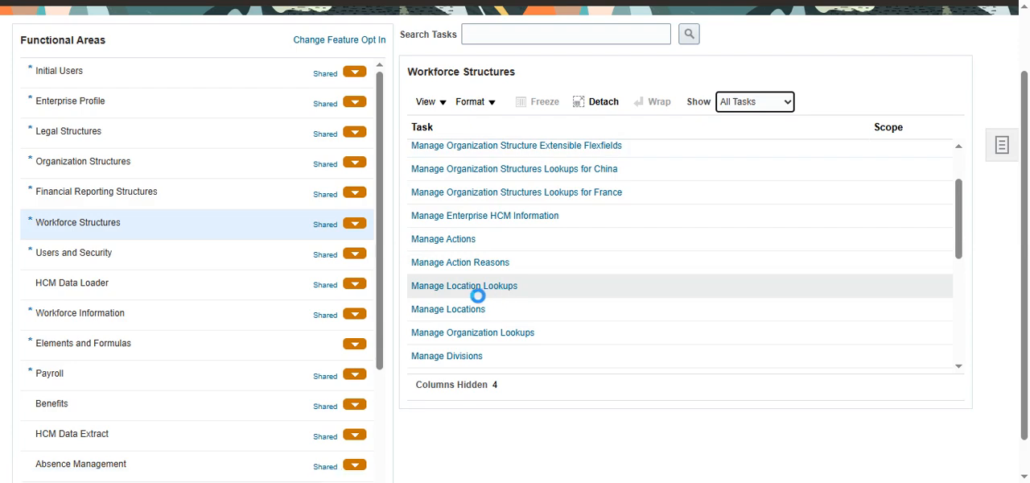
pyautogui.click(472, 309)
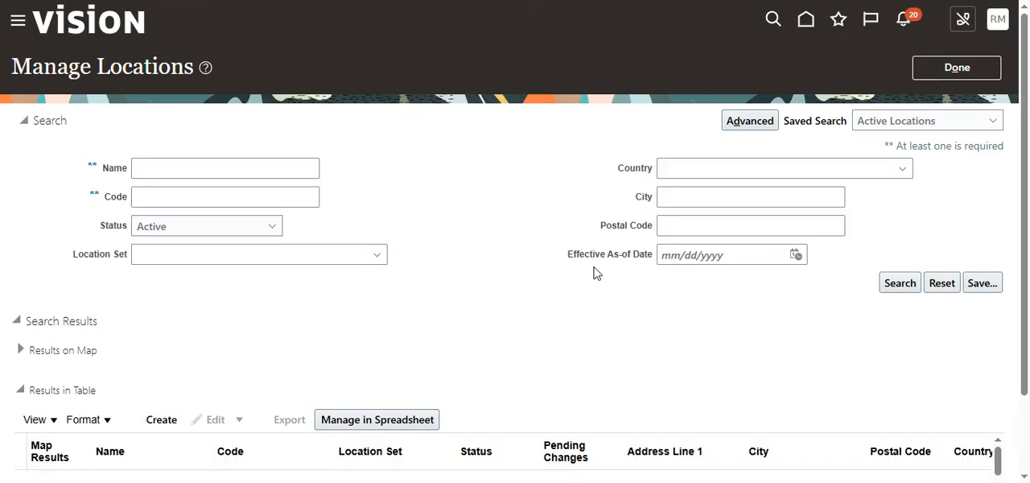
# - Review the location search fields and start creating a new location
pyautogui.scroll(-3, 526, 257)
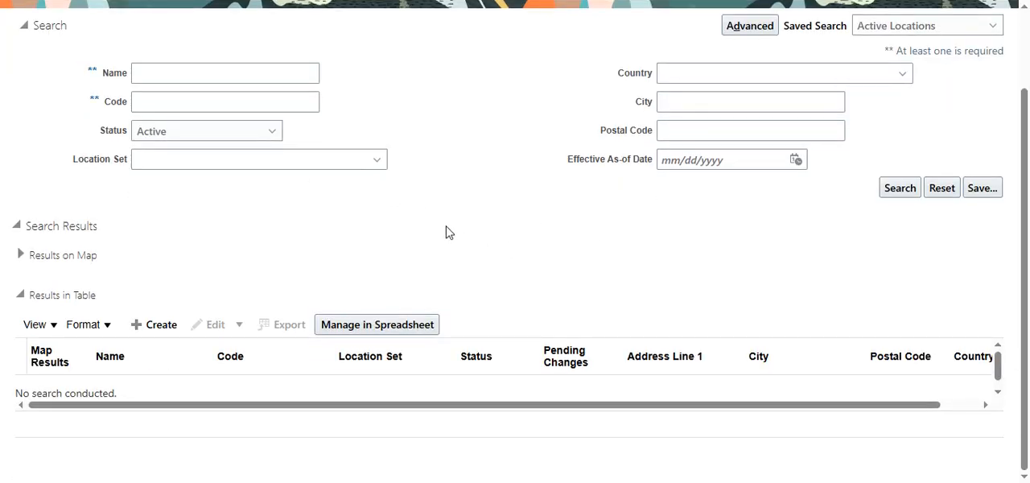
pyautogui.scroll(3, 495, 231)
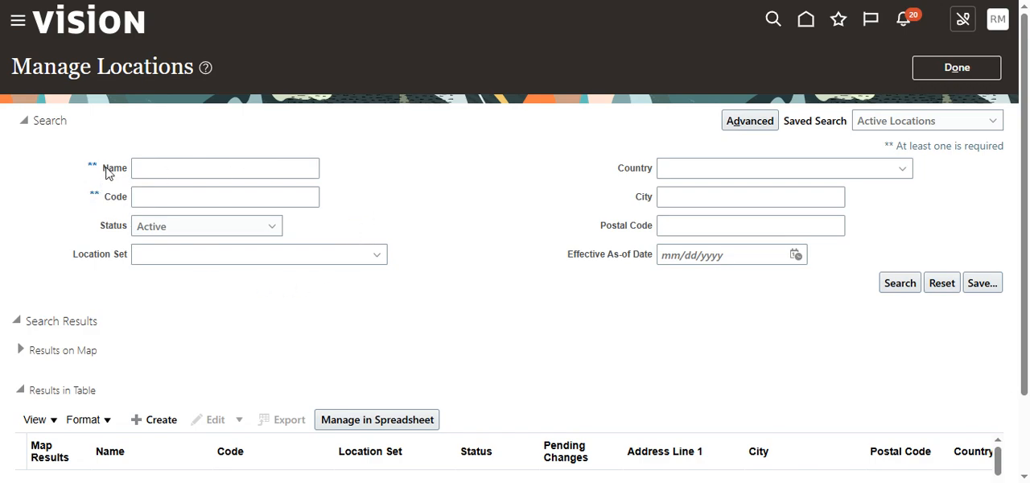
pyautogui.moveTo(101, 167); pyautogui.dragTo(125, 220)
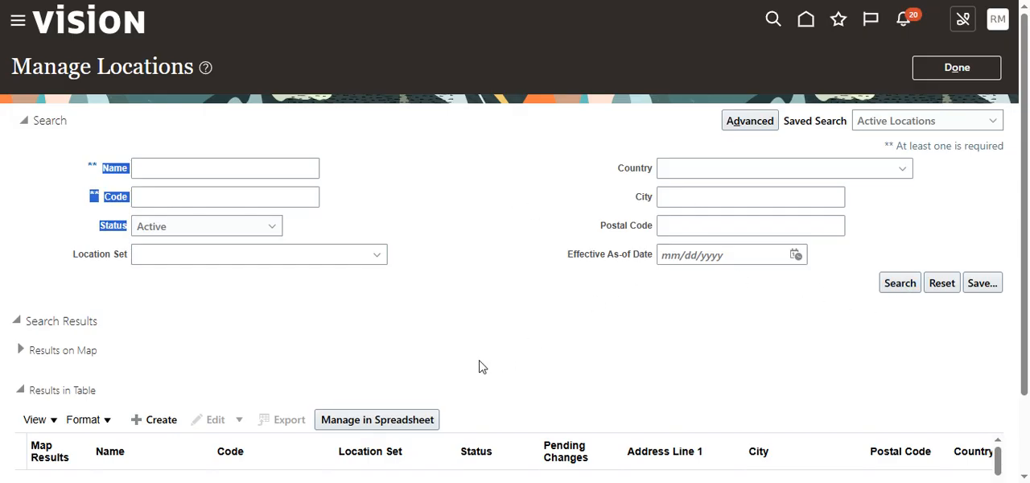
pyautogui.scroll(-2, 479, 367)
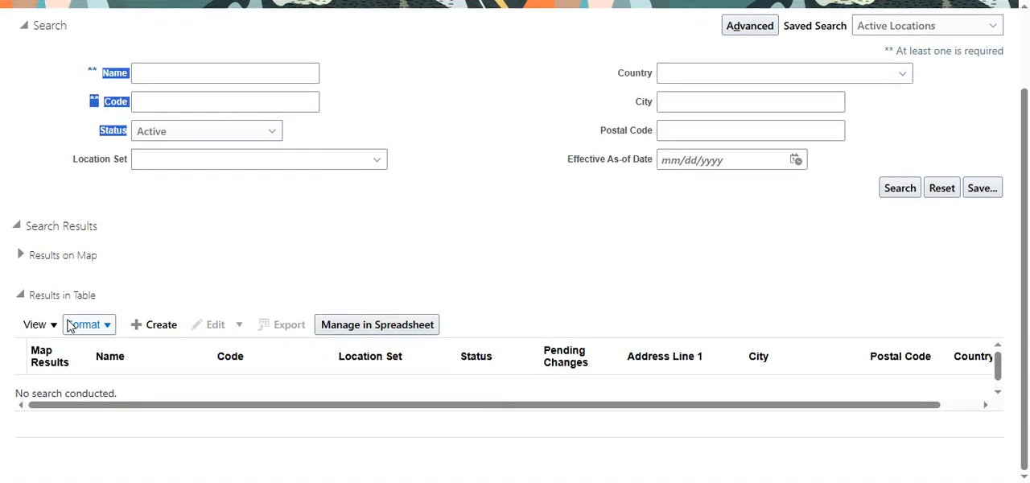
pyautogui.click(149, 330)
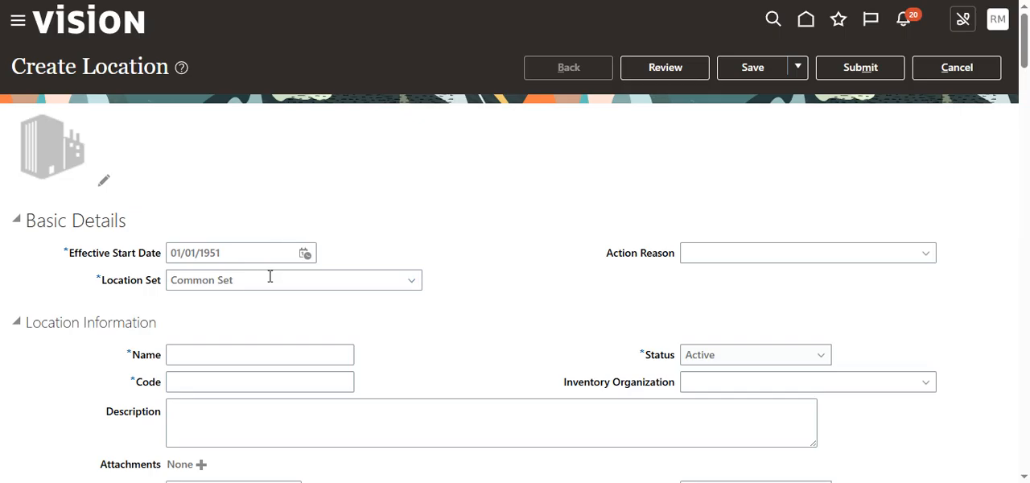
# - Check the default Effective Start Date in the new location's basic details
pyautogui.scroll(-1, 259, 314)
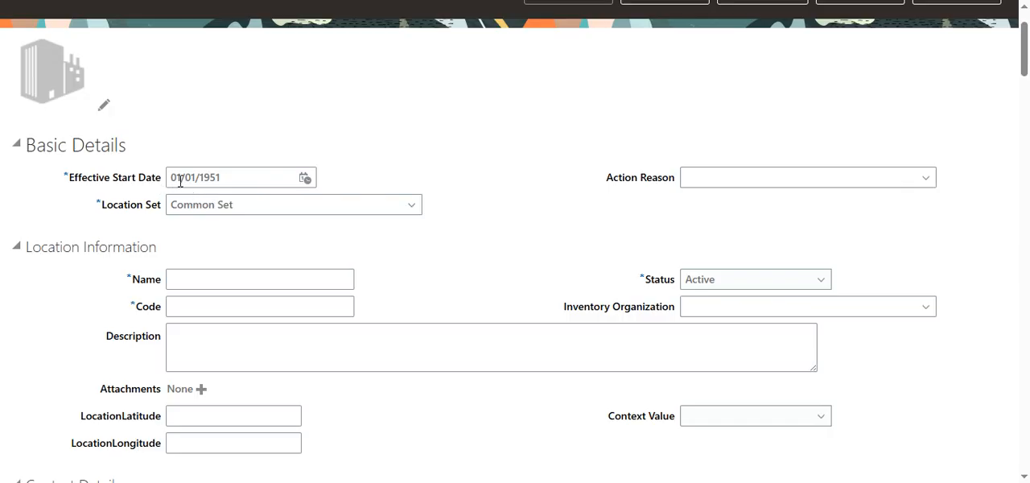
pyautogui.moveTo(169, 179); pyautogui.dragTo(230, 178)
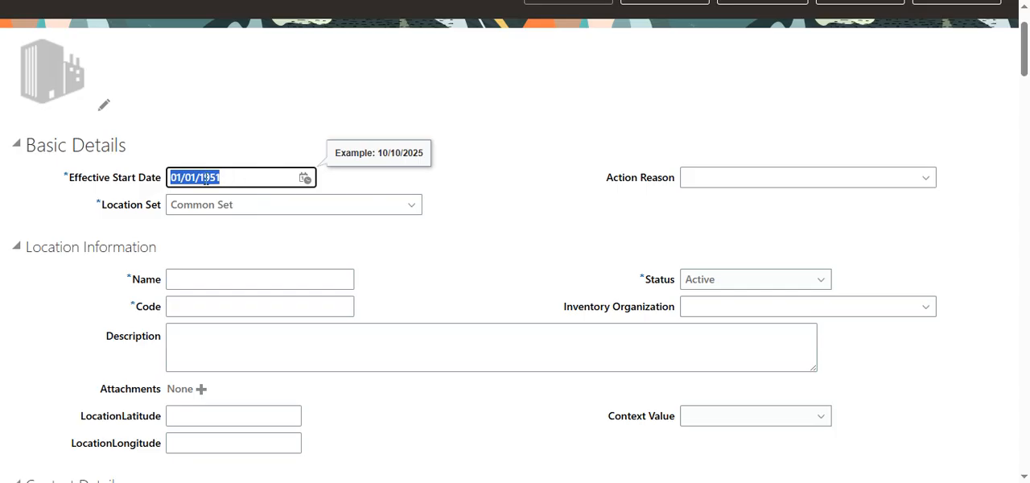
pyautogui.click(277, 129)
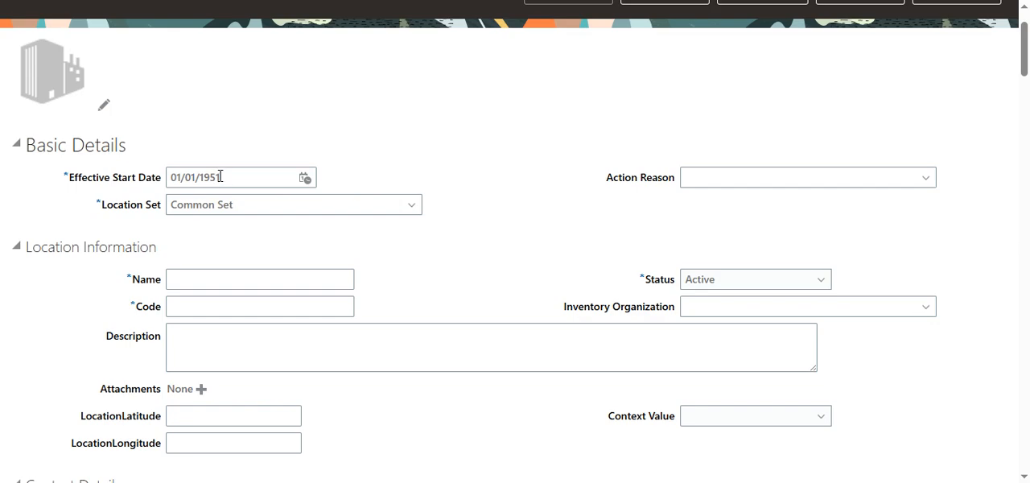
pyautogui.scroll(1, 231, 176)
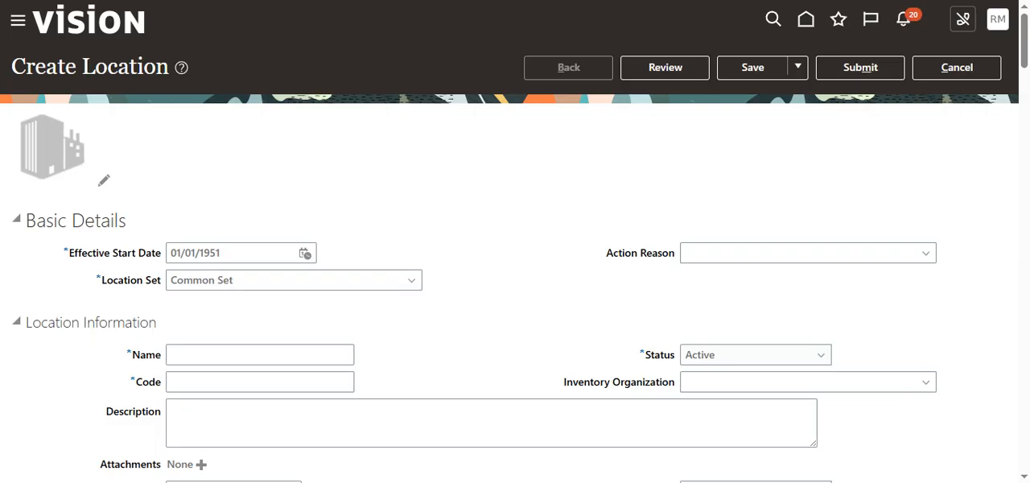
# - From a separate home page, go to Setup and Maintenance, list all Workforce Structures tasks, and open Manage Enterprise HCM Information
pyautogui.click(410, 0)
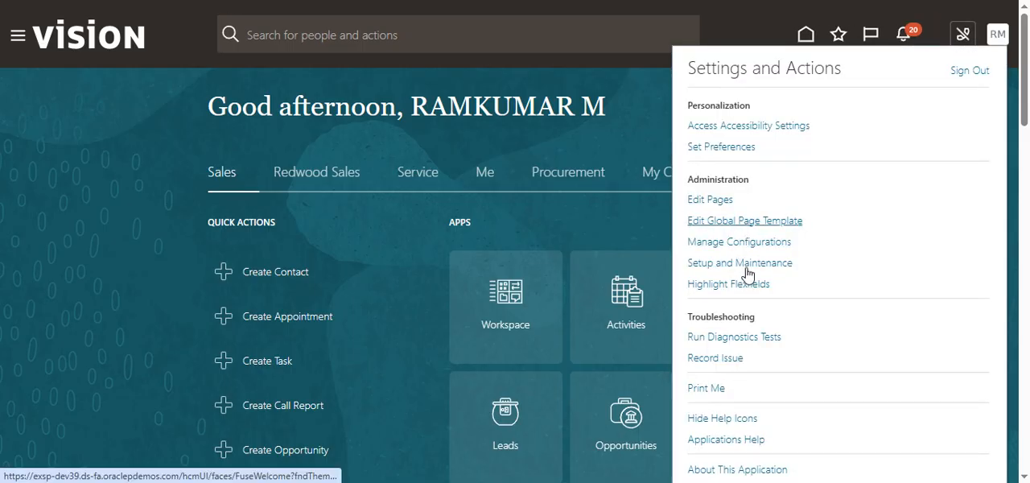
pyautogui.click(770, 262)
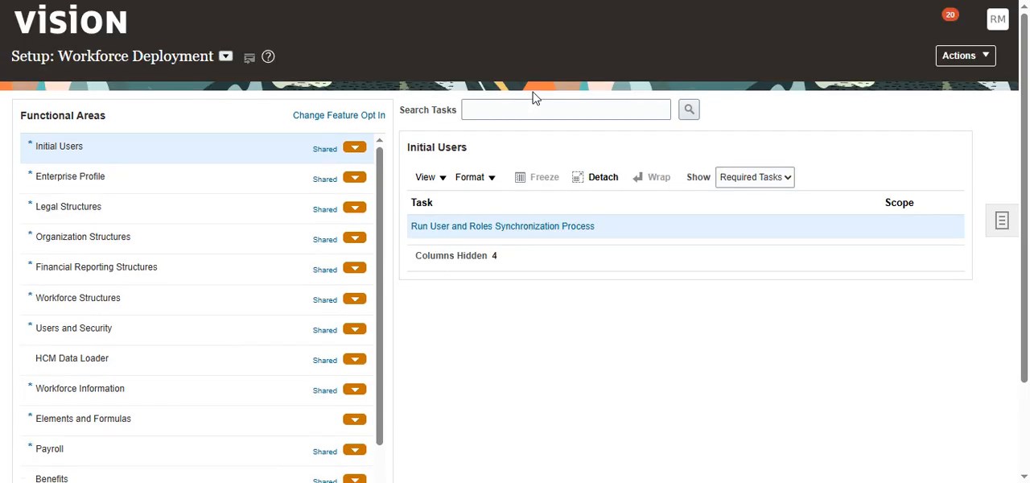
pyautogui.click(105, 304)
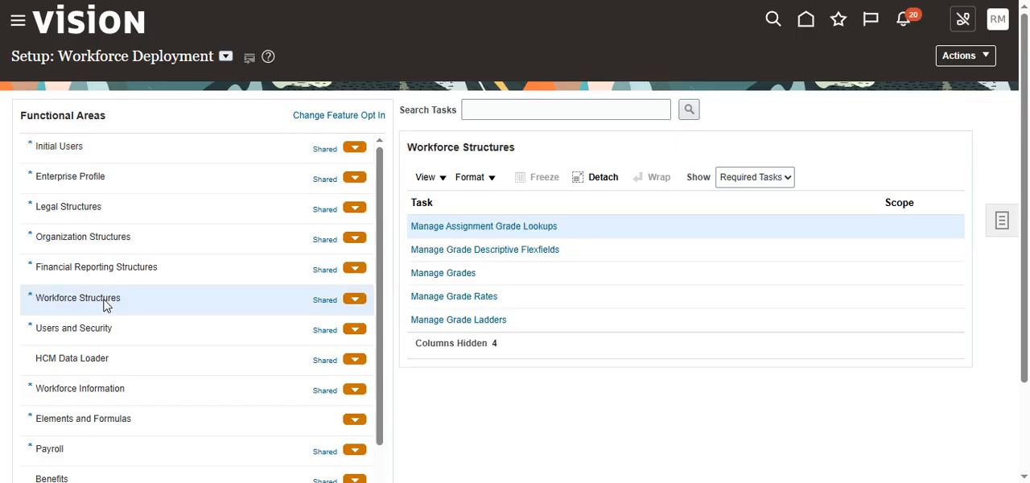
pyautogui.click(777, 179)
pyautogui.click(733, 196)
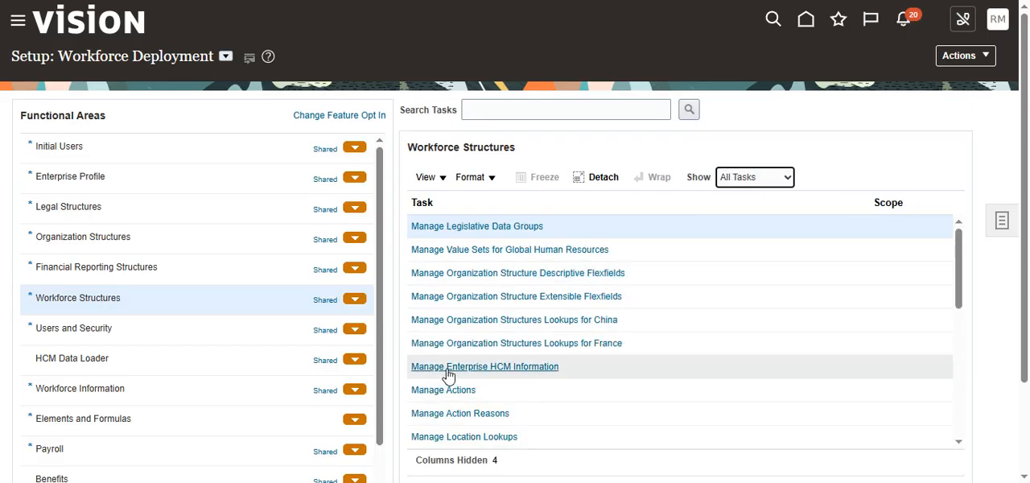
pyautogui.click(503, 369)
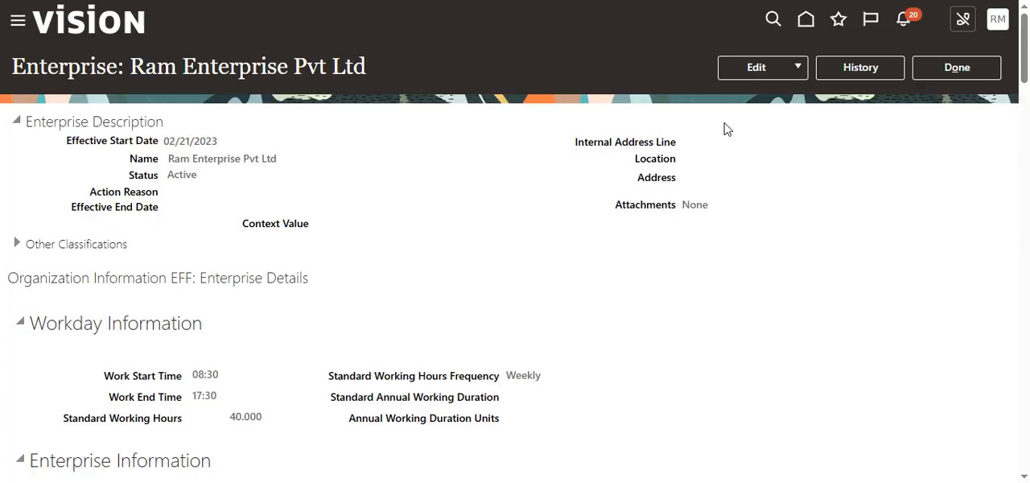
# - Examine the enterprise's Workforce Structures Configuration section, focusing on the Default Effective Start Date
pyautogui.scroll(-5, 443, 278)
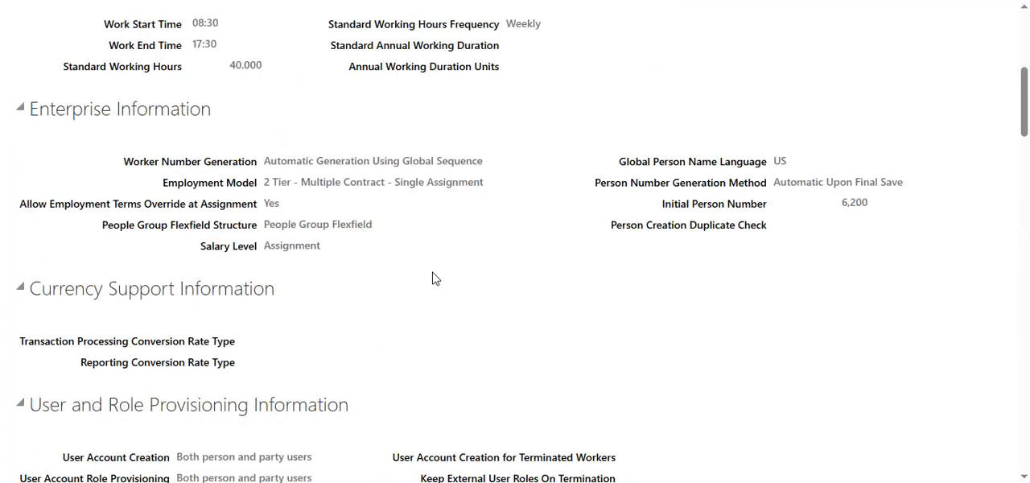
pyautogui.scroll(-10, 432, 278)
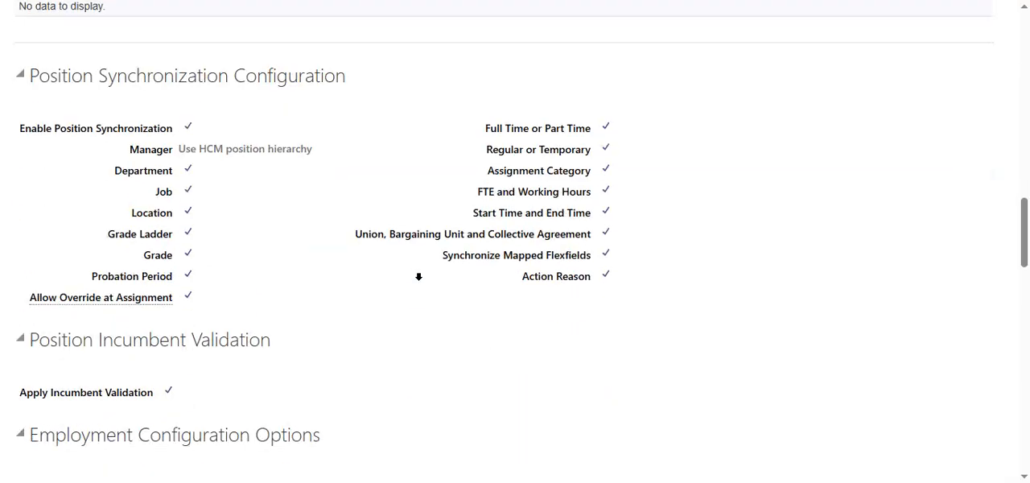
pyautogui.scroll(-10, 418, 277)
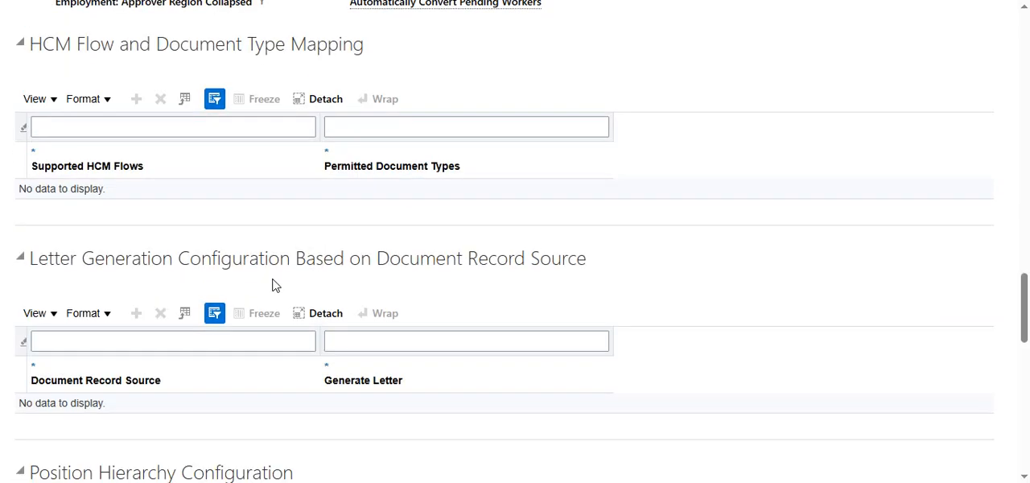
pyautogui.scroll(-6, 271, 285)
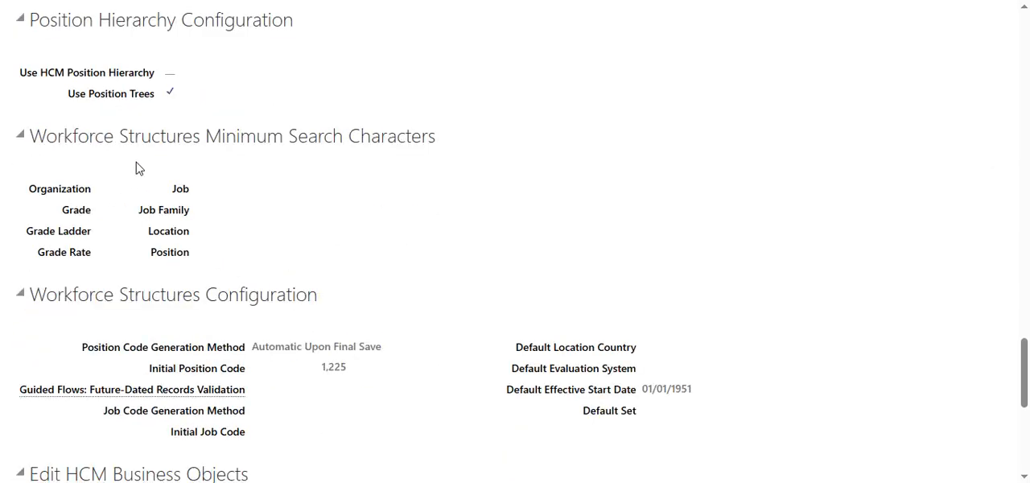
pyautogui.scroll(-3, 135, 169)
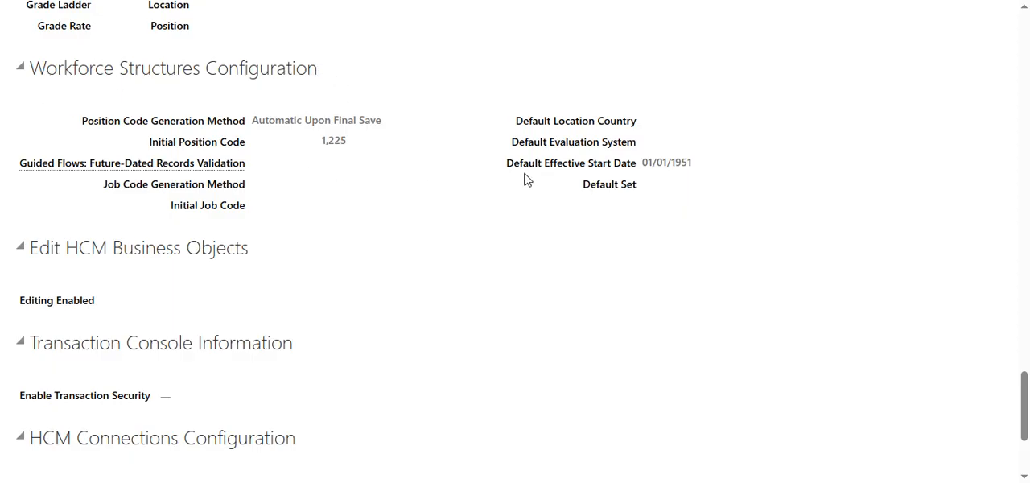
pyautogui.moveTo(509, 167)
pyautogui.mouseDown()
pyautogui.moveTo(610, 179)
pyautogui.moveTo(698, 164)
pyautogui.moveTo(644, 180)
pyautogui.moveTo(643, 172)
pyautogui.moveTo(505, 165)
pyautogui.mouseUp()
pyautogui.click(648, 164)
pyautogui.click(718, 157)
pyautogui.click(58, 75)
pyautogui.moveTo(57, 75); pyautogui.dragTo(319, 73)
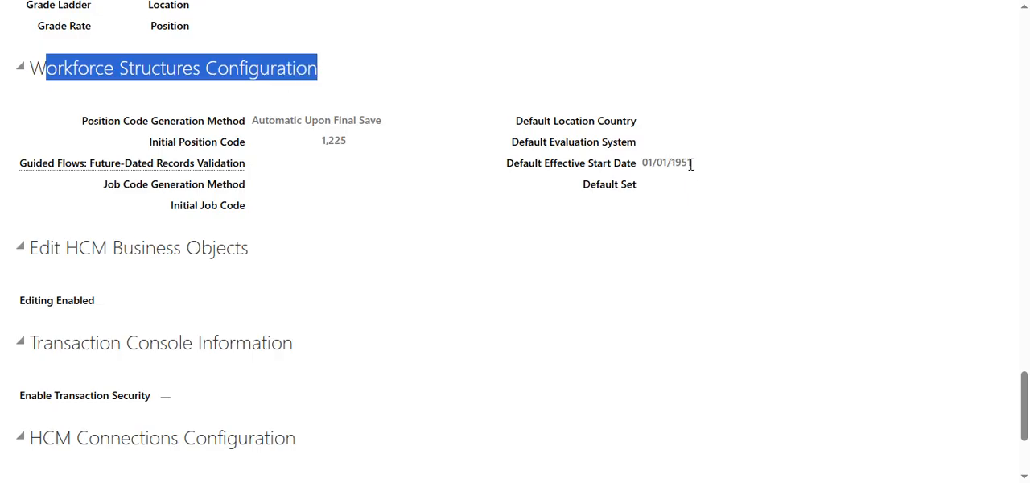
pyautogui.moveTo(691, 164); pyautogui.dragTo(668, 177)
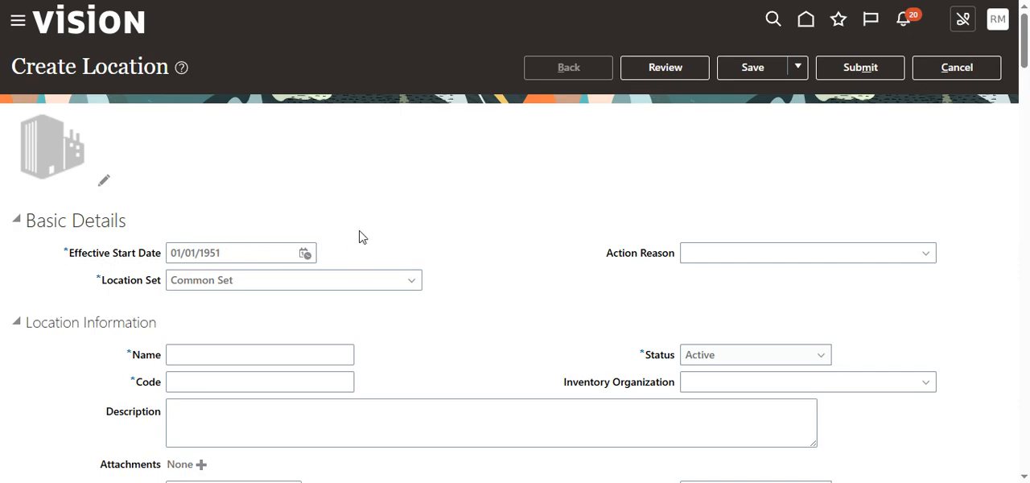
# - Return to the unsaved location, discard it, and leave Manage Locations for the task list
pyautogui.click(948, 66)
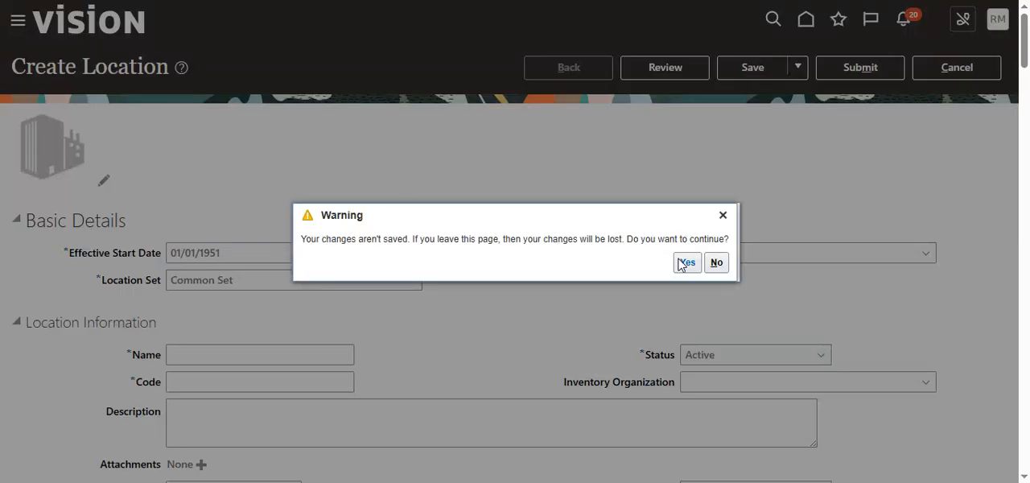
pyautogui.click(684, 262)
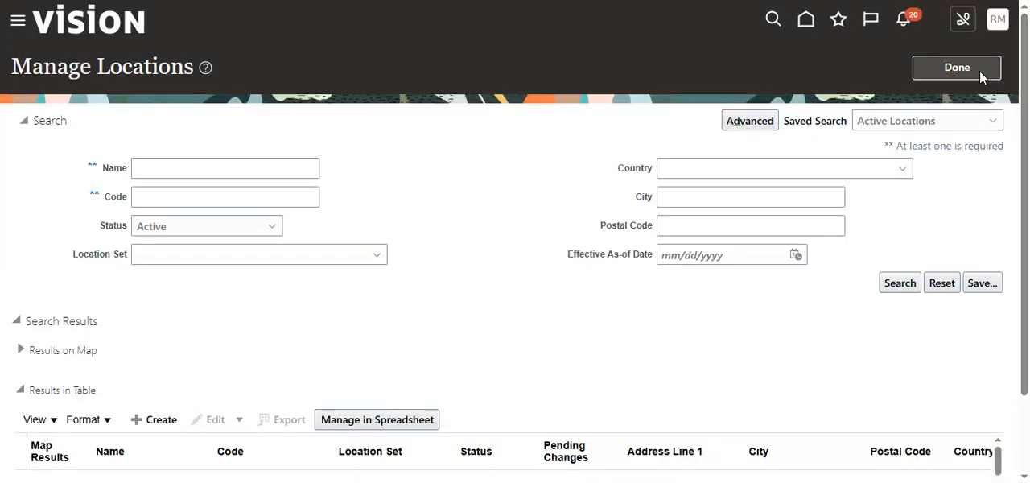
pyautogui.click(979, 70)
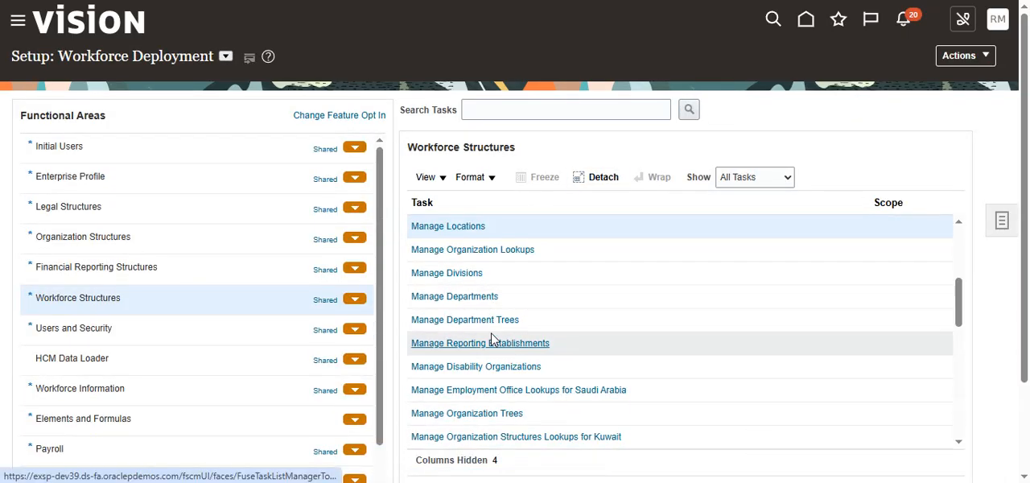
# - Open Manage Departments, check the default Effective Start Date on a new department, and discard the department without saving
pyautogui.click(476, 296)
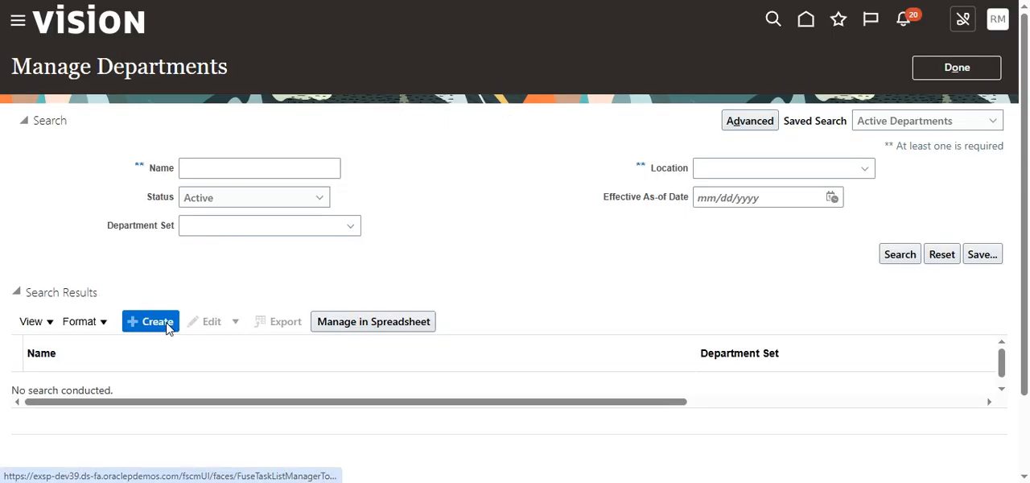
pyautogui.click(156, 322)
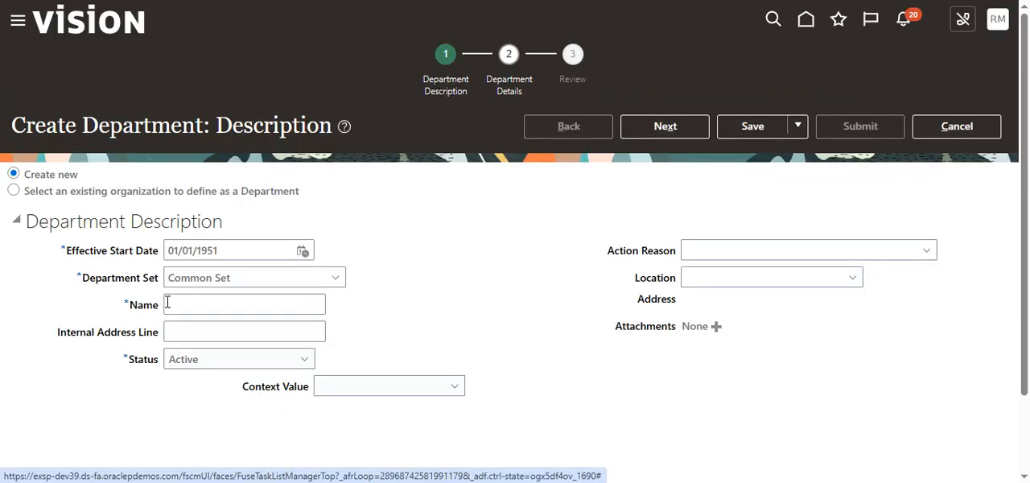
pyautogui.moveTo(219, 257); pyautogui.dragTo(132, 261)
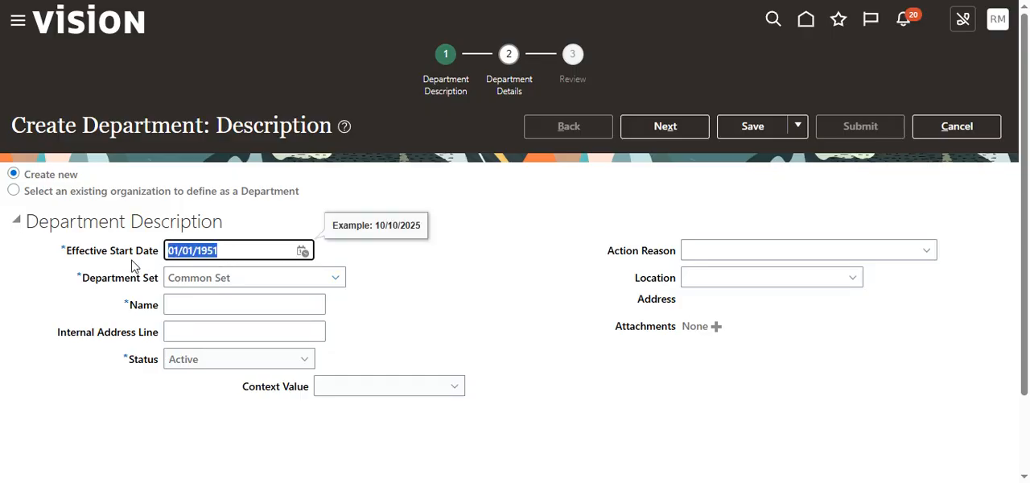
pyautogui.click(957, 129)
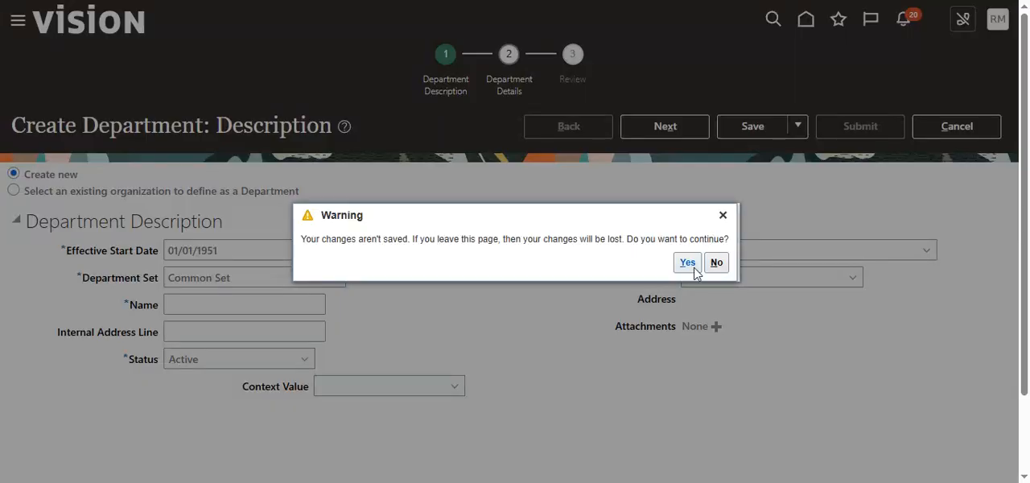
pyautogui.click(688, 264)
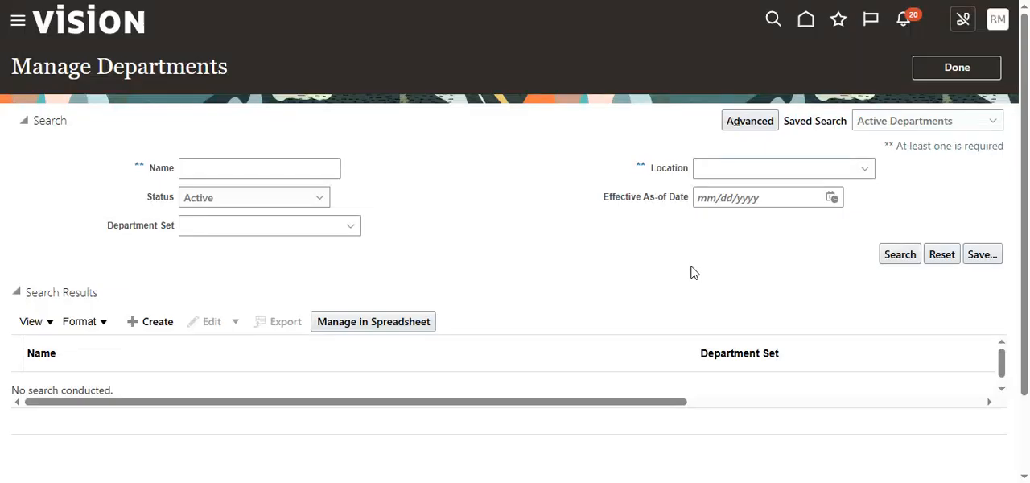
# - Leave Manage Departments, open the Manage Job task, and check the default Effective Start Date on a new job
pyautogui.click(957, 68)
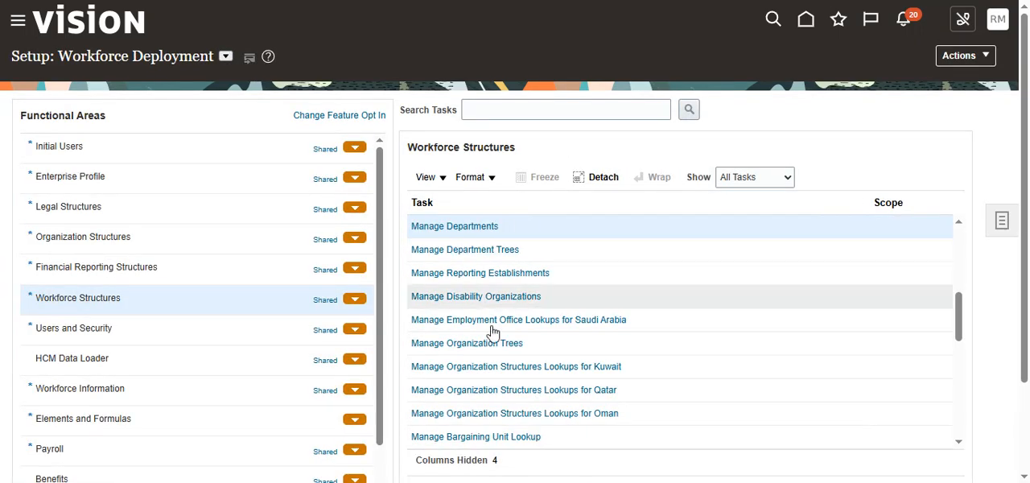
pyautogui.scroll(-10, 494, 377)
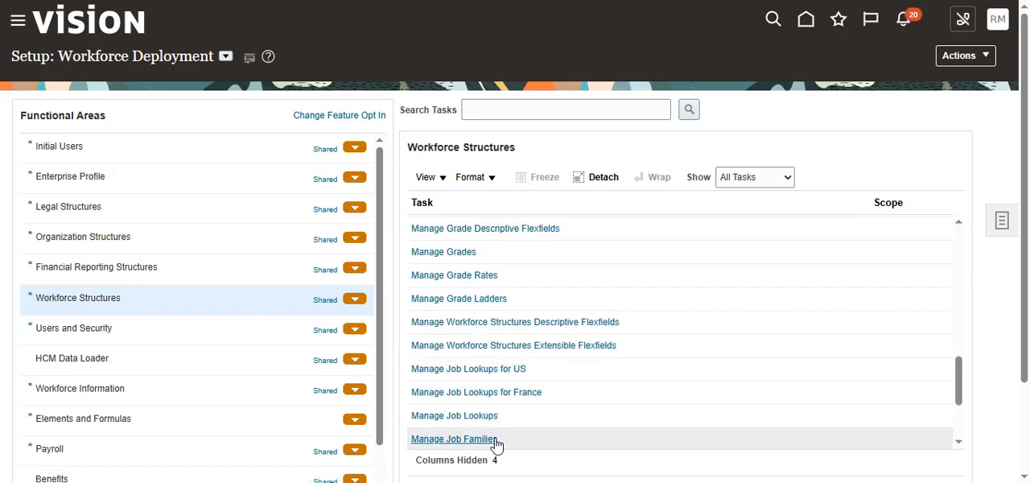
pyautogui.click(447, 387)
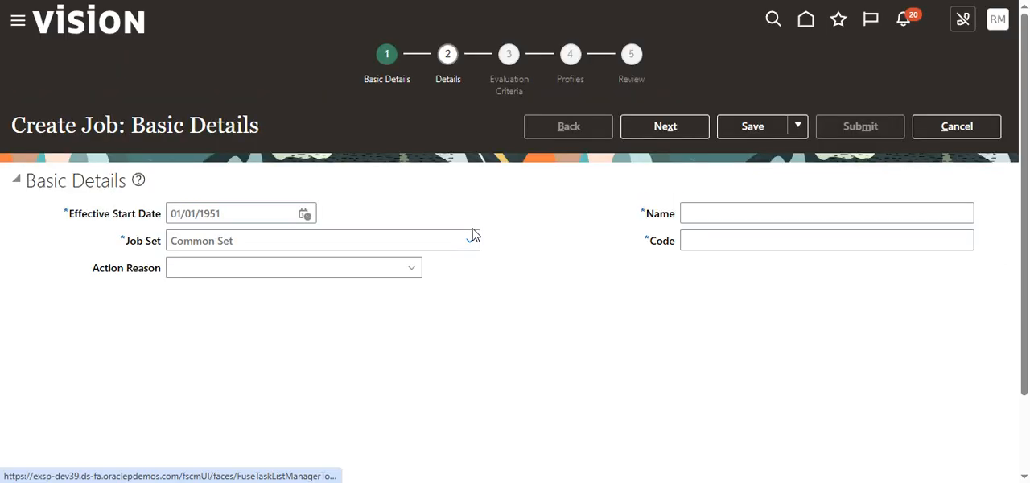
pyautogui.moveTo(230, 213); pyautogui.dragTo(157, 229)
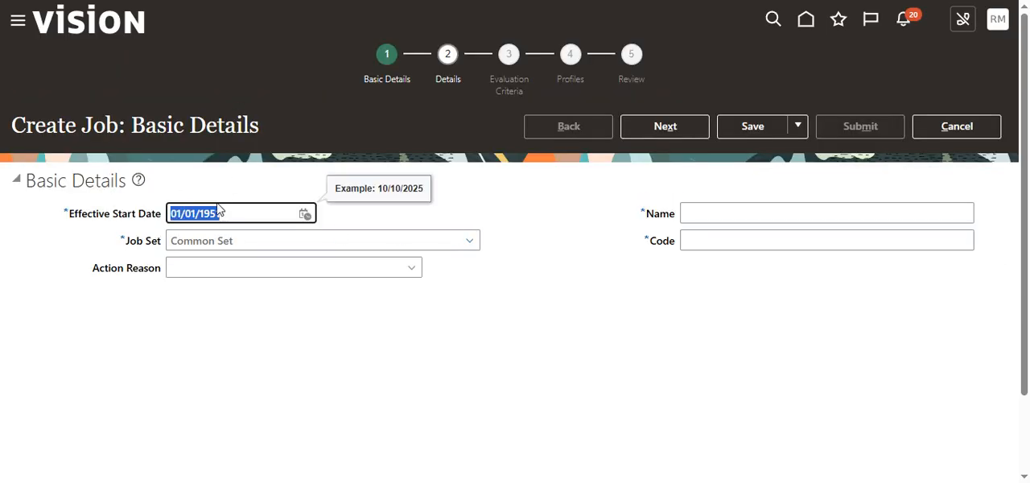
# - Discard the new job without saving and leave Manage Jobs for the task list
pyautogui.click(989, 133)
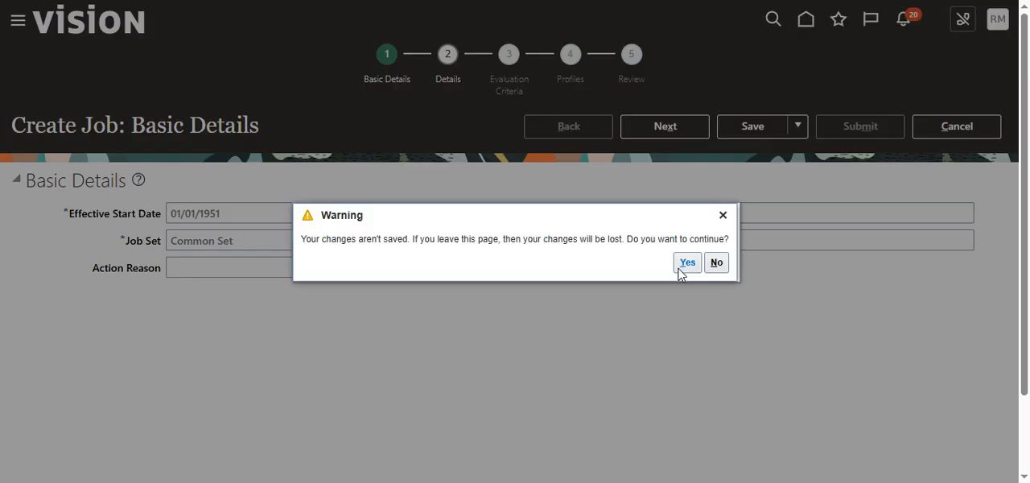
pyautogui.click(686, 262)
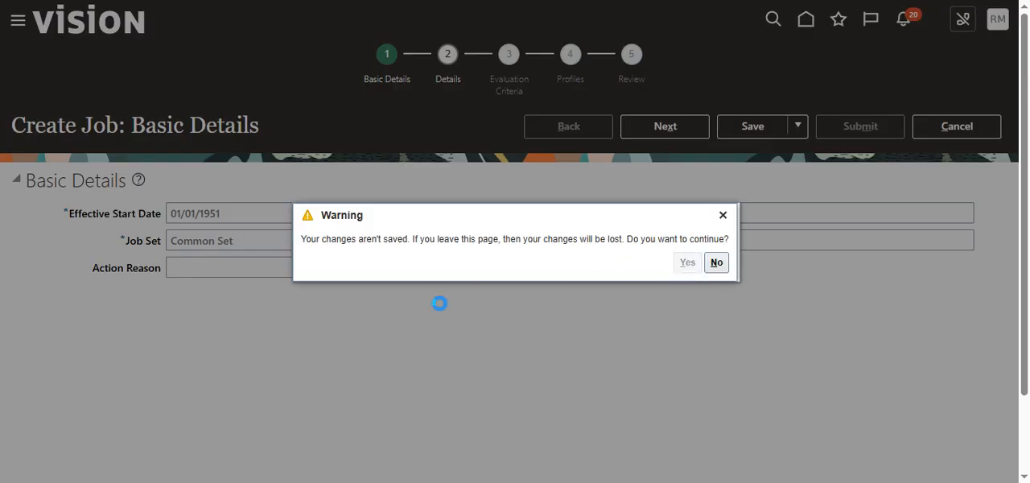
pyautogui.scroll(-1, 977, 99)
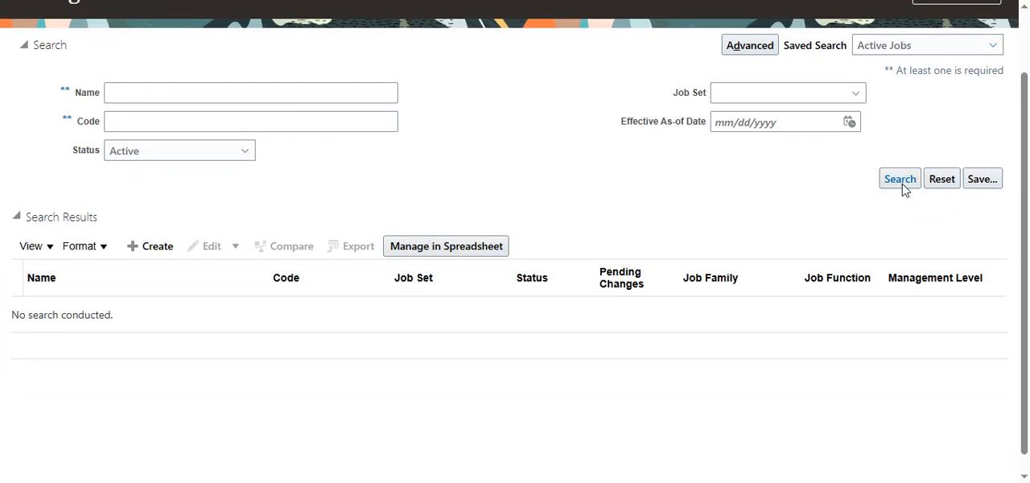
pyautogui.scroll(1, 904, 188)
pyautogui.click(947, 73)
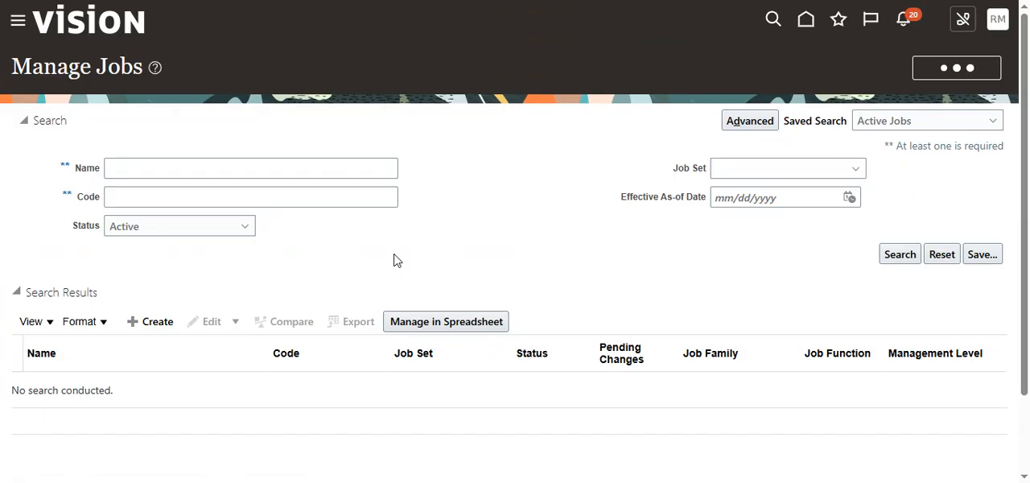
# - Search the setup tasks for MANAGE GRADE and open Manage Grades
pyautogui.scroll(-1, 450, 306)
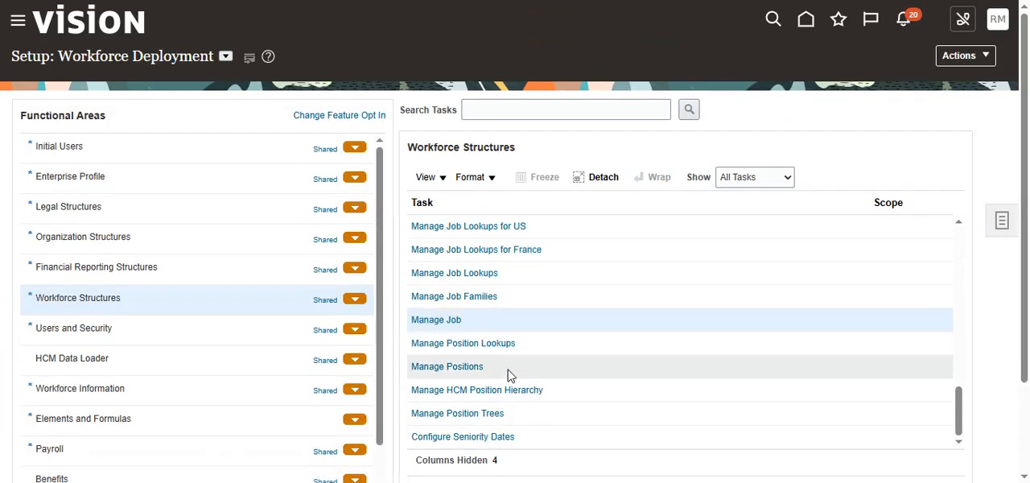
pyautogui.scroll(-3, 508, 379)
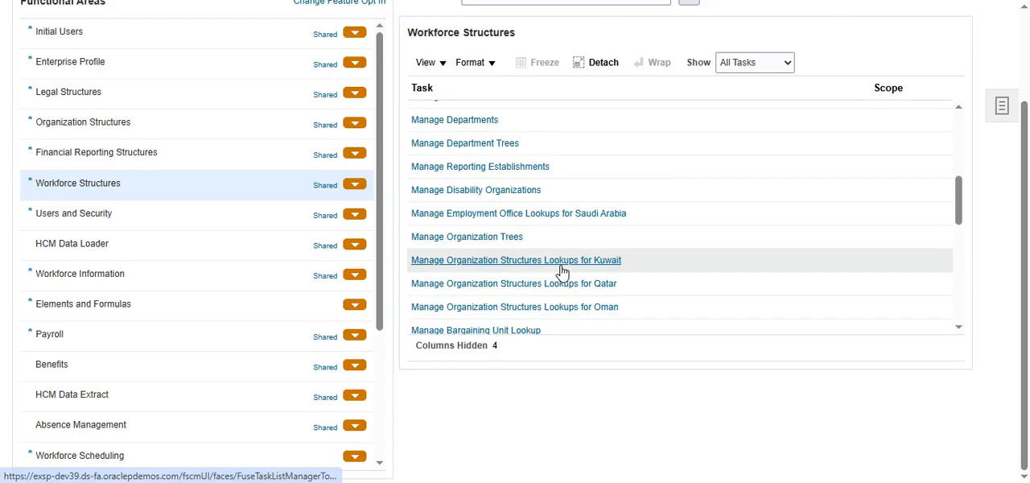
pyautogui.scroll(2, 561, 274)
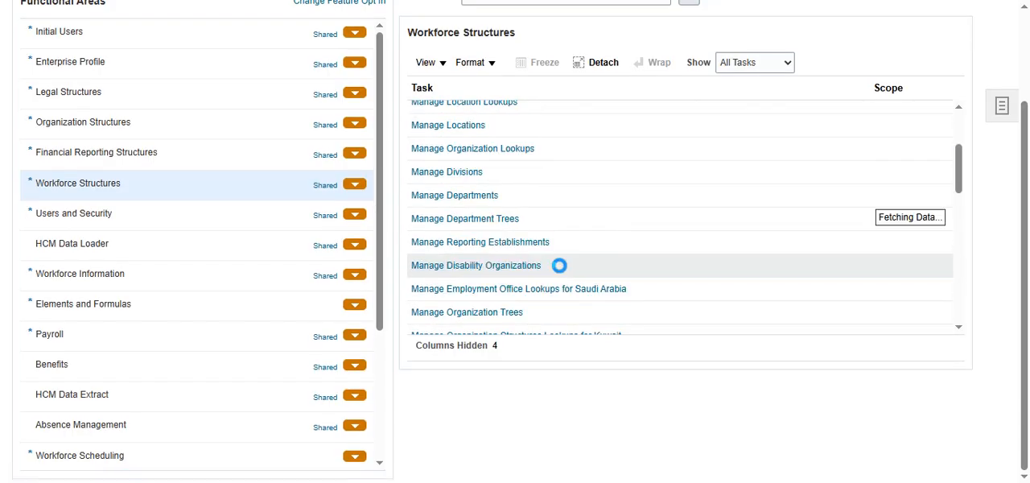
pyautogui.scroll(5, 561, 268)
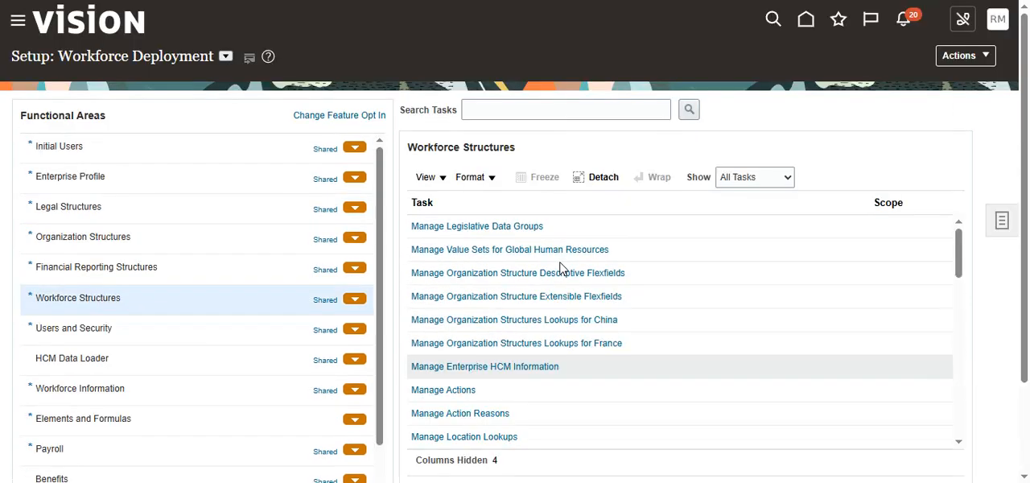
pyautogui.click(572, 110)
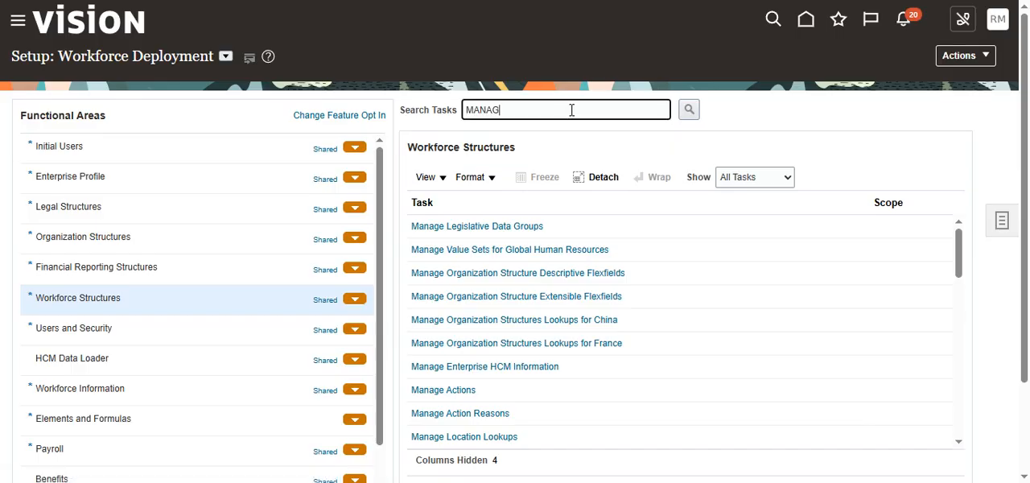
pyautogui.write('MANAGE GRADE')
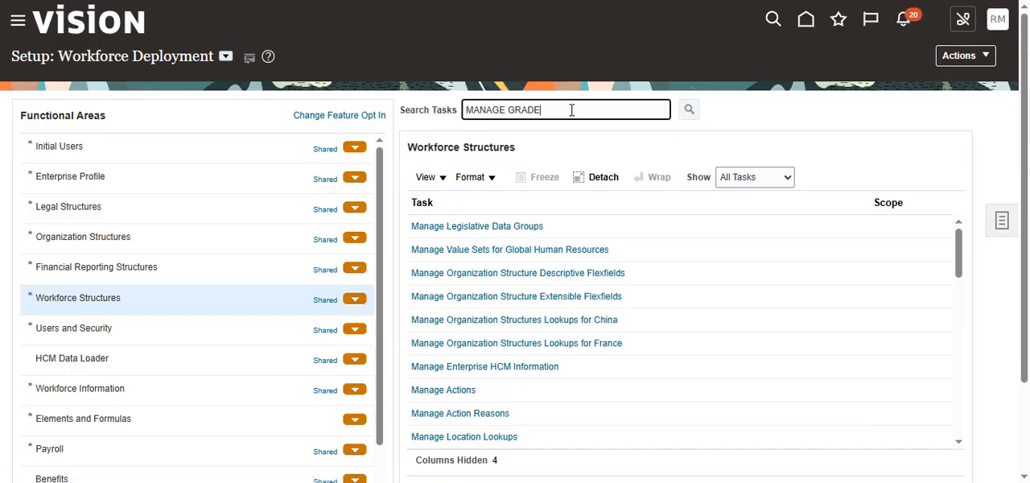
pyautogui.press('Return')
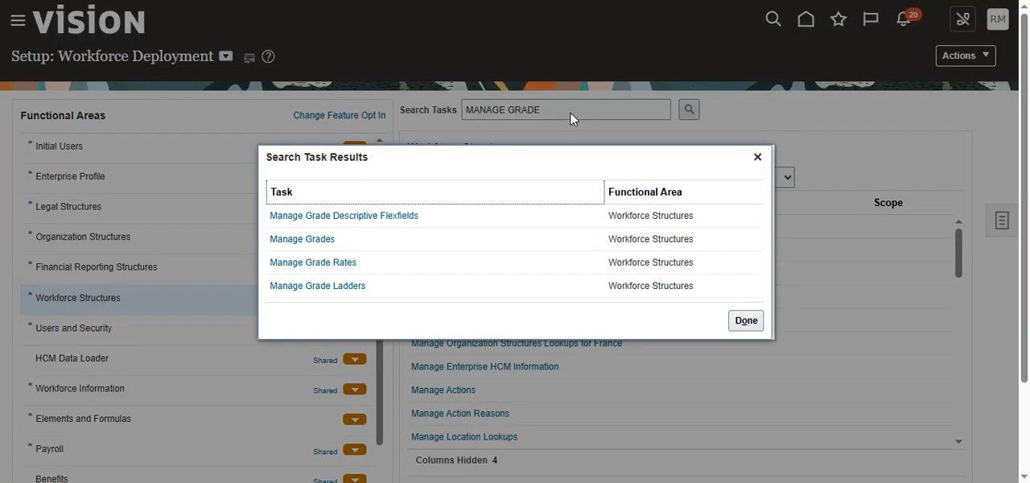
pyautogui.click(301, 240)
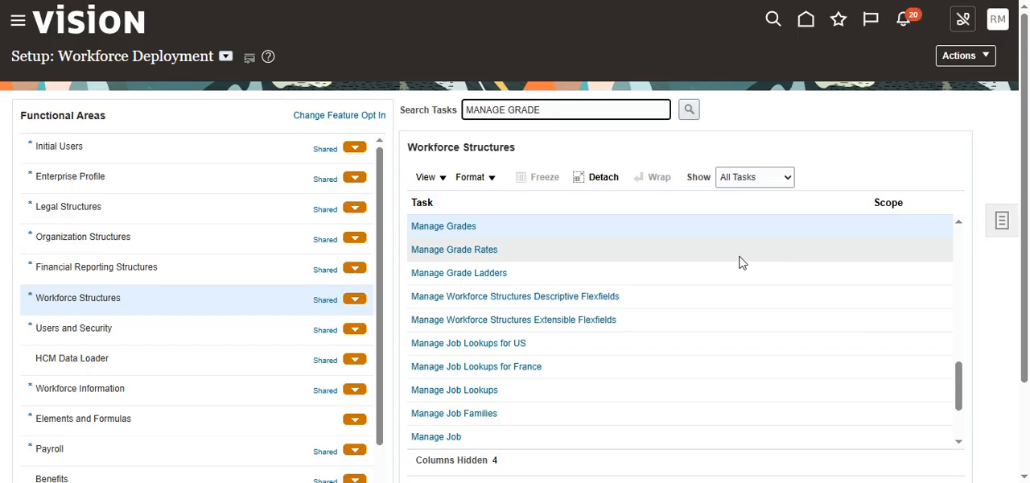
pyautogui.click(470, 227)
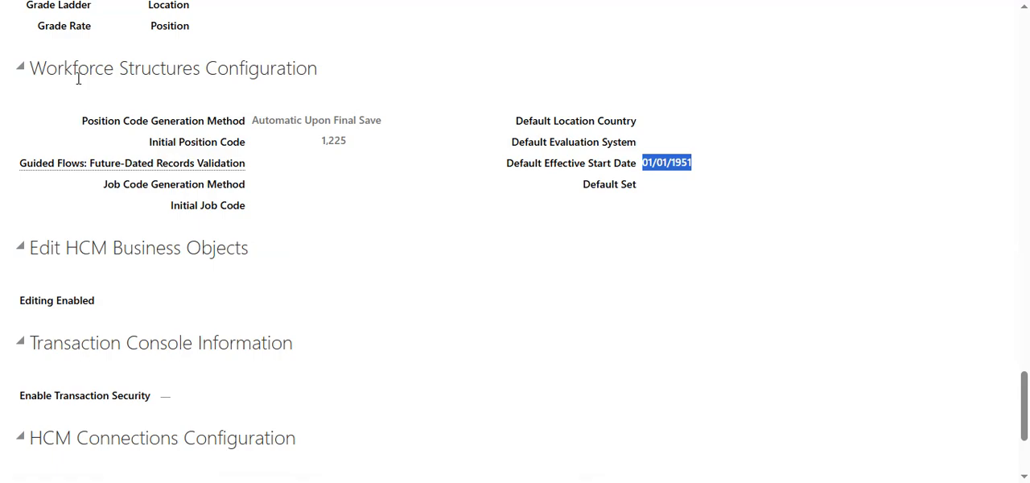
# - Compare the enterprise's Default Effective Start Date with the new grade's date, discard the grade, and leave Manage Grades
pyautogui.moveTo(61, 79); pyautogui.dragTo(299, 91)
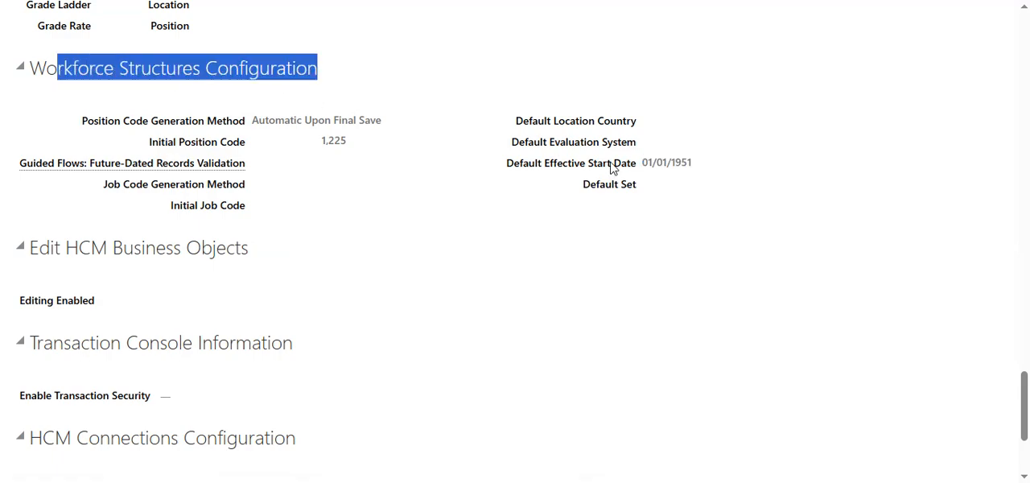
pyautogui.moveTo(649, 162); pyautogui.dragTo(699, 172)
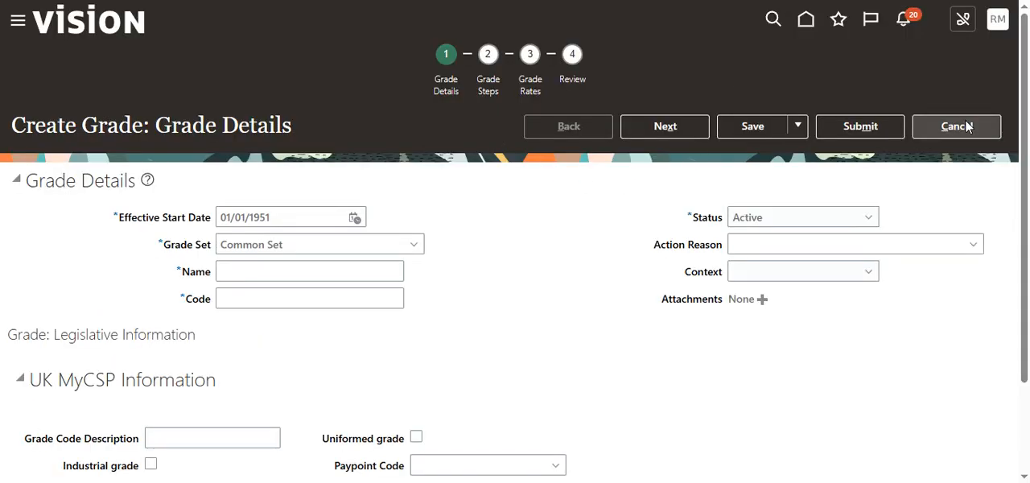
pyautogui.click(968, 129)
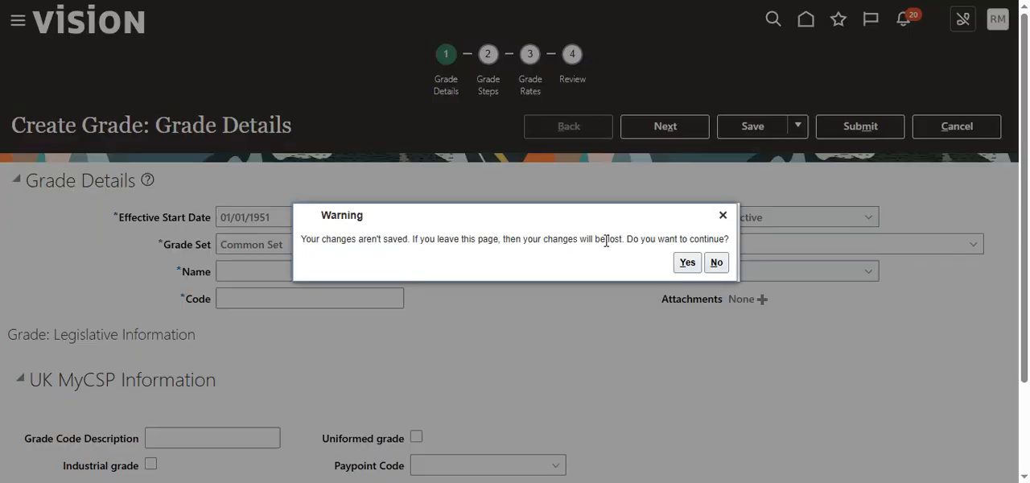
pyautogui.click(687, 263)
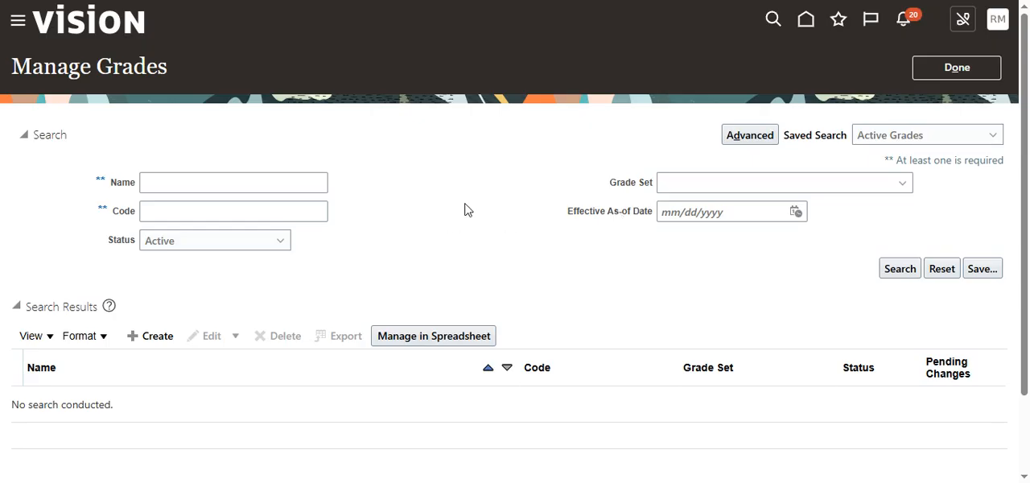
pyautogui.click(959, 71)
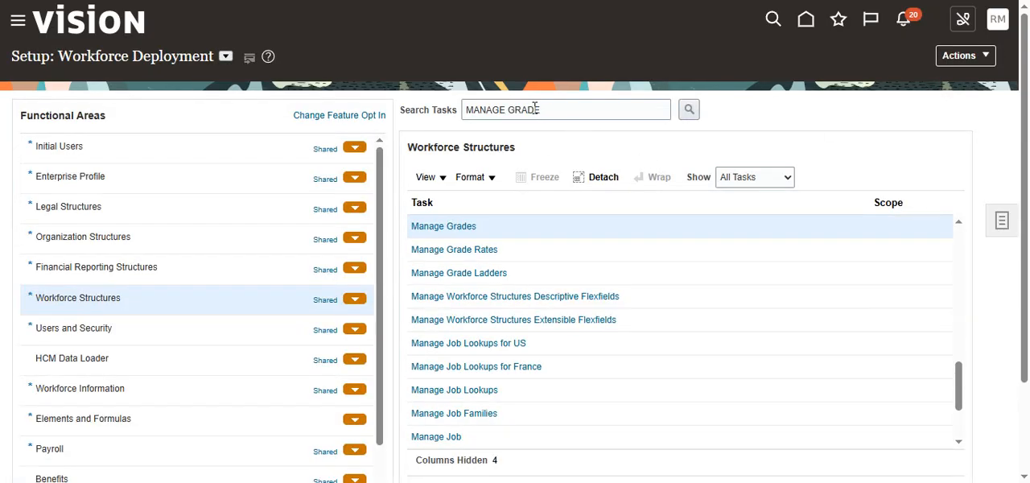
# - Search the setup tasks for MANAGE LOCATION, open Manage Locations, and start creating a new location
pyautogui.click(550, 108)
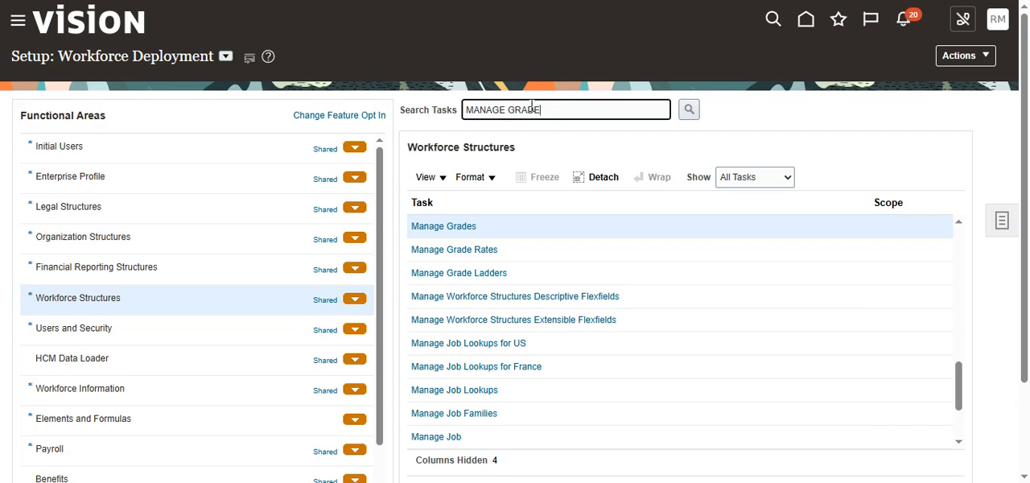
pyautogui.doubleClick(507, 110)
pyautogui.write('JO')
pyautogui.press('Return')
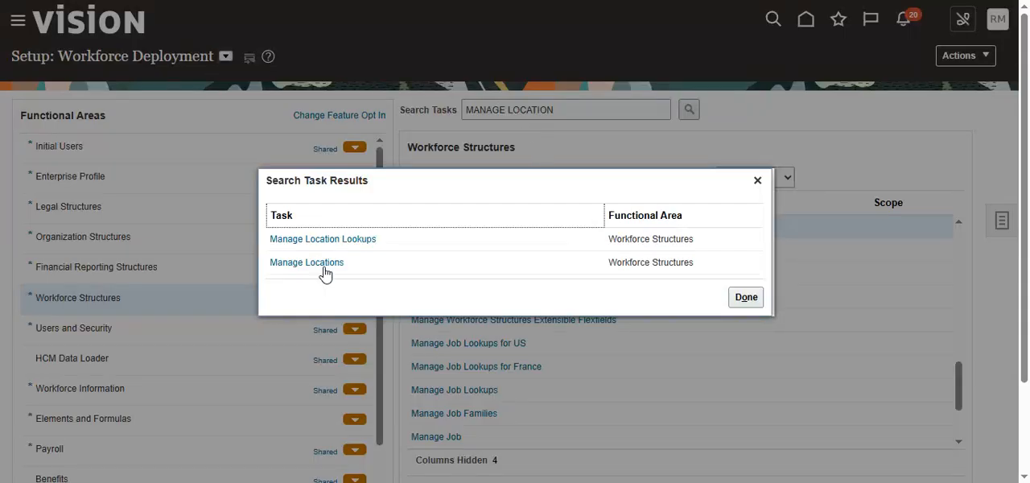
pyautogui.click(325, 263)
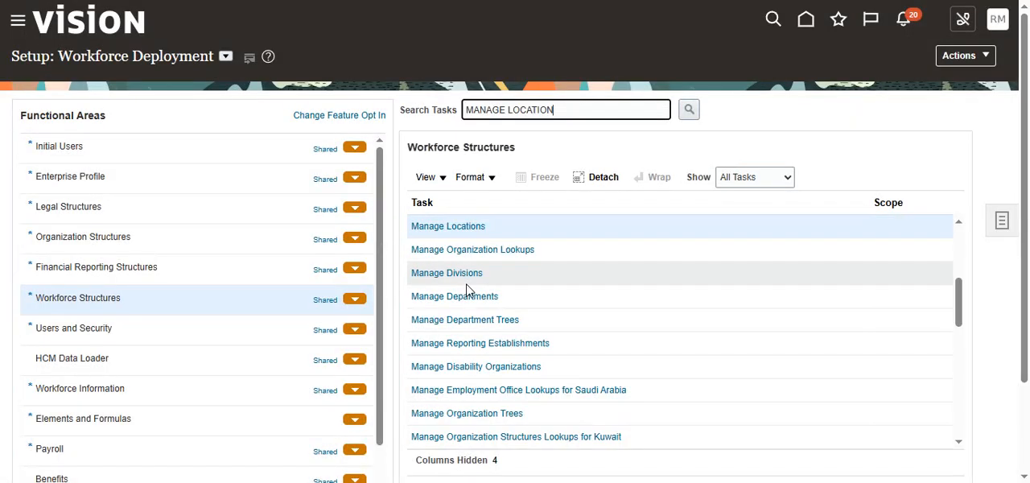
pyautogui.click(468, 226)
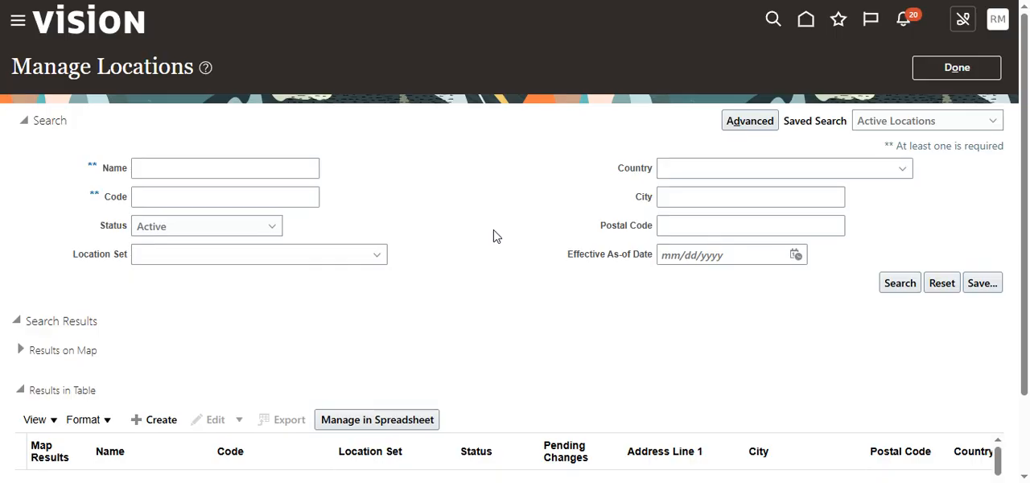
pyautogui.scroll(-3, 449, 260)
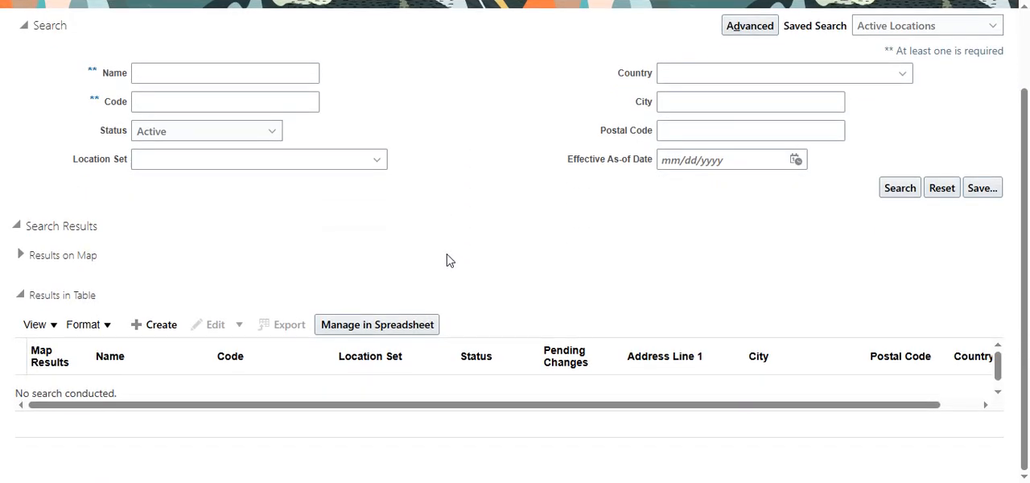
pyautogui.click(153, 328)
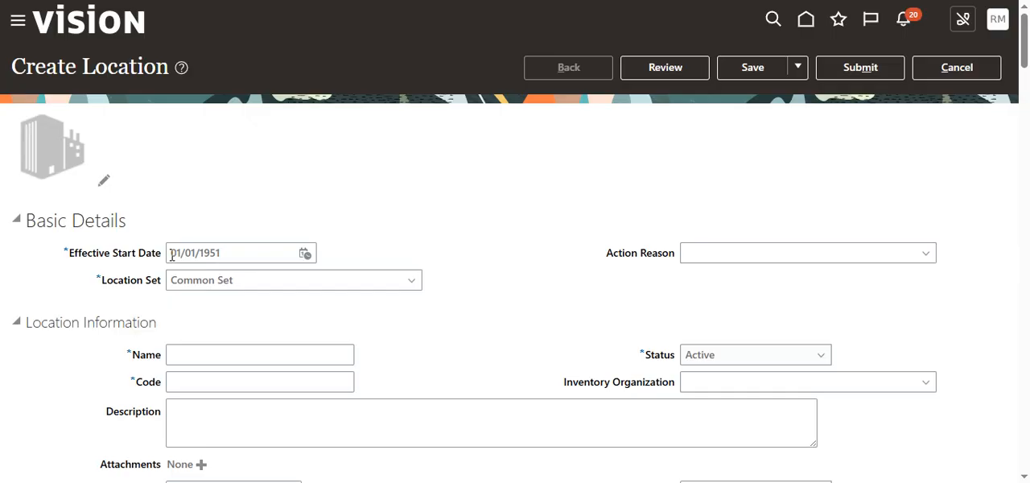
# - Review the available Location Set and Action Reason choices for the new location without changing either
pyautogui.scroll(-2, 218, 272)
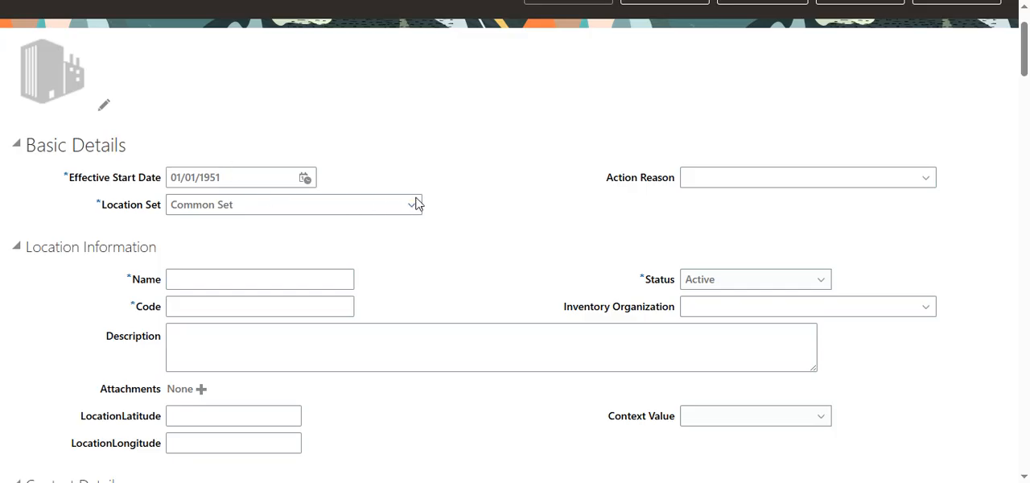
pyautogui.click(280, 209)
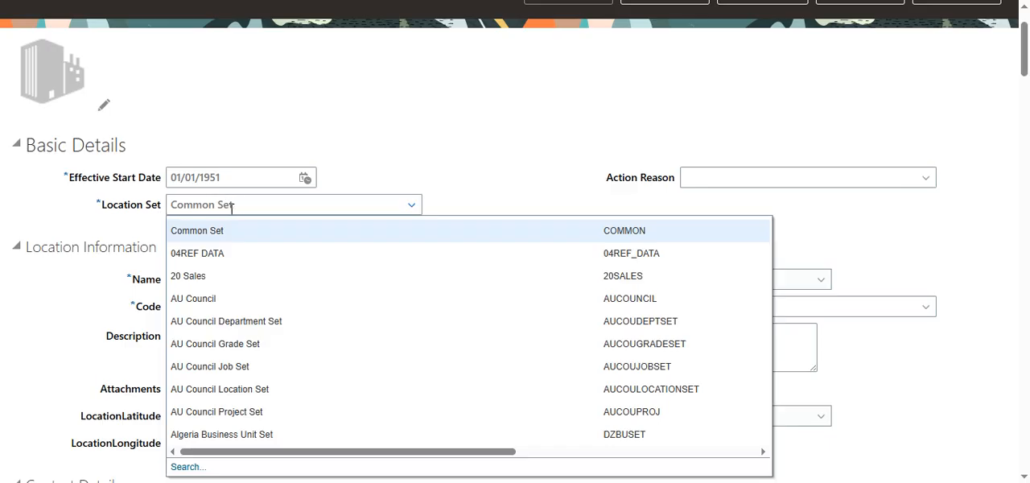
pyautogui.click(139, 226)
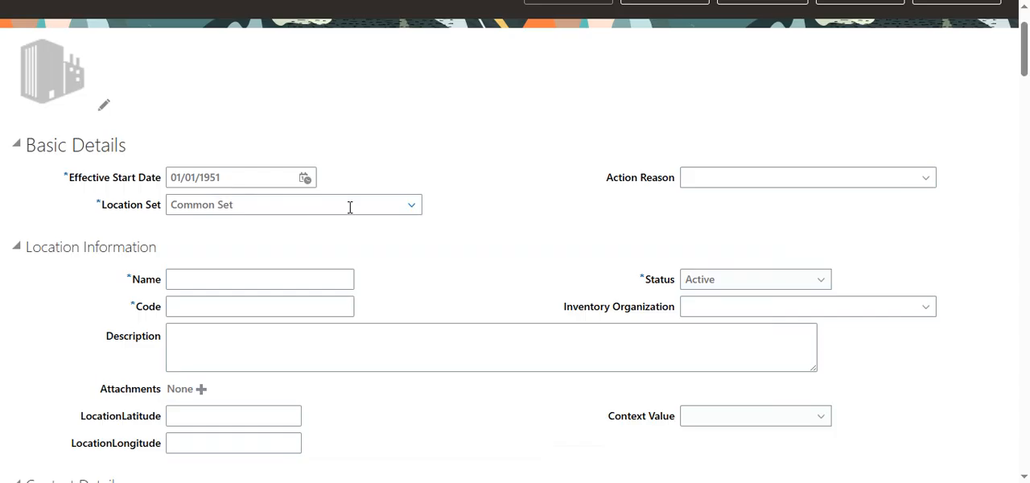
pyautogui.click(927, 178)
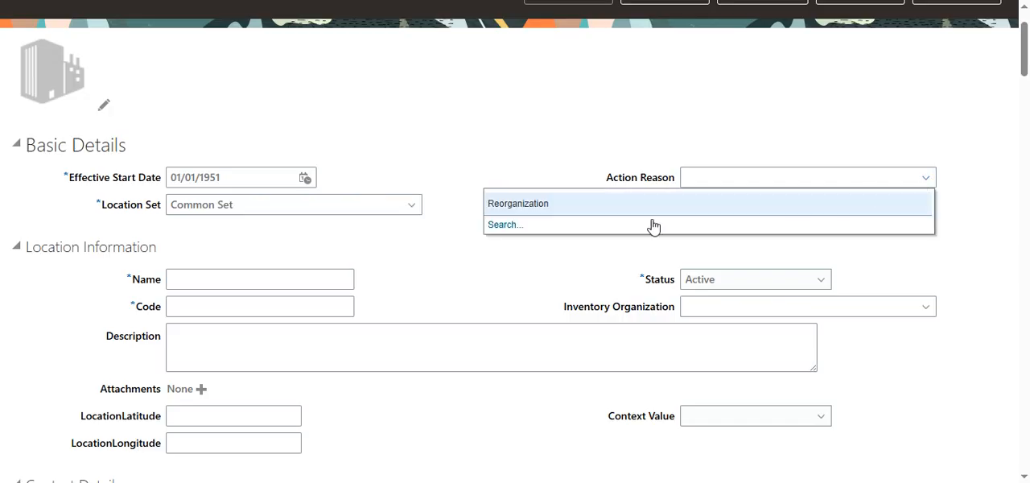
pyautogui.click(558, 143)
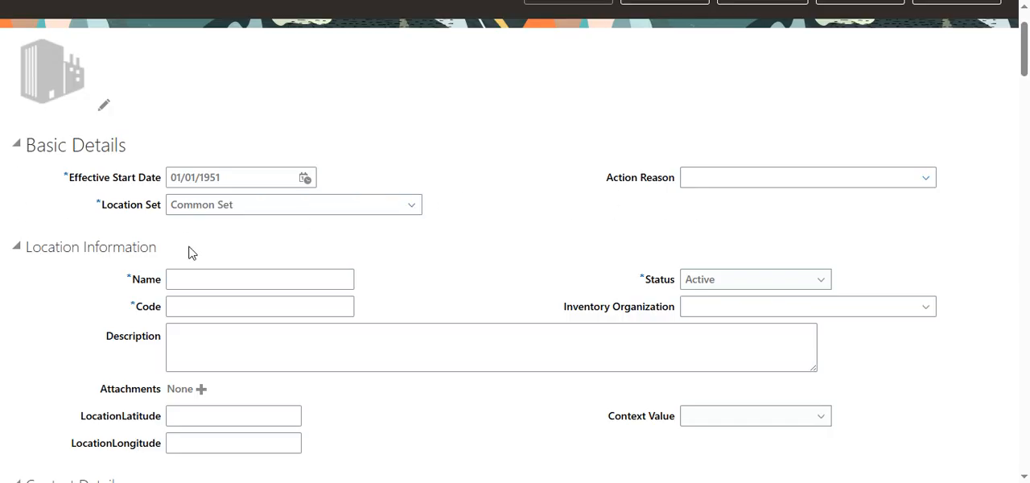
# - Name the new location RAMTEST INDIA FIRST LOCATION
pyautogui.scroll(-3, 191, 252)
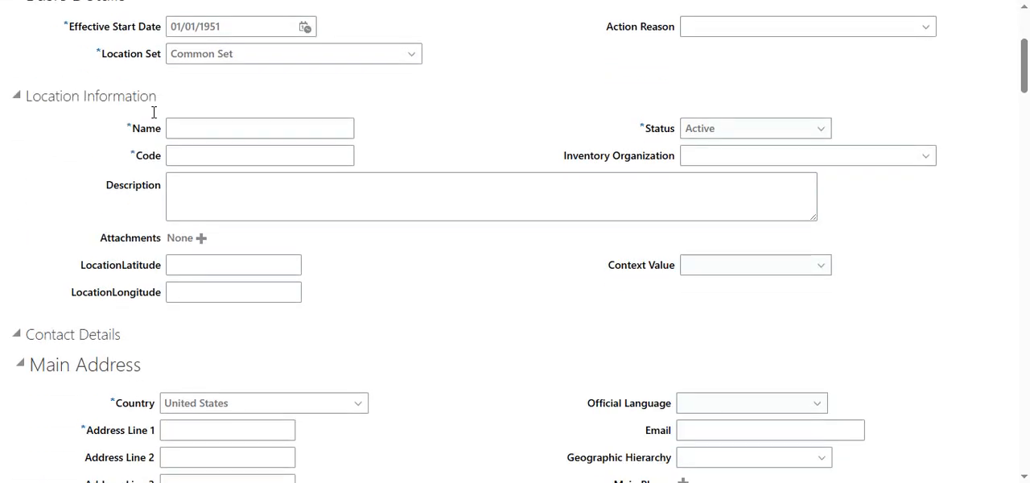
pyautogui.click(256, 129)
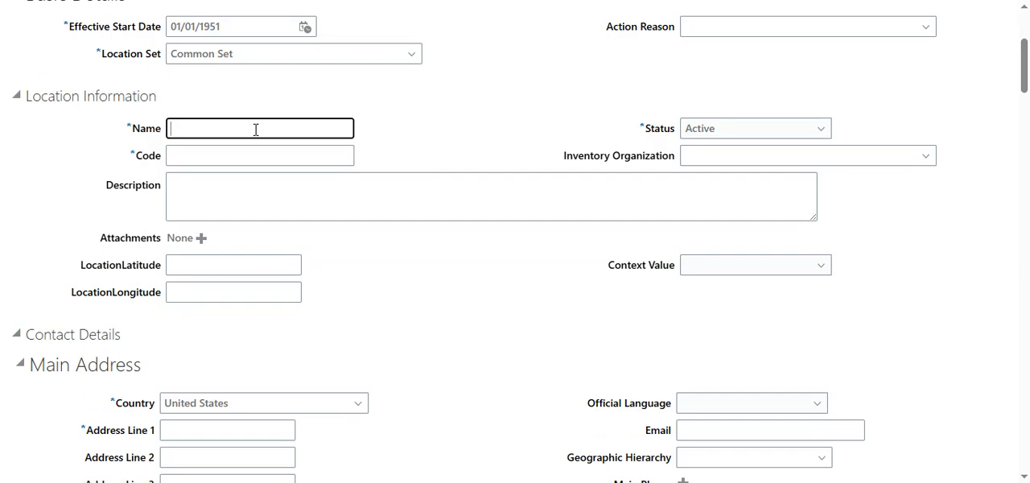
pyautogui.write('RAMTEST ')
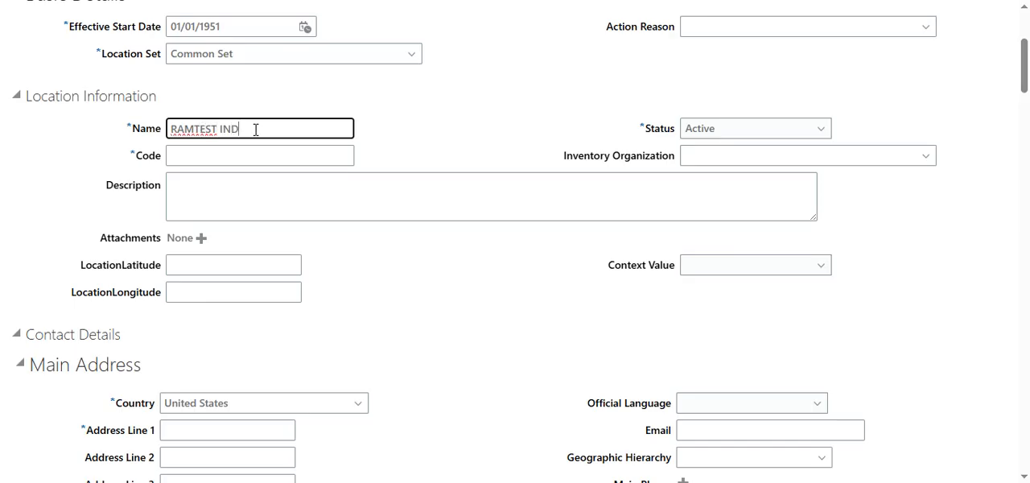
pyautogui.write('INDIA')
pyautogui.write('FIRST LOCATION')
# - Copy the location's name into its Code and Description
pyautogui.moveTo(339, 131); pyautogui.dragTo(155, 142)
pyautogui.hotkey('ctrl', 'c')
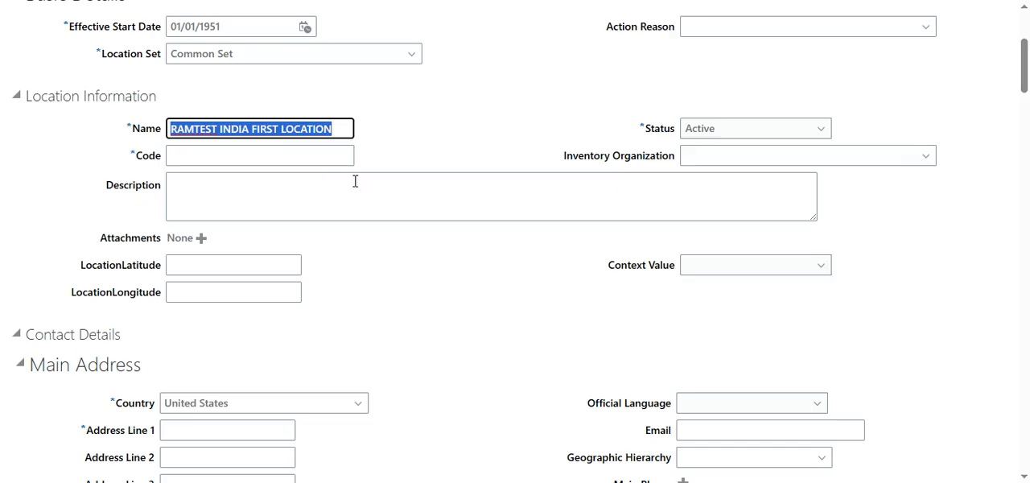
pyautogui.click(316, 158)
pyautogui.hotkey('ctrl', 'v')
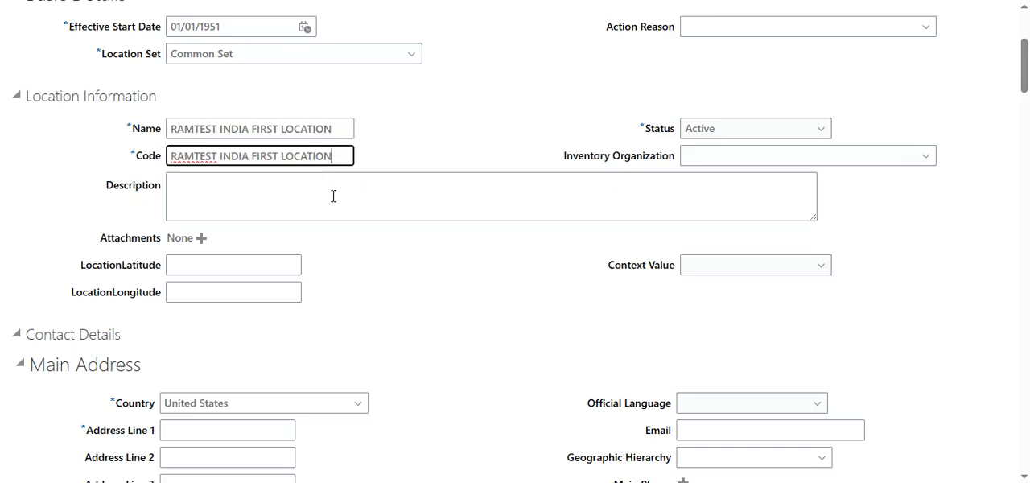
pyautogui.click(331, 196)
pyautogui.hotkey('ctrl', 'v')
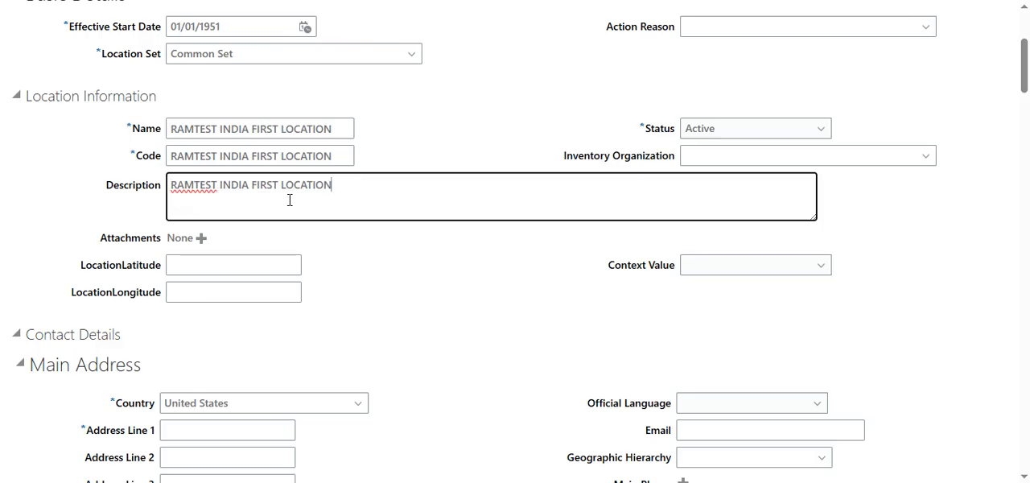
# - Review the Status, Inventory Organization and Context Value choices for the location, keeping Status as Active and leaving the other two blank
pyautogui.click(818, 132)
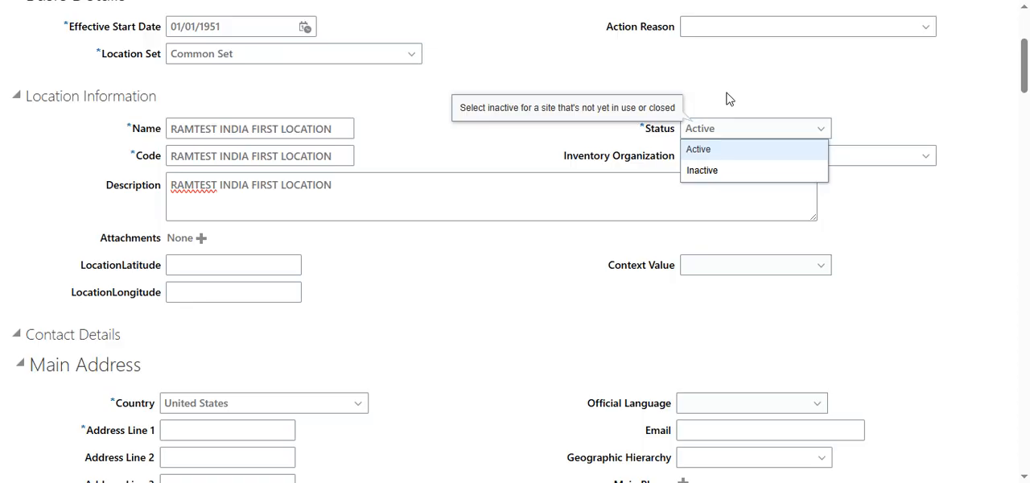
pyautogui.click(712, 149)
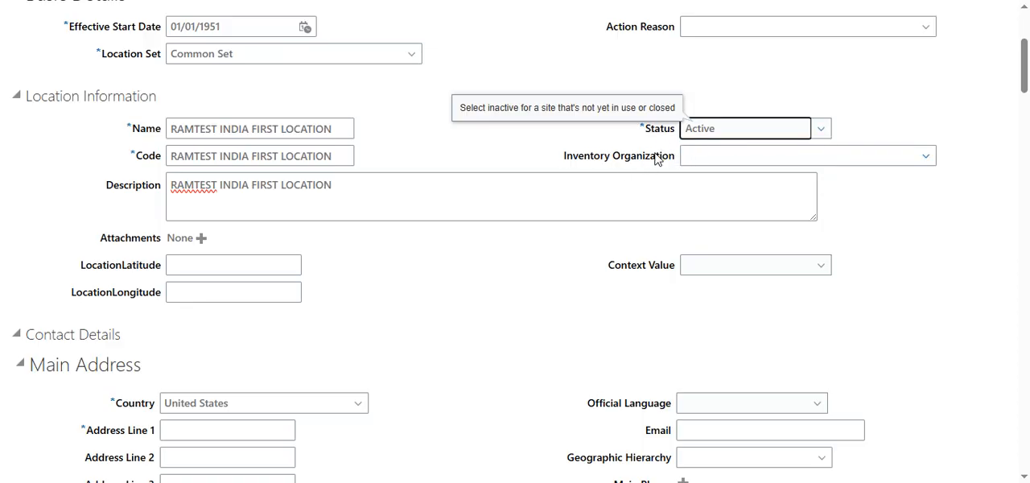
pyautogui.click(927, 156)
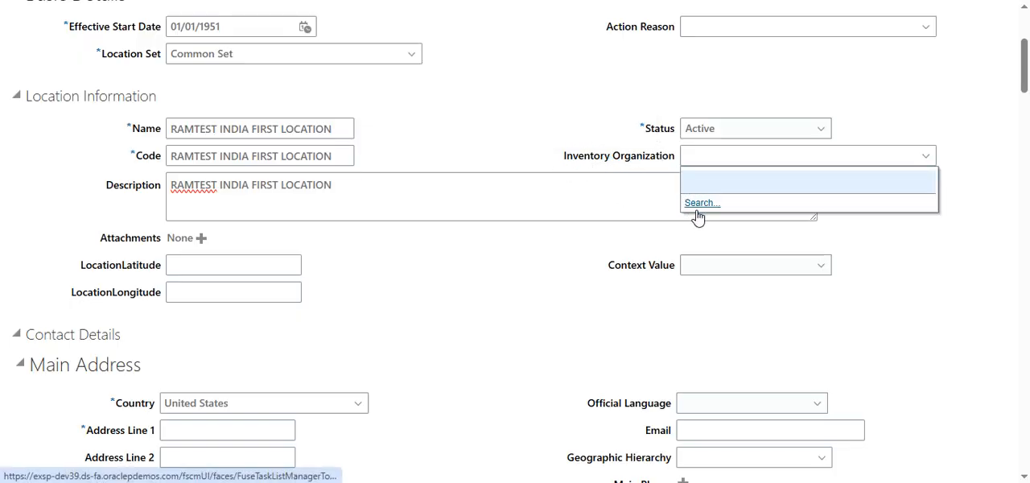
pyautogui.click(573, 137)
pyautogui.scroll(-1, 378, 297)
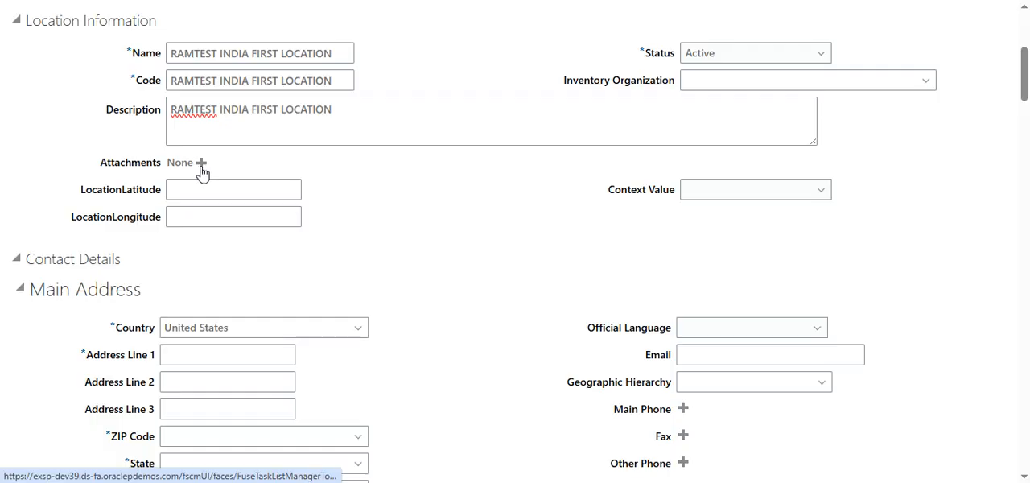
pyautogui.scroll(-1, 182, 198)
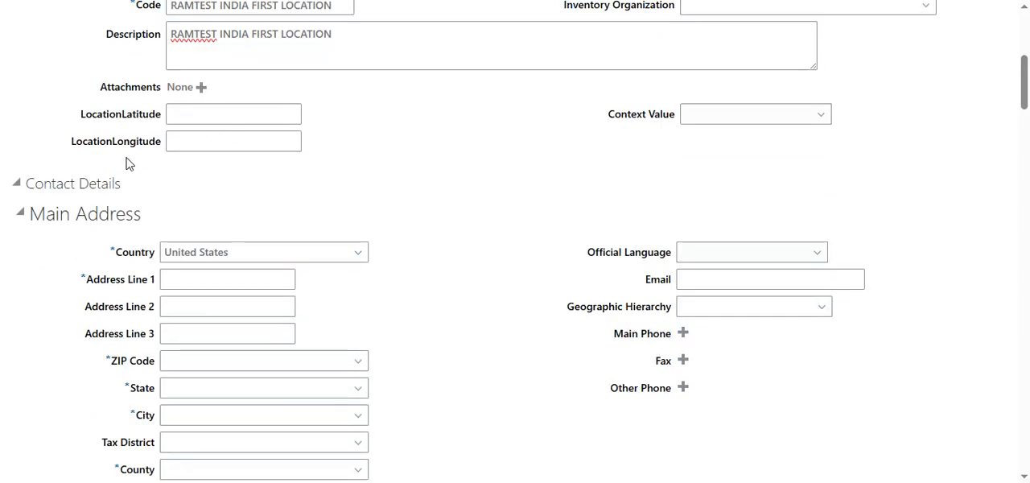
pyautogui.click(824, 126)
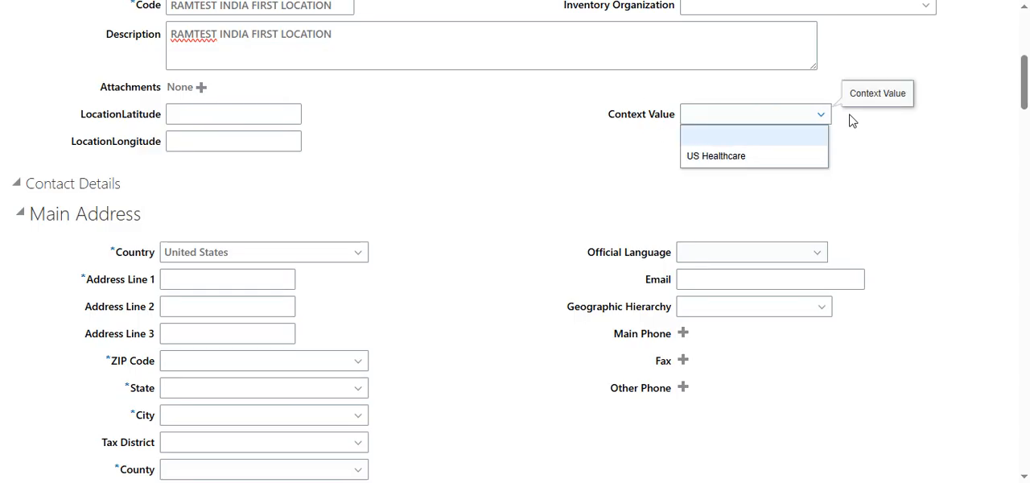
pyautogui.click(861, 136)
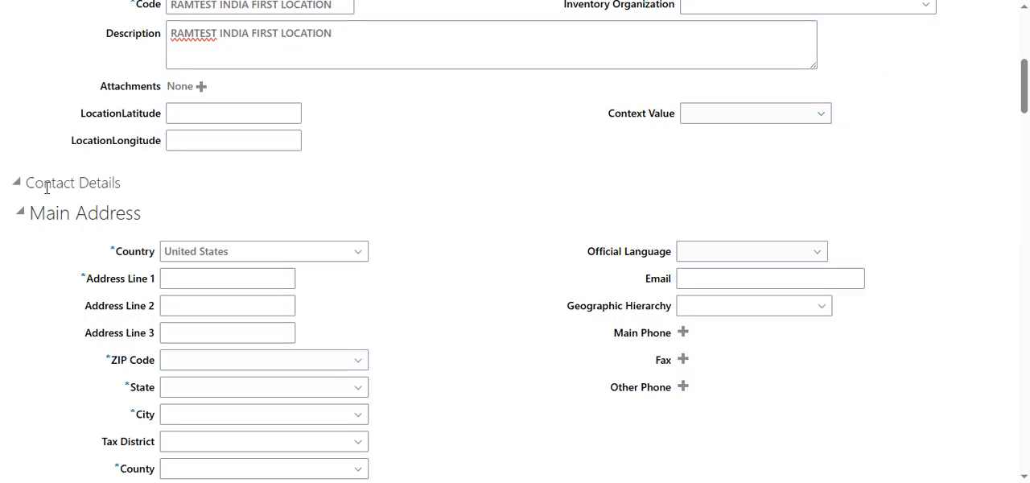
# - Look over the location's Basic Details, Location Information and Contact Details sections, briefly collapsing and reopening Contact Details
pyautogui.scroll(-1, 42, 182)
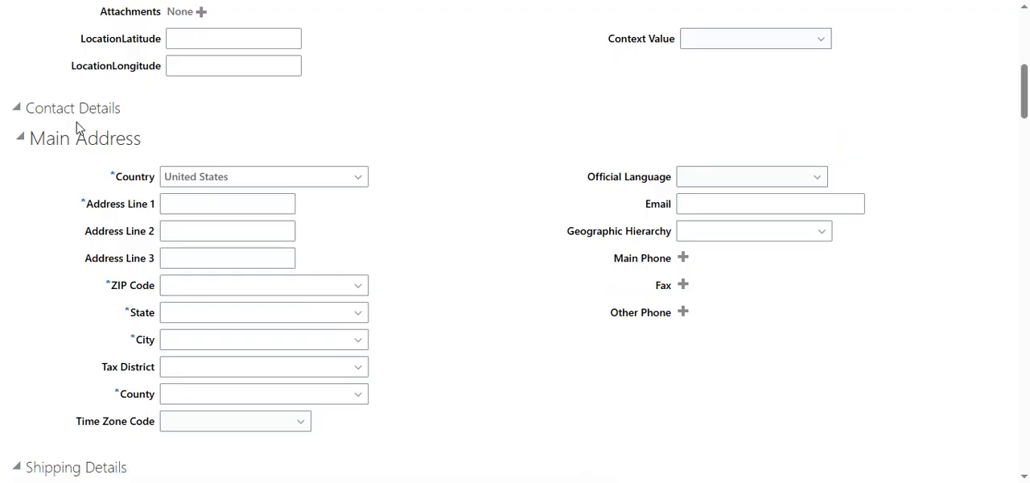
pyautogui.scroll(2, 186, 222)
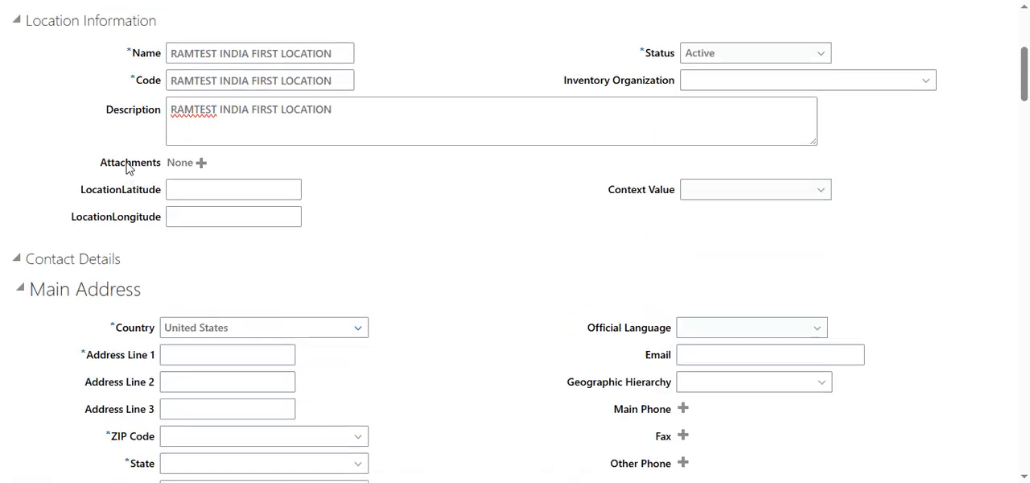
pyautogui.scroll(2, 186, 222)
pyautogui.scroll(2, 131, 283)
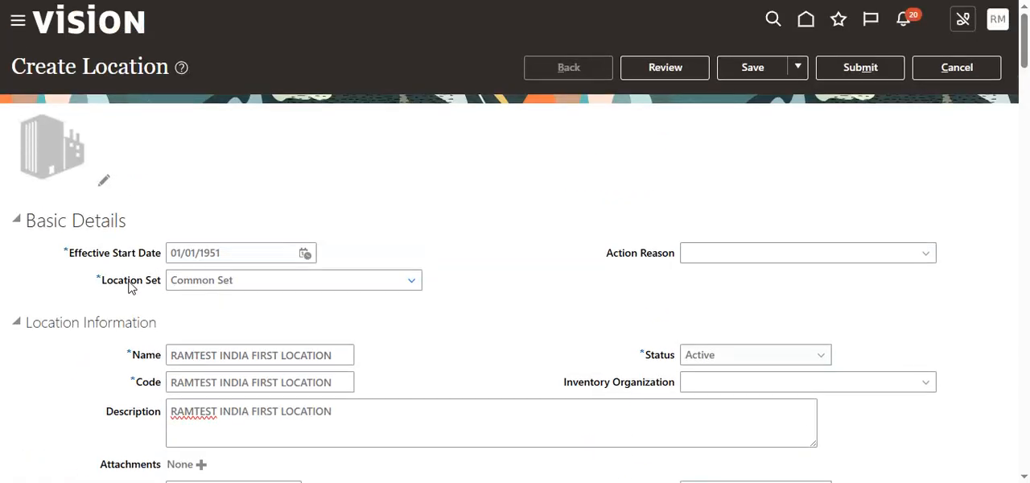
pyautogui.scroll(-3, 129, 287)
pyautogui.scroll(2, 170, 291)
pyautogui.scroll(-4, 85, 328)
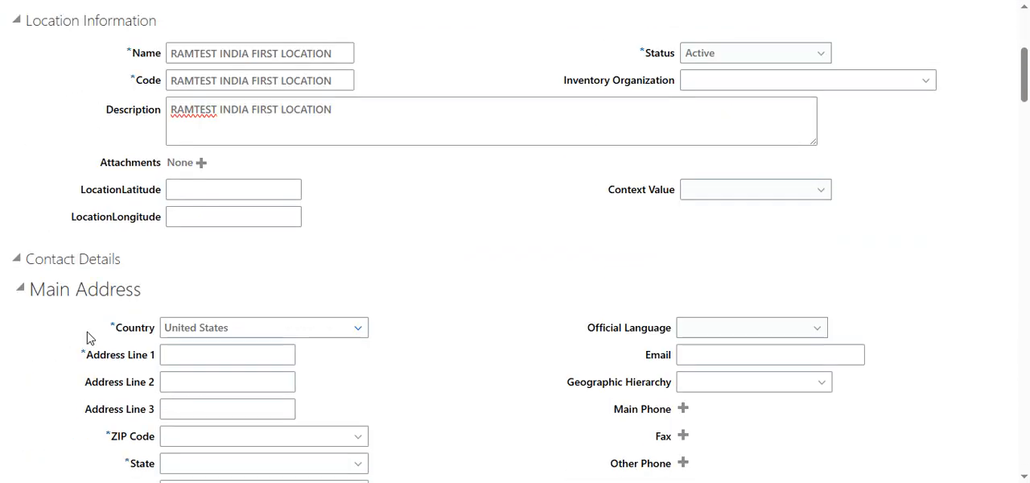
pyautogui.click(17, 184)
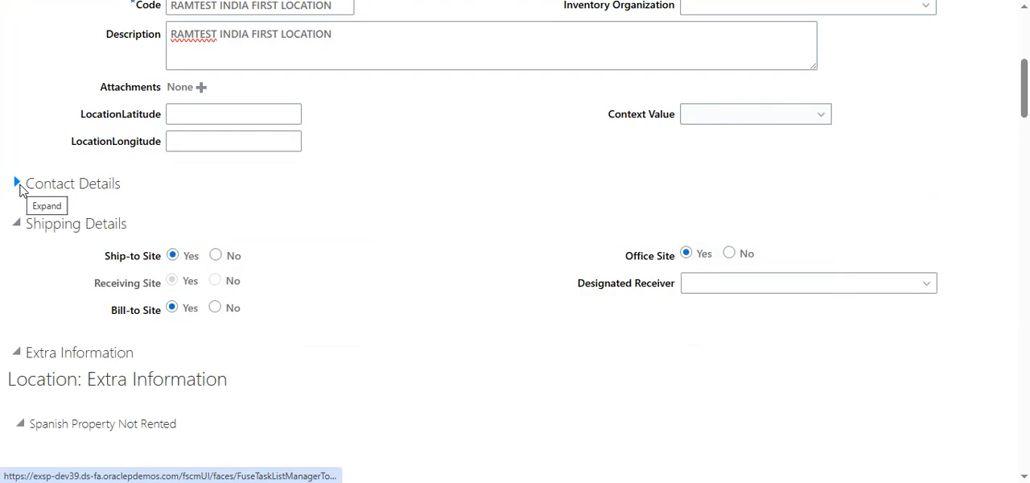
pyautogui.click(16, 186)
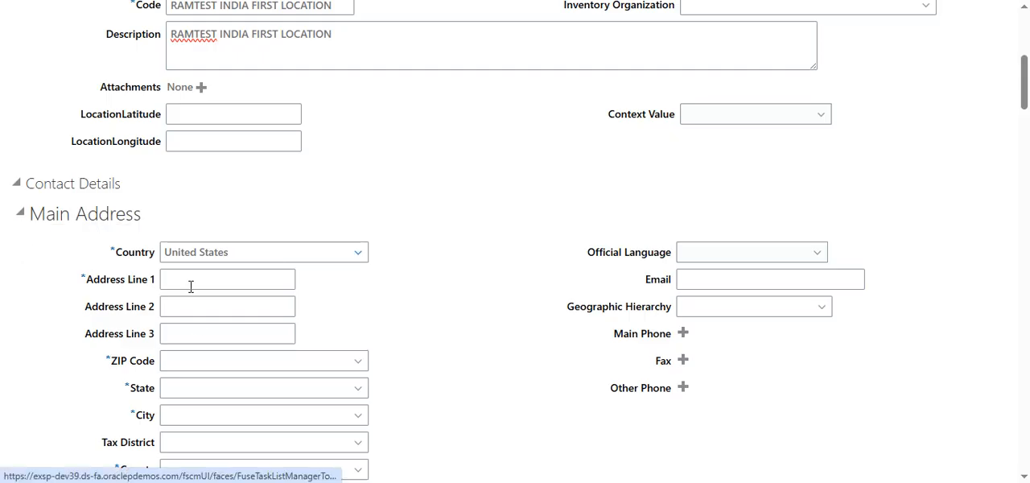
# - Search the country choices for INDIA and set the main address's Country to India
pyautogui.scroll(-1, 197, 322)
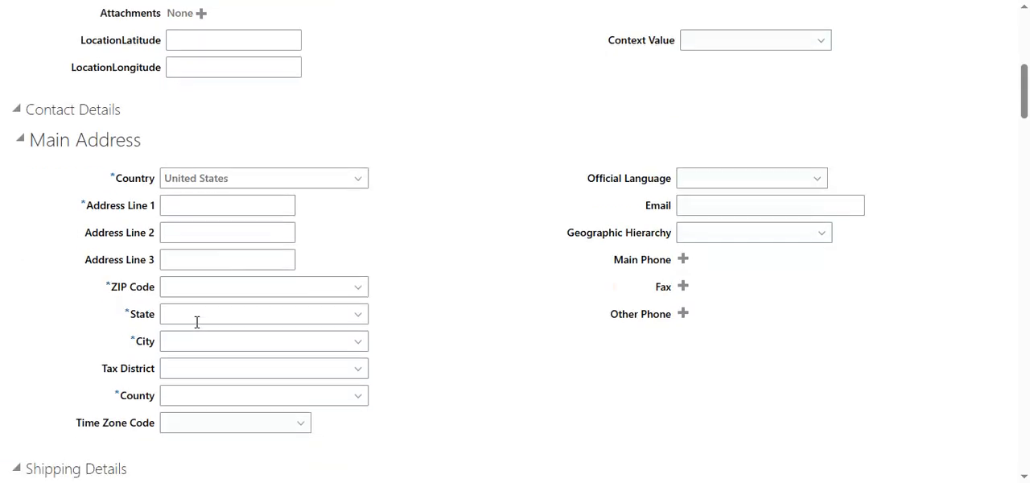
pyautogui.click(360, 182)
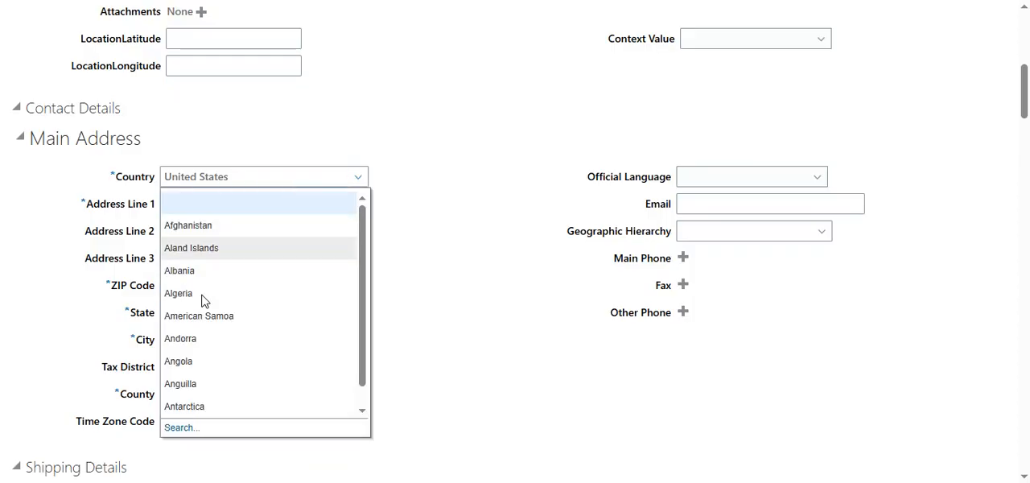
pyautogui.scroll(-3, 201, 346)
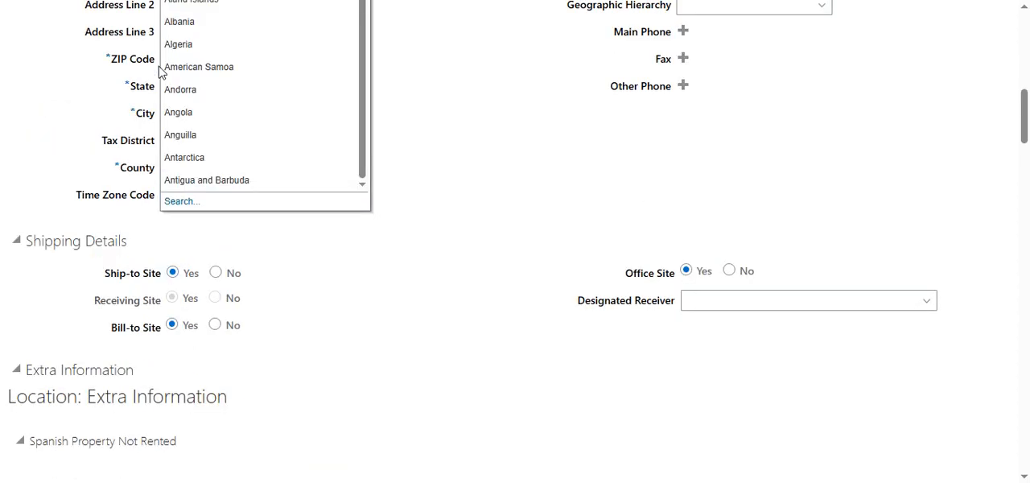
pyautogui.click(174, 211)
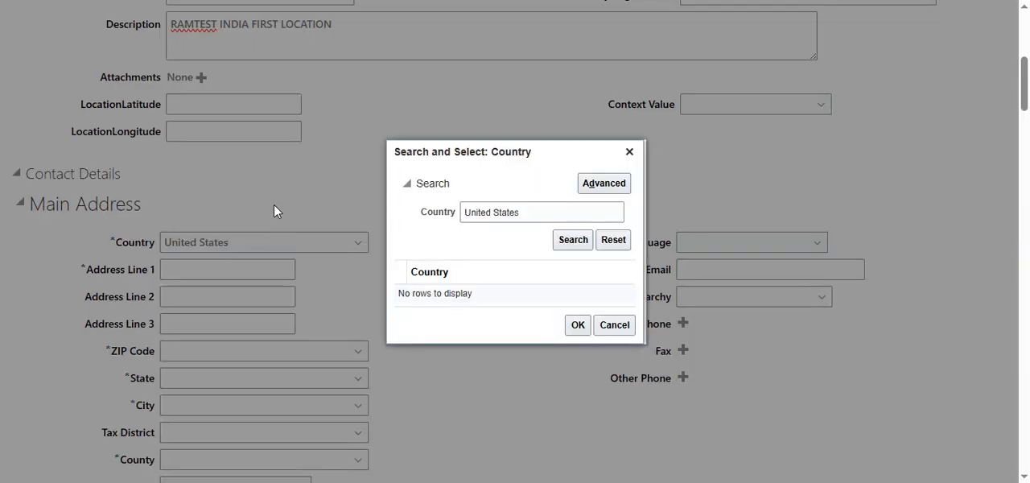
pyautogui.moveTo(531, 221); pyautogui.dragTo(406, 205)
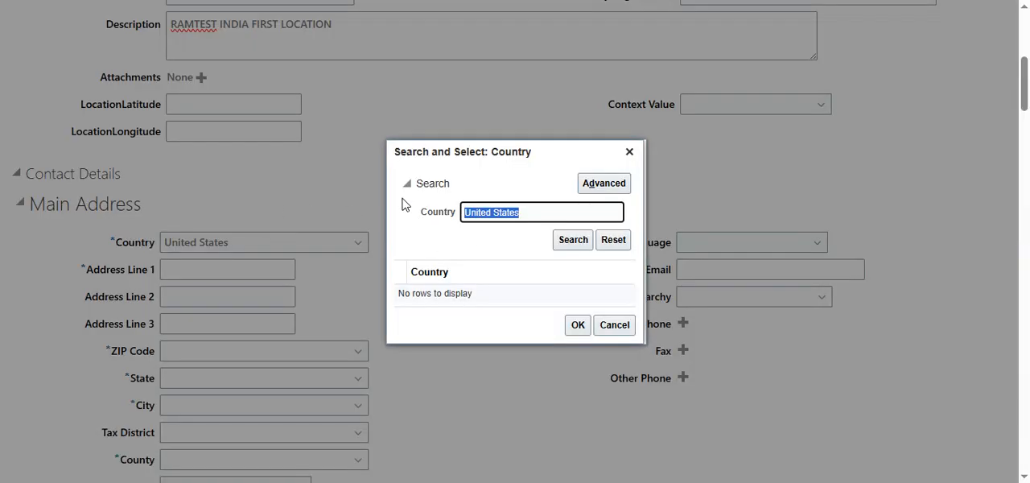
pyautogui.write('INDIA')
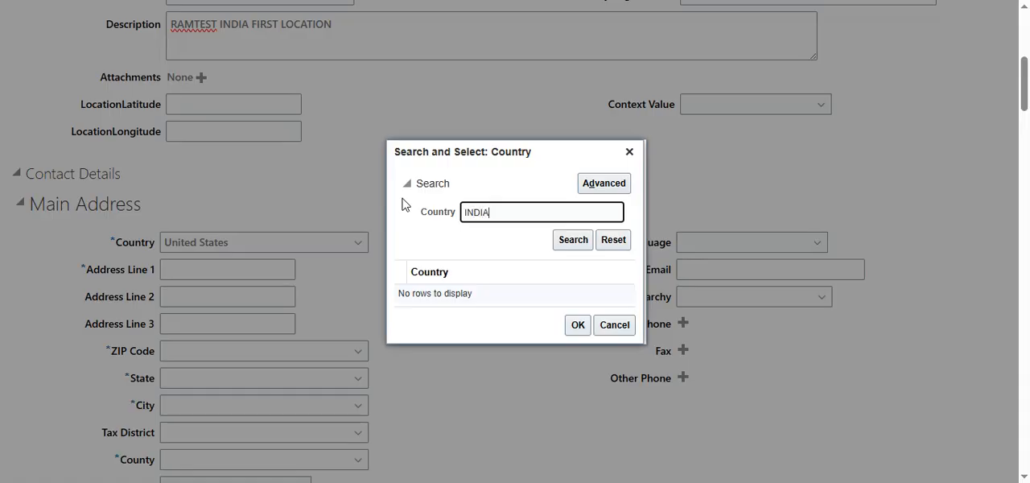
pyautogui.press('Return')
pyautogui.click(424, 293)
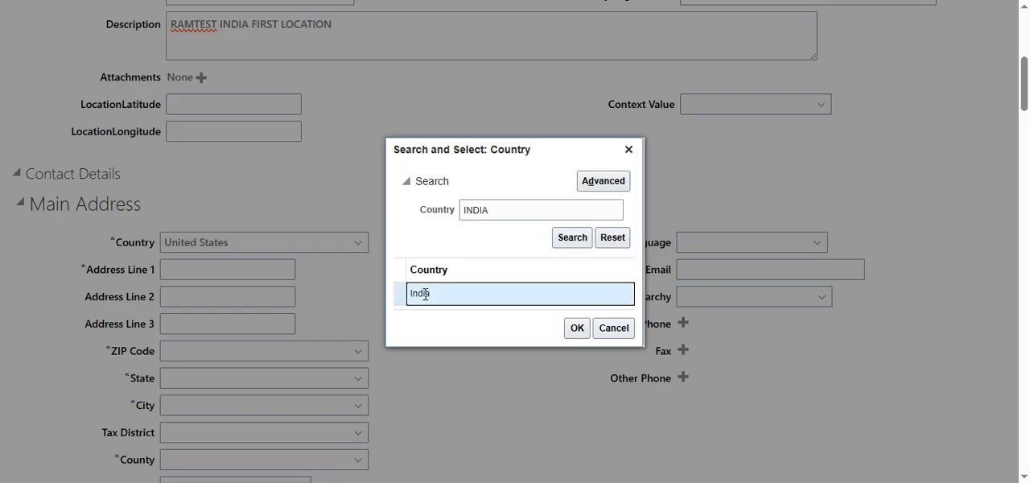
pyautogui.click(577, 328)
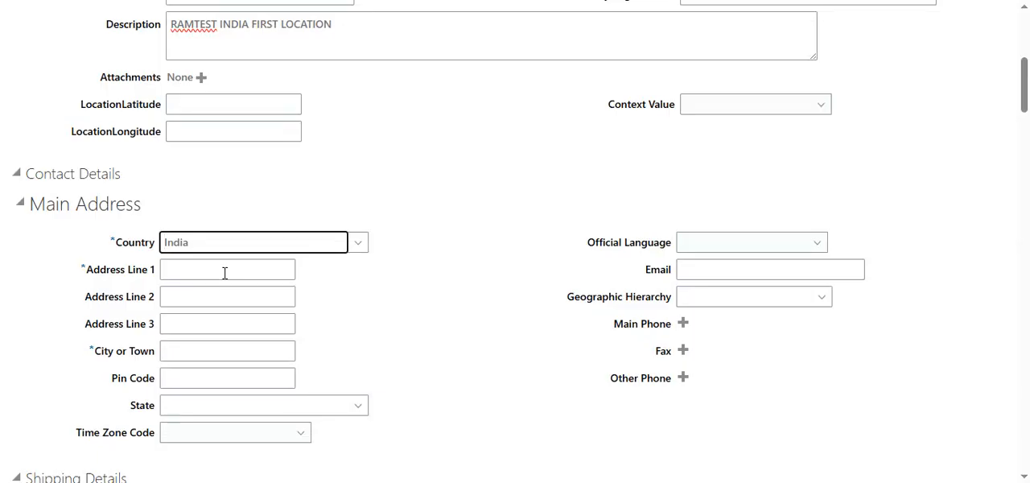
# - Enter CHENNAI ADDRESS LINE 1 as the main address's first line and CHENNAI as its City or Town
pyautogui.click(224, 272)
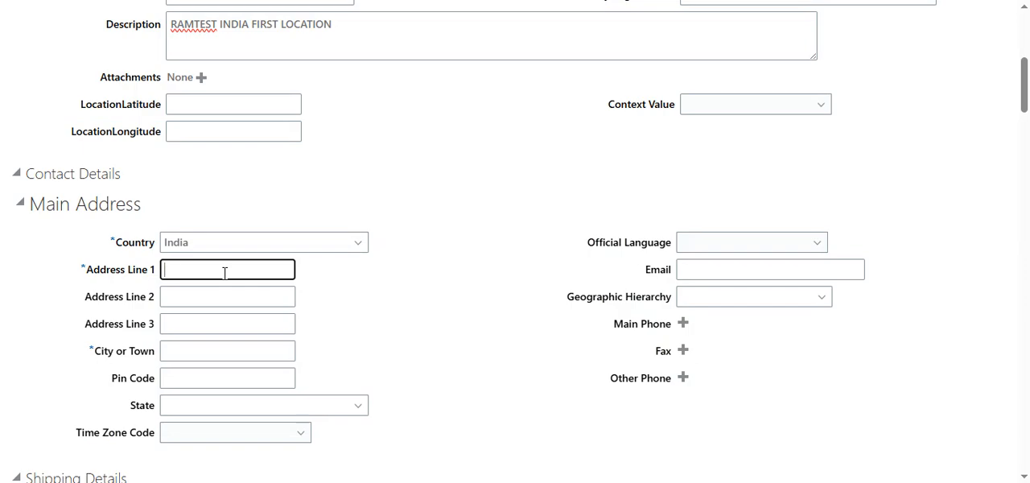
pyautogui.write('CHENNAI ADDRESS LINE 1')
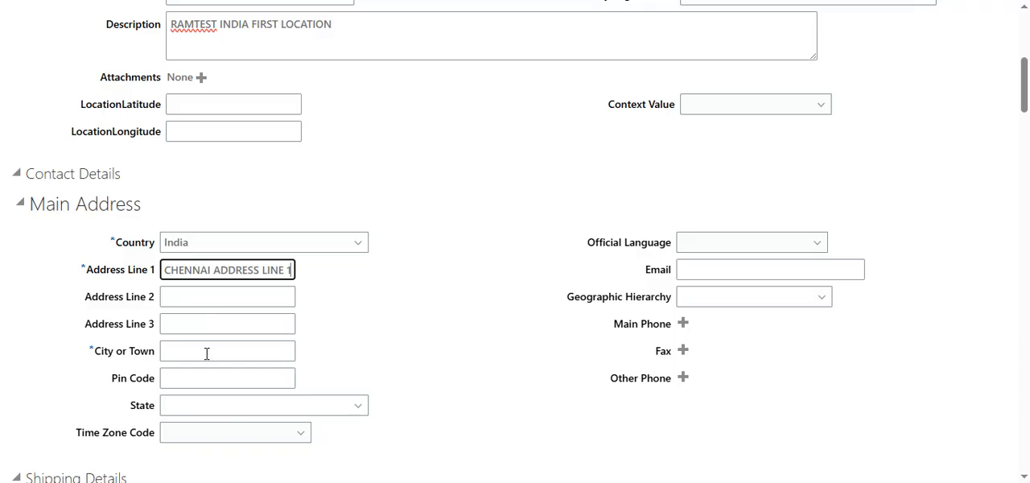
pyautogui.click(207, 353)
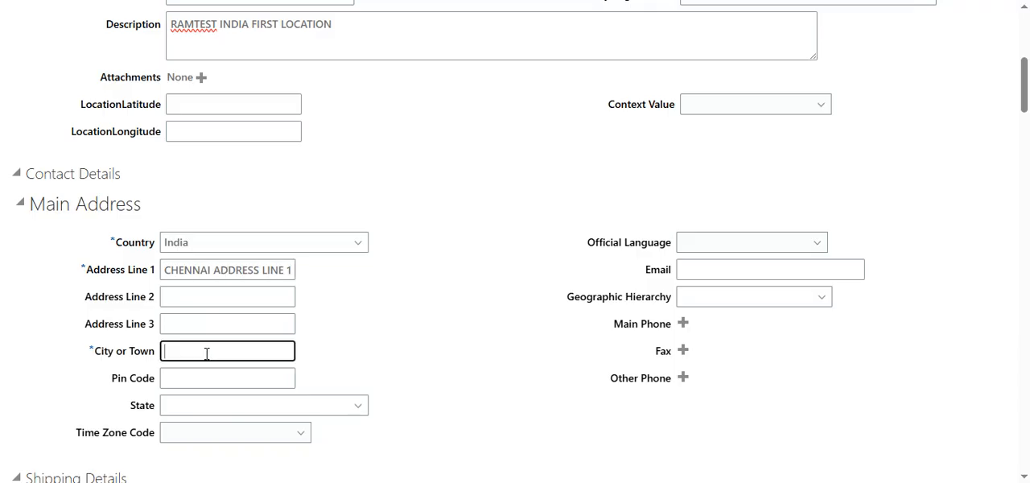
pyautogui.write('CHENNAI')
# - Fill in the main address's postal Pin Code and remove the extra digit from it
pyautogui.press('Tab')
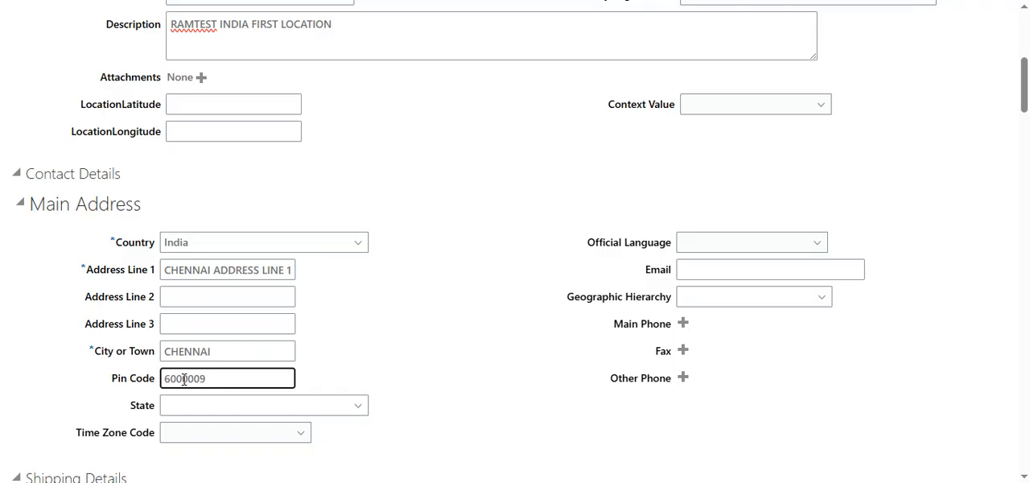
pyautogui.press('Left')
pyautogui.press('Left')
pyautogui.press('Left')
pyautogui.press('Left')
# - Search the state choices for TAMIL and set the main address's State to Tamil Nadu
pyautogui.click(331, 409)
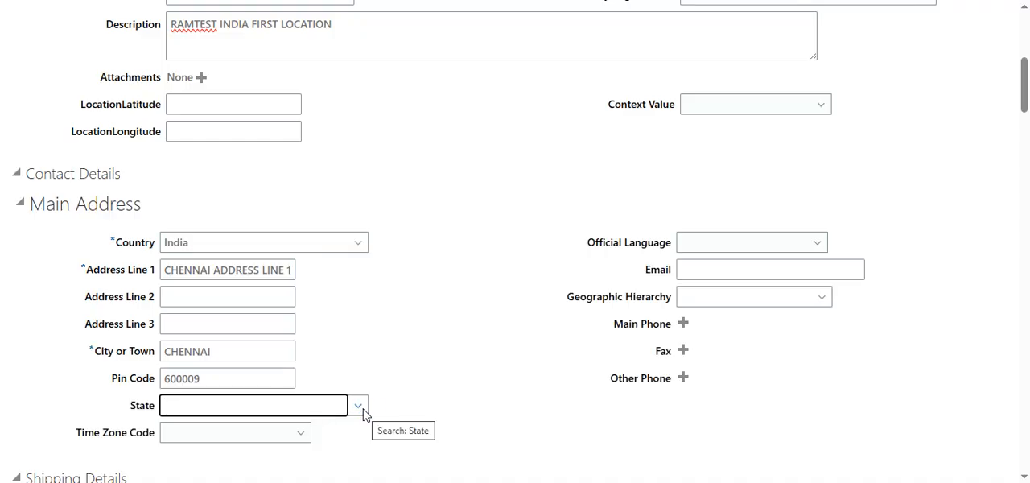
pyautogui.click(360, 407)
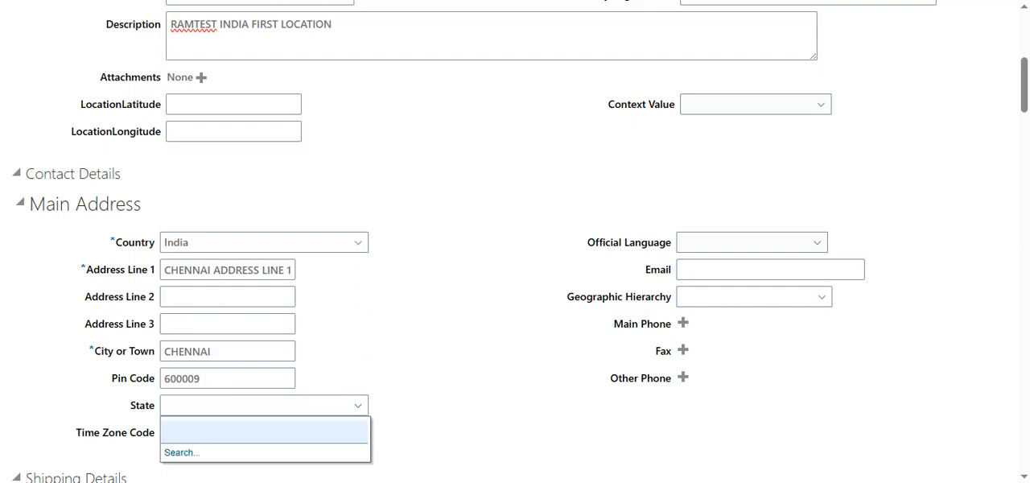
pyautogui.click(170, 453)
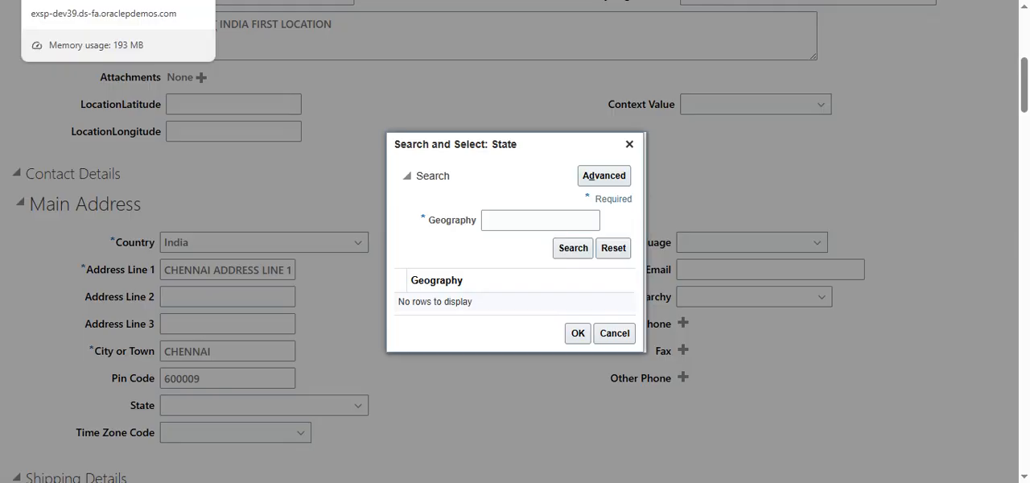
pyautogui.click(533, 230)
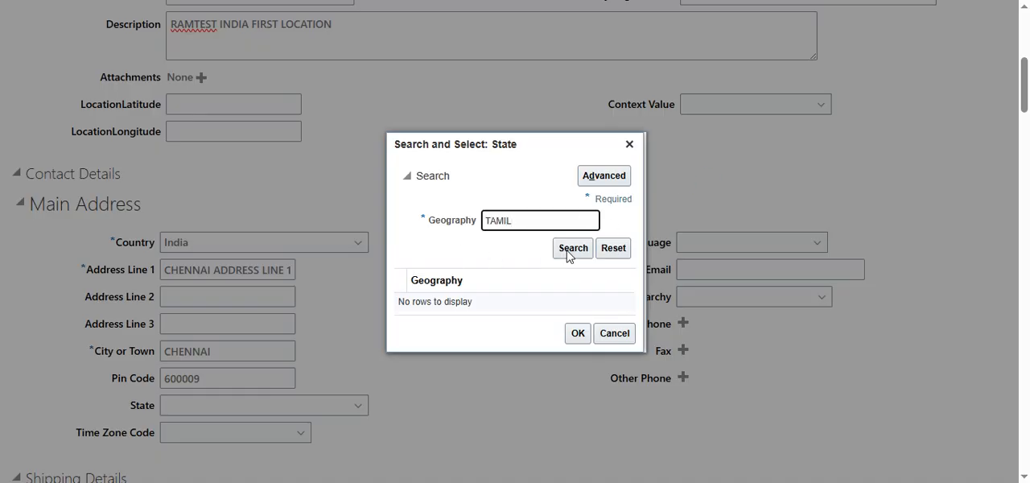
pyautogui.click(569, 249)
pyautogui.click(462, 304)
pyautogui.click(577, 338)
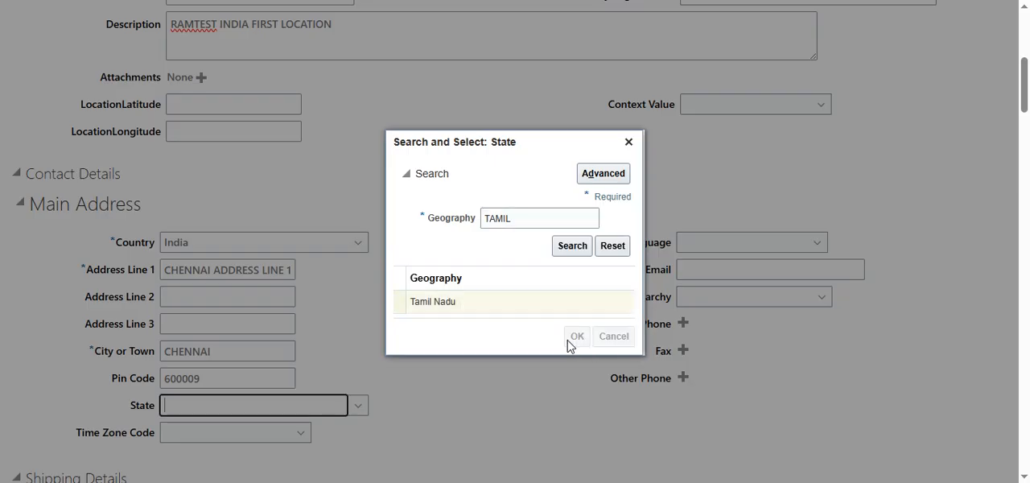
# - Look through the Time Zone Code choices for the main address without picking one
pyautogui.scroll(-3, 361, 414)
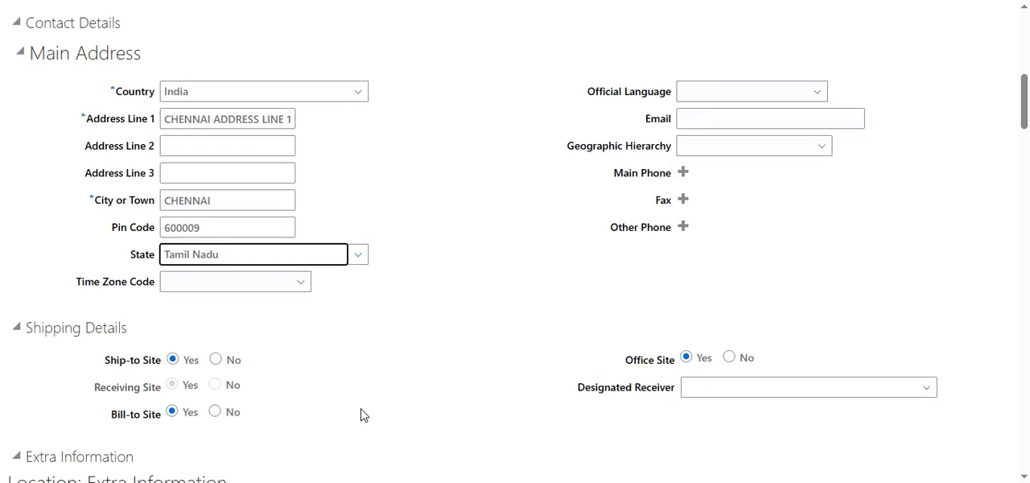
pyautogui.press('XF86AudioLowerVolume')
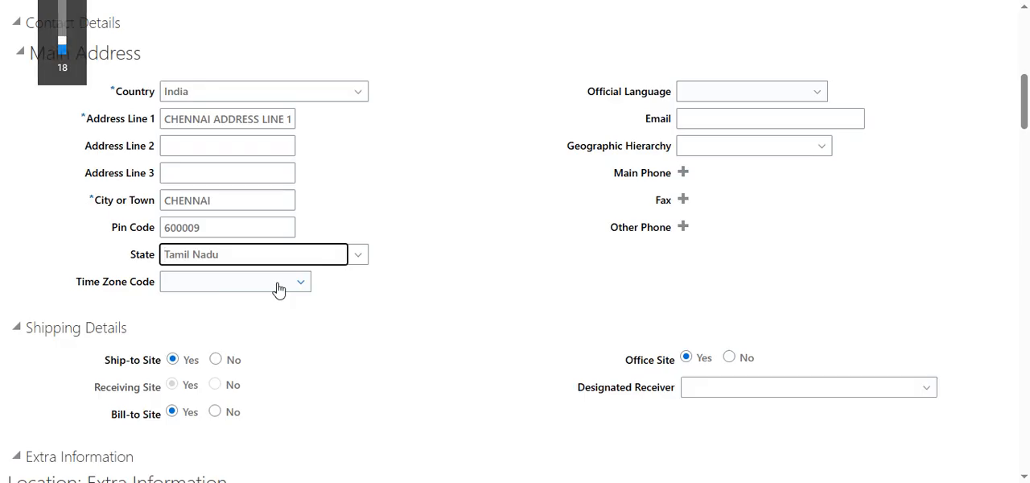
pyautogui.scroll(-1, 277, 292)
pyautogui.click(288, 214)
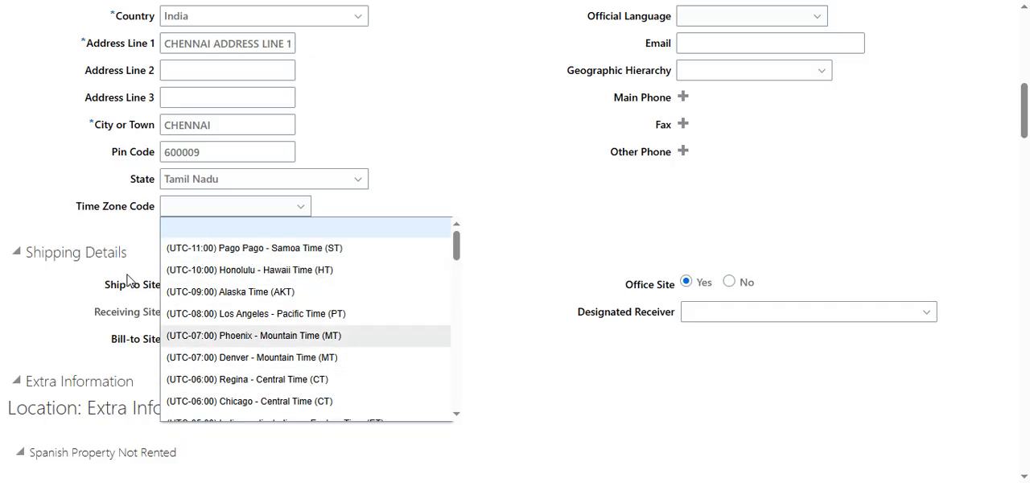
pyautogui.click(434, 140)
# - Browse the Official Language and Geographic Hierarchy choices for the main address, leaving both and the Email blank
pyautogui.scroll(1, 463, 169)
pyautogui.scroll(1, 463, 169)
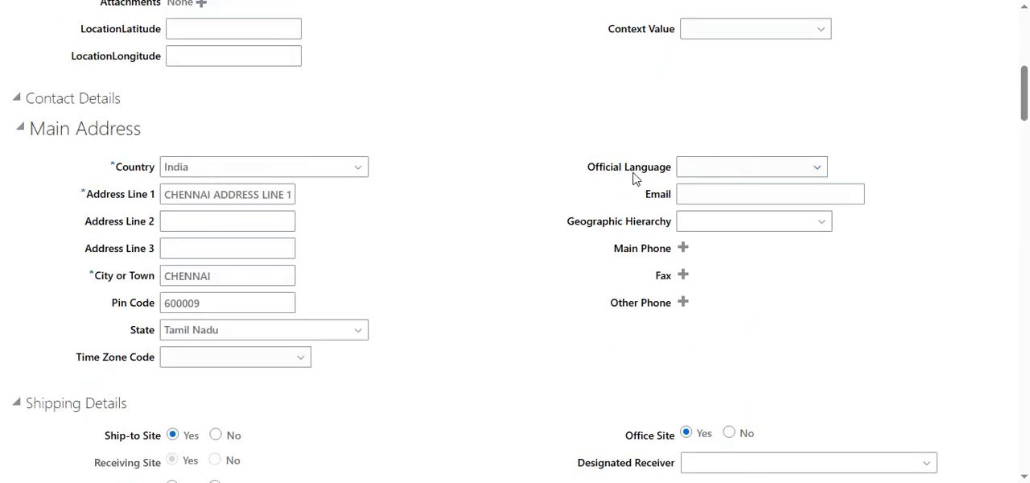
pyautogui.click(778, 166)
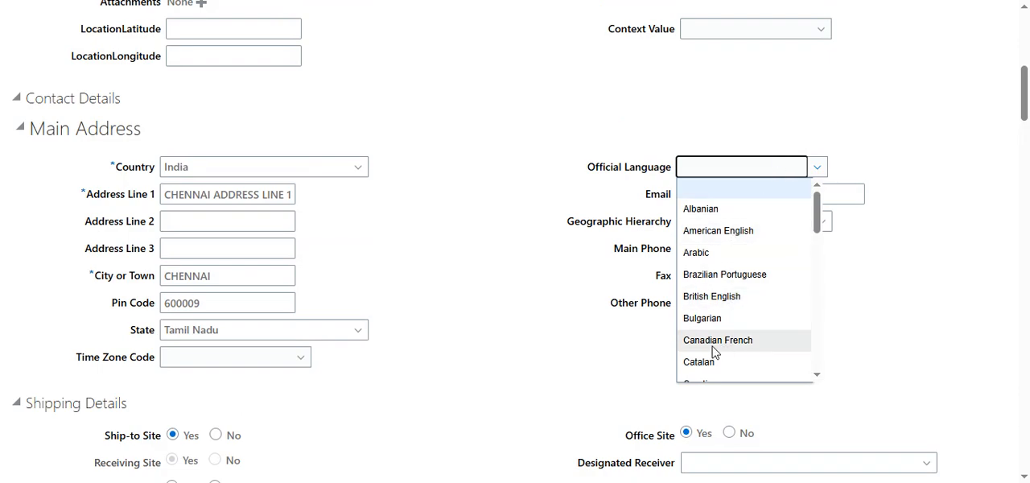
pyautogui.click(721, 184)
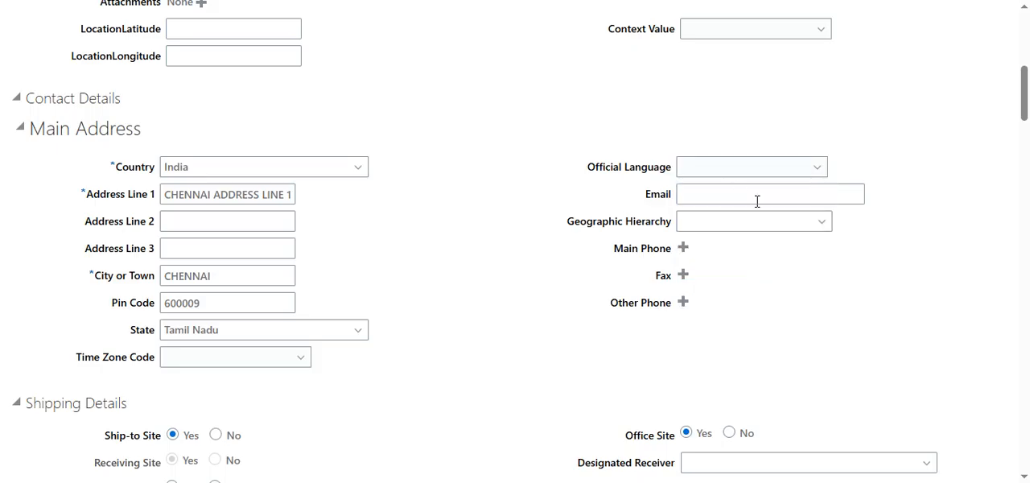
pyautogui.click(757, 201)
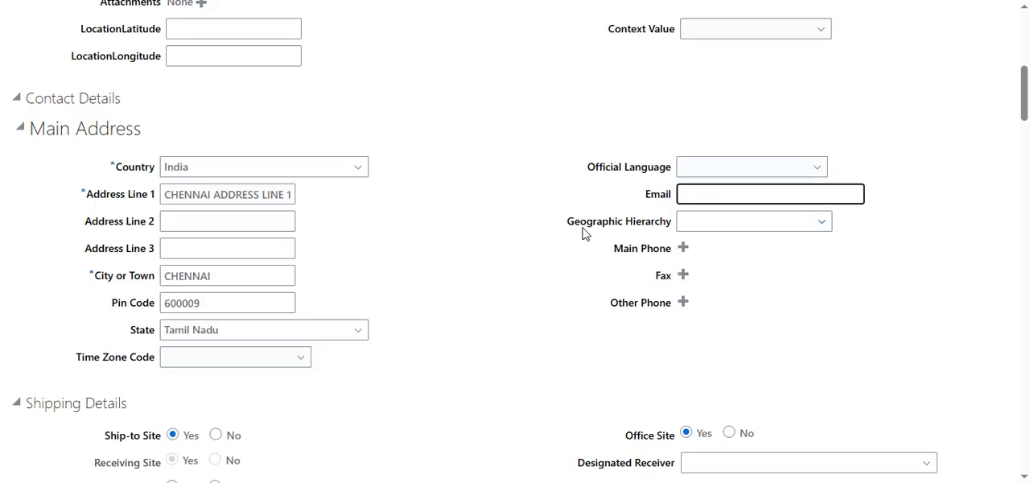
pyautogui.click(822, 223)
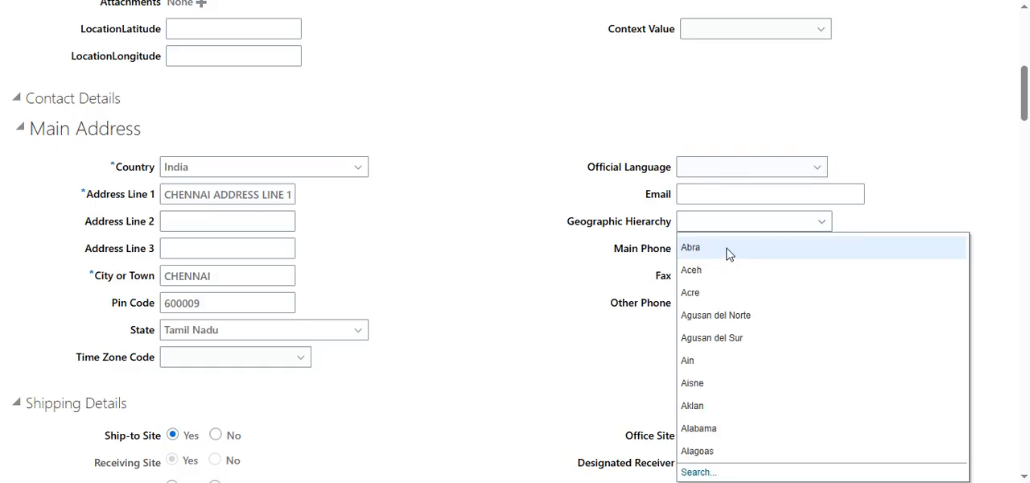
pyautogui.click(576, 248)
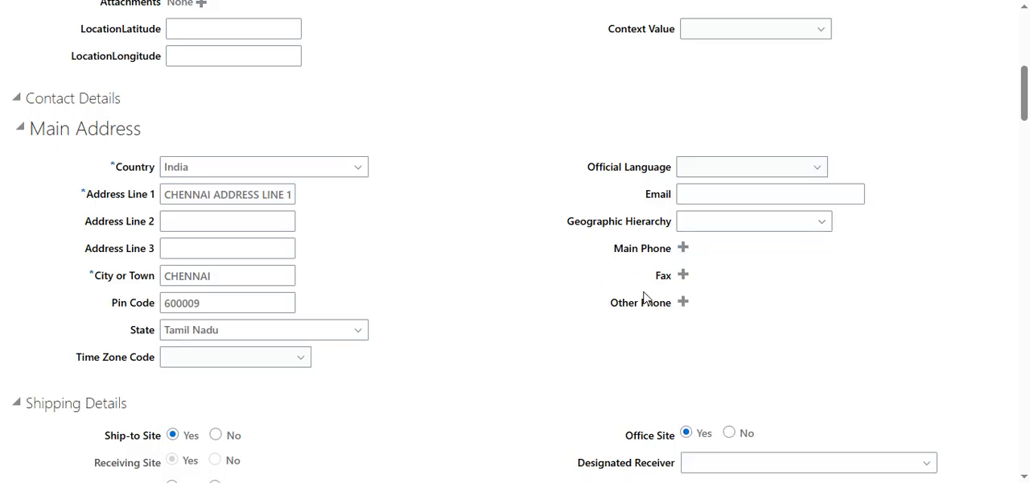
# - Look over Shipping Details, and collapse the Extra Information and Legislative Information sections beneath it
pyautogui.scroll(-2, 513, 311)
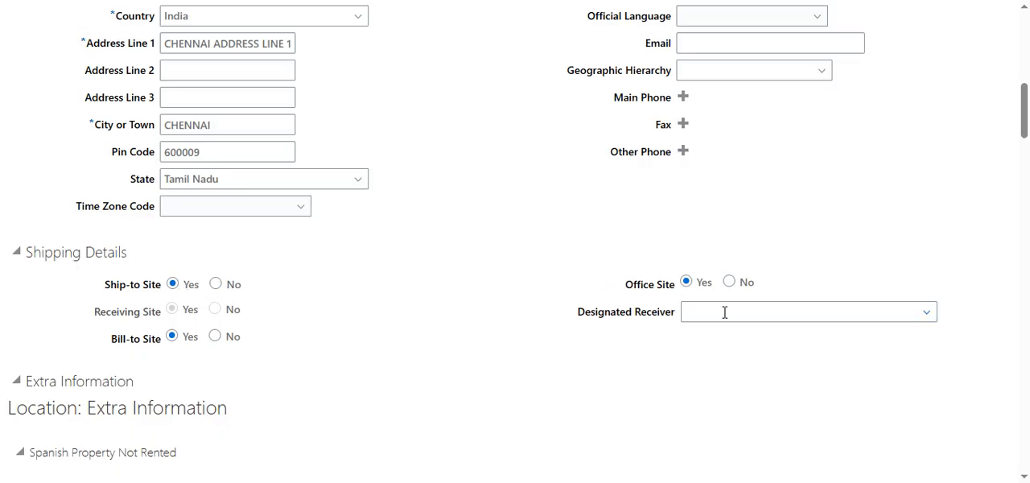
pyautogui.scroll(-3, 370, 362)
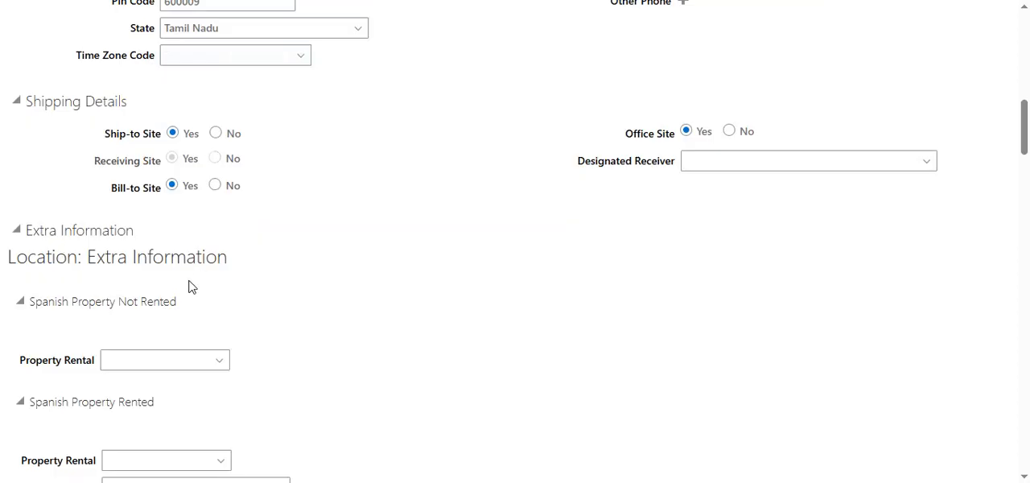
pyautogui.scroll(-1, 184, 290)
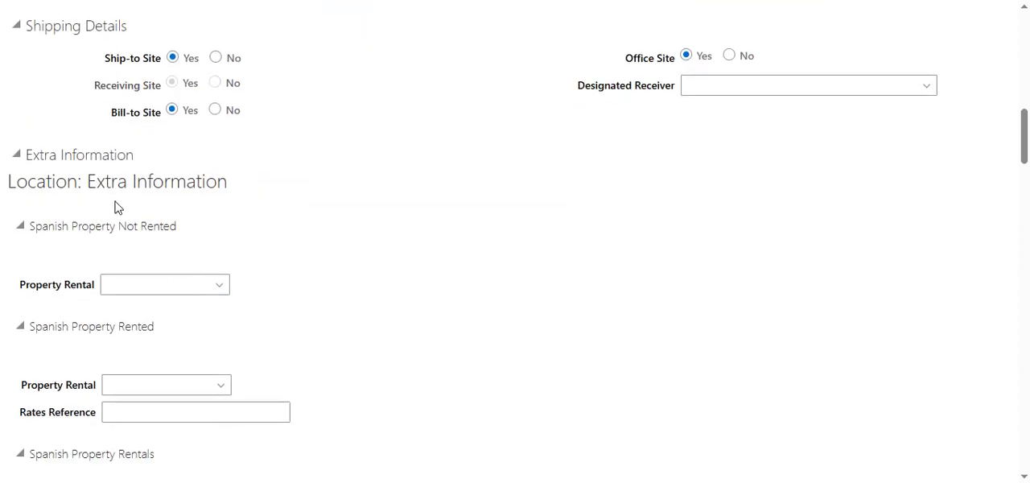
pyautogui.scroll(-4, 103, 261)
pyautogui.scroll(4, 111, 265)
pyautogui.click(16, 154)
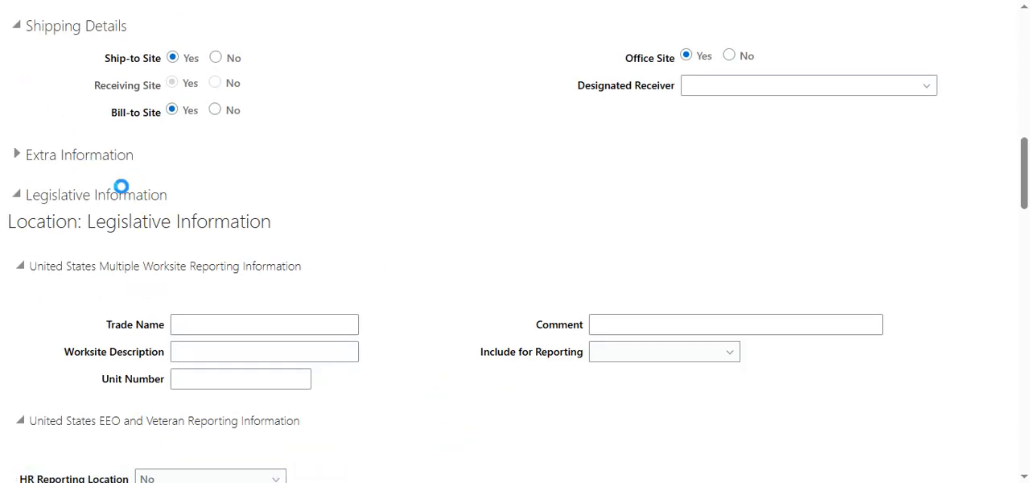
pyautogui.click(17, 198)
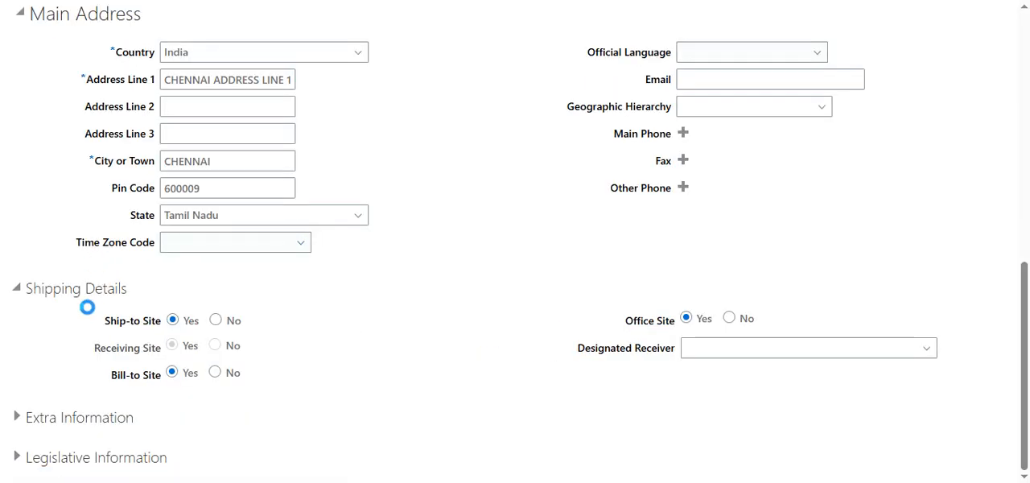
# - Save the new location RAMTEST INDIA FIRST LOCATION and acknowledge the confirmation
pyautogui.scroll(3, 452, 253)
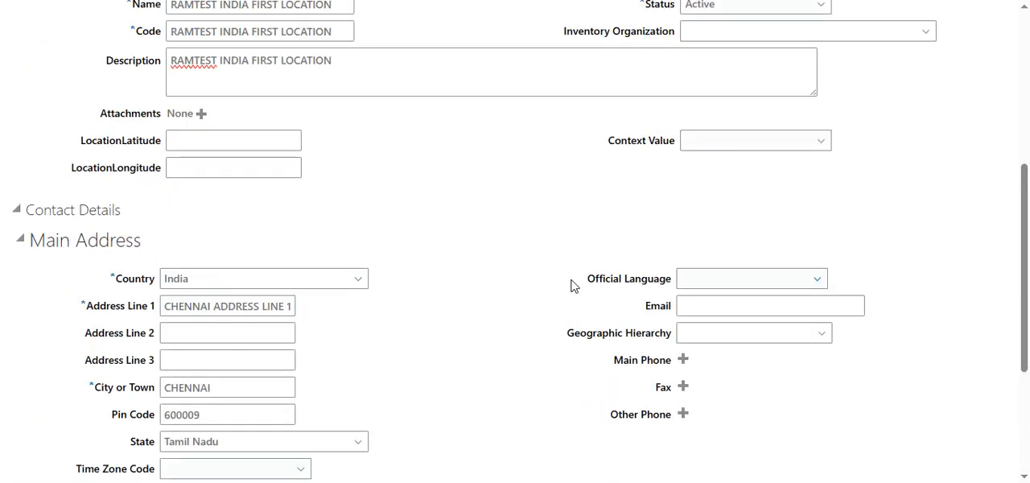
pyautogui.scroll(5, 568, 277)
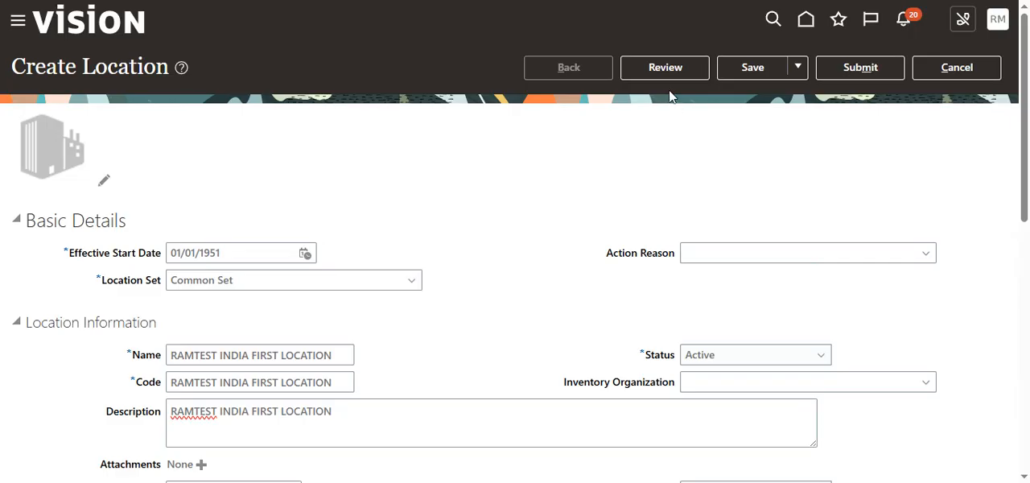
pyautogui.click(750, 70)
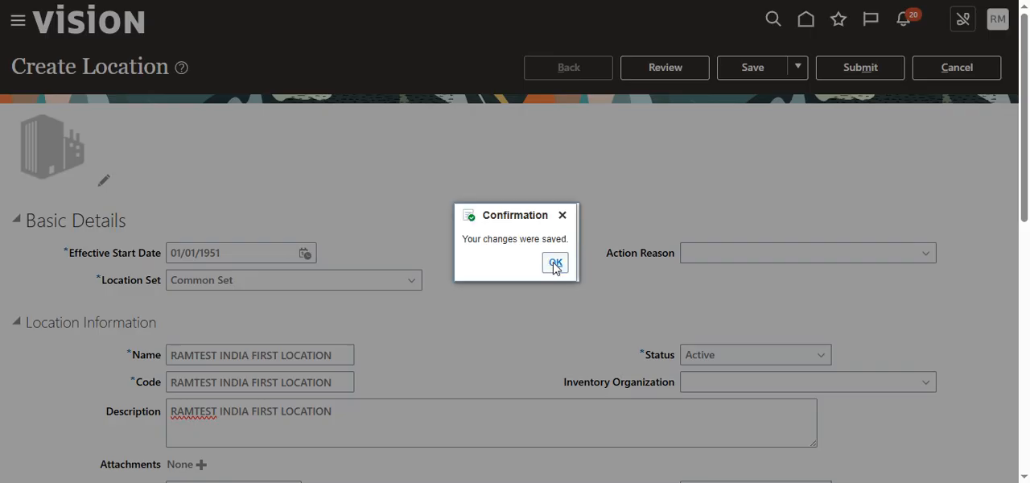
pyautogui.click(555, 264)
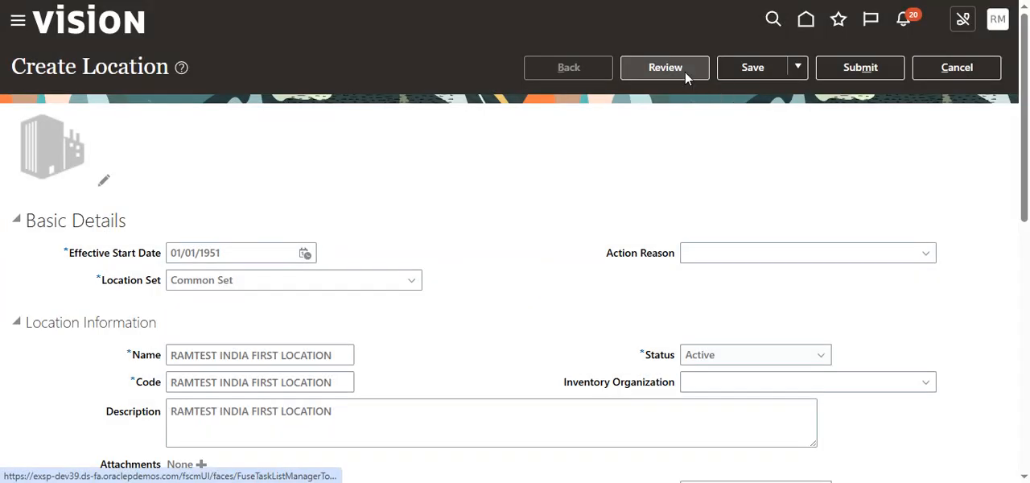
# - Open the new location's review page and look over its basic, location, shipping and extra information details
pyautogui.click(685, 71)
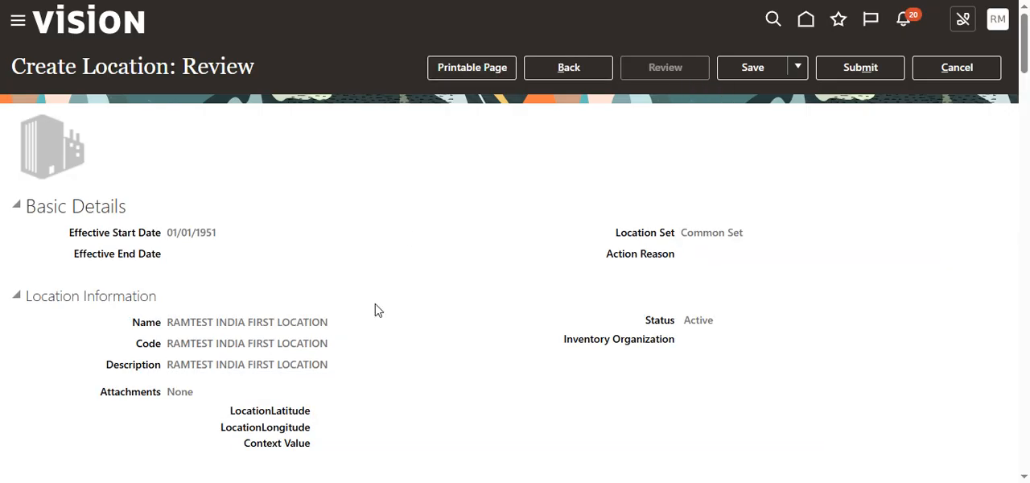
pyautogui.scroll(-8, 343, 378)
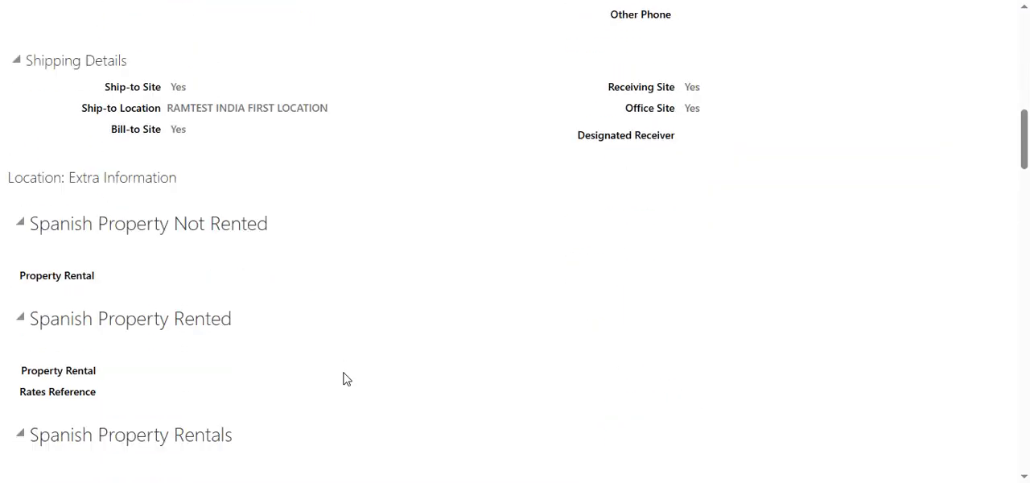
pyautogui.scroll(-3, 346, 378)
pyautogui.scroll(11, 345, 378)
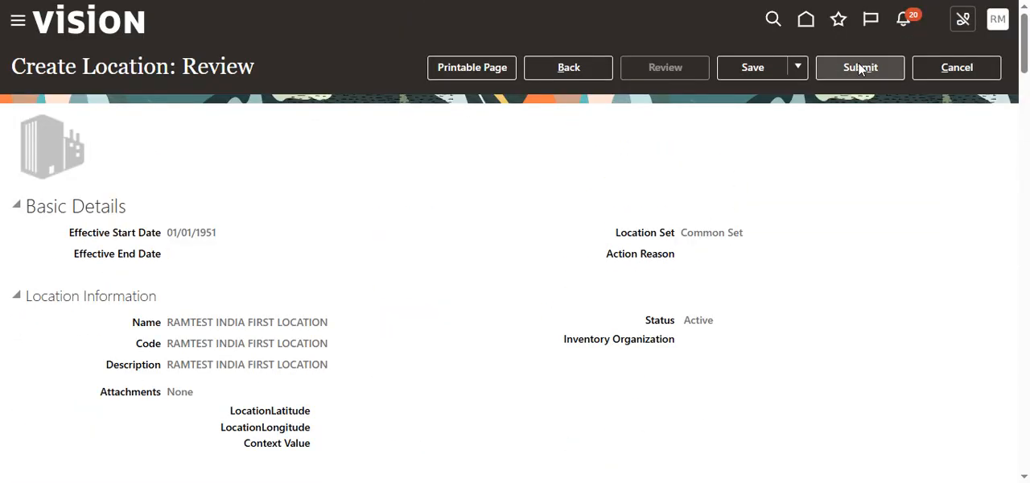
# - Submit the new location request, accept the warning and acknowledge the confirmation
pyautogui.click(860, 69)
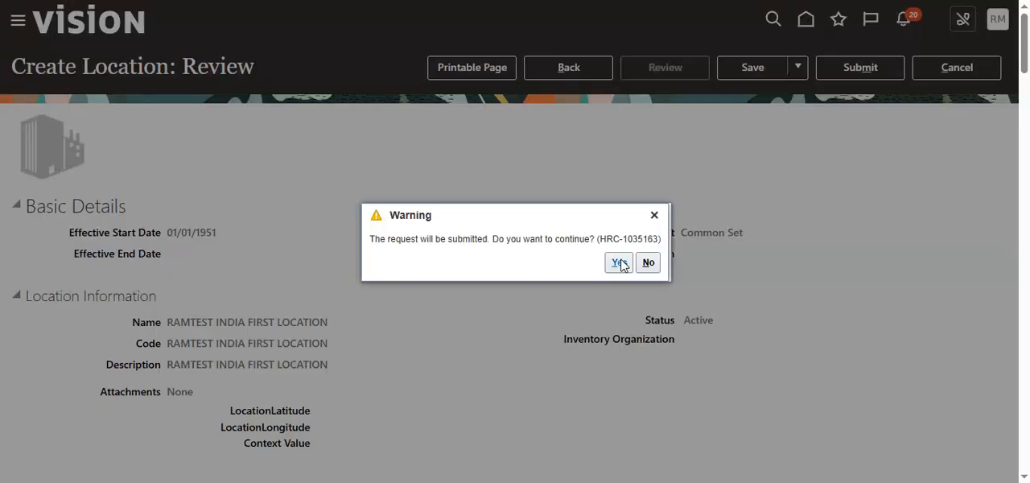
pyautogui.click(620, 264)
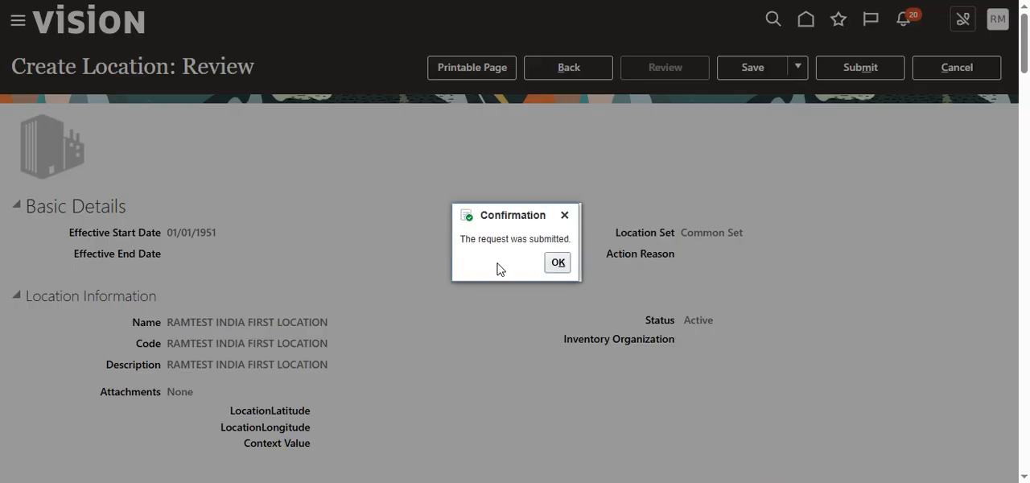
pyautogui.click(563, 268)
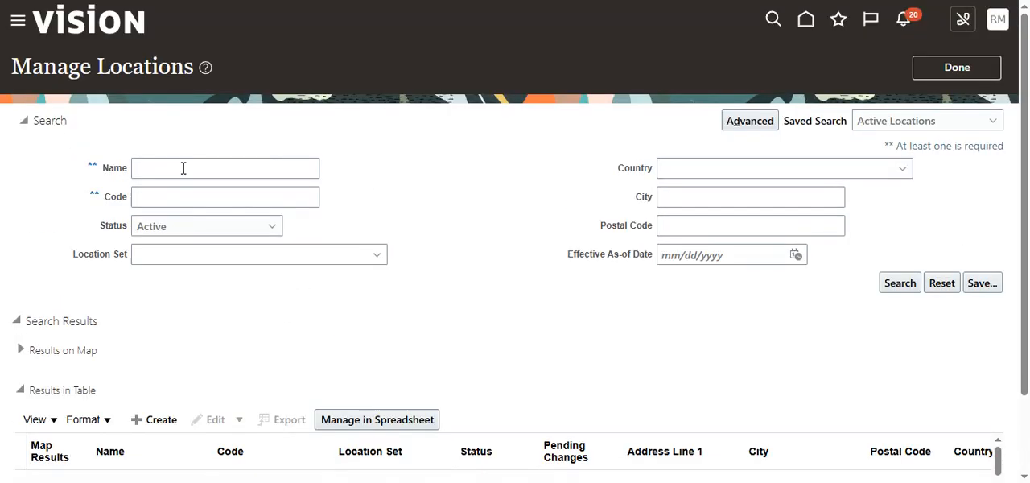
# - Search the active locations by the name ramtest and check the new location's row in the results table
pyautogui.click(184, 168)
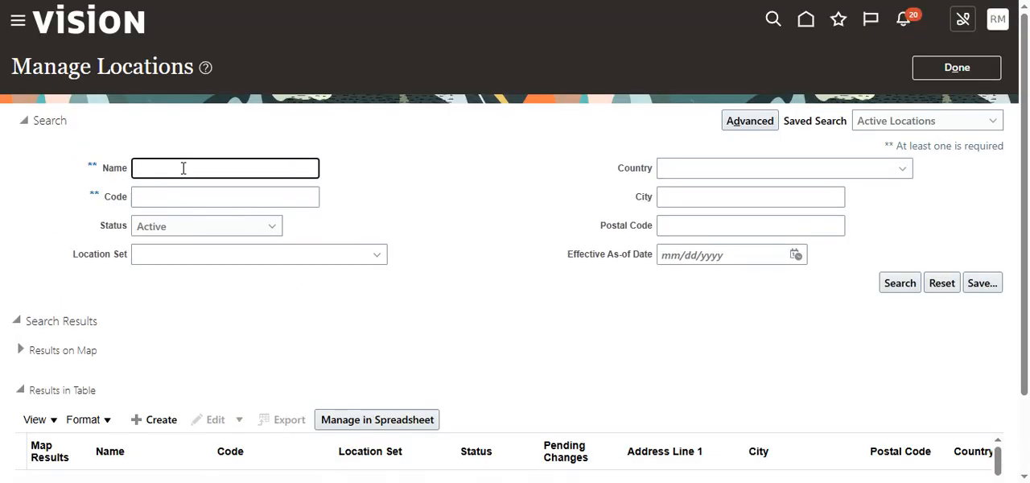
pyautogui.write('ramtest')
pyautogui.click(901, 285)
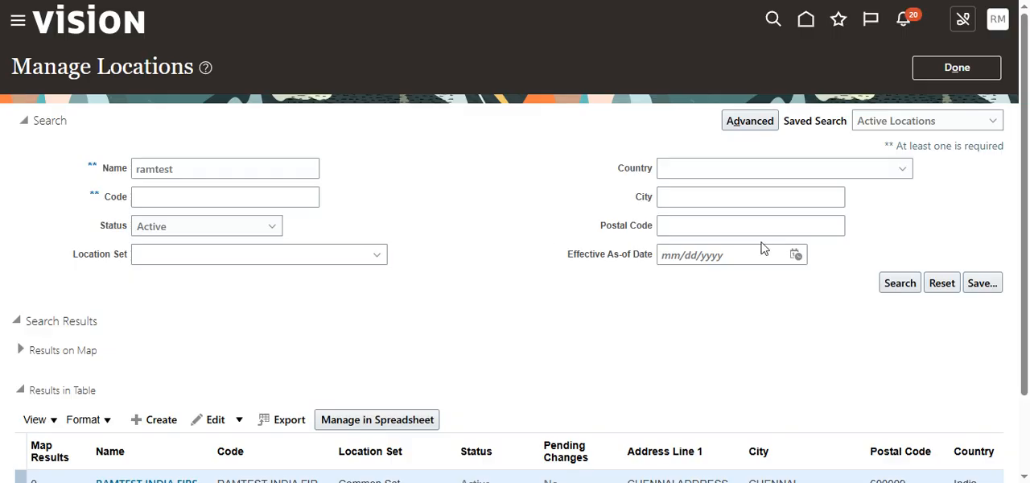
pyautogui.scroll(-2, 711, 306)
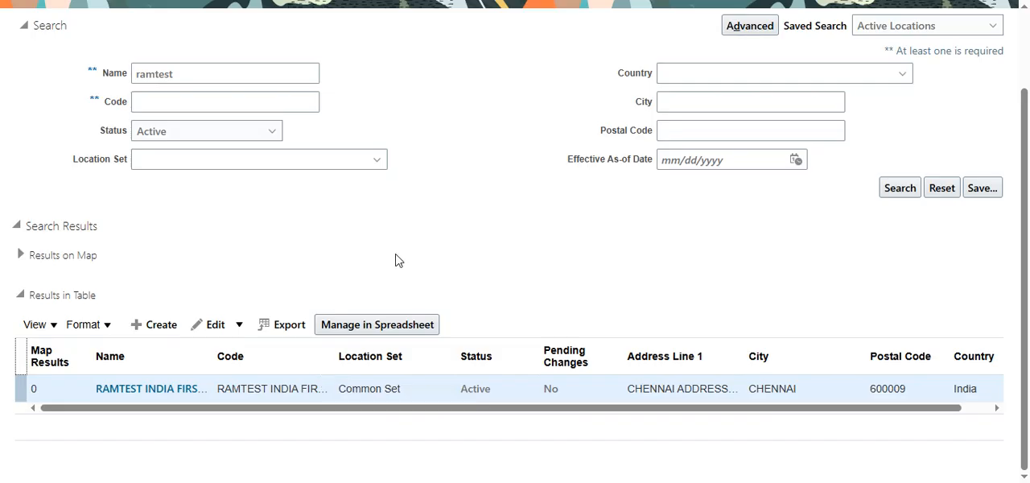
pyautogui.scroll(2, 395, 260)
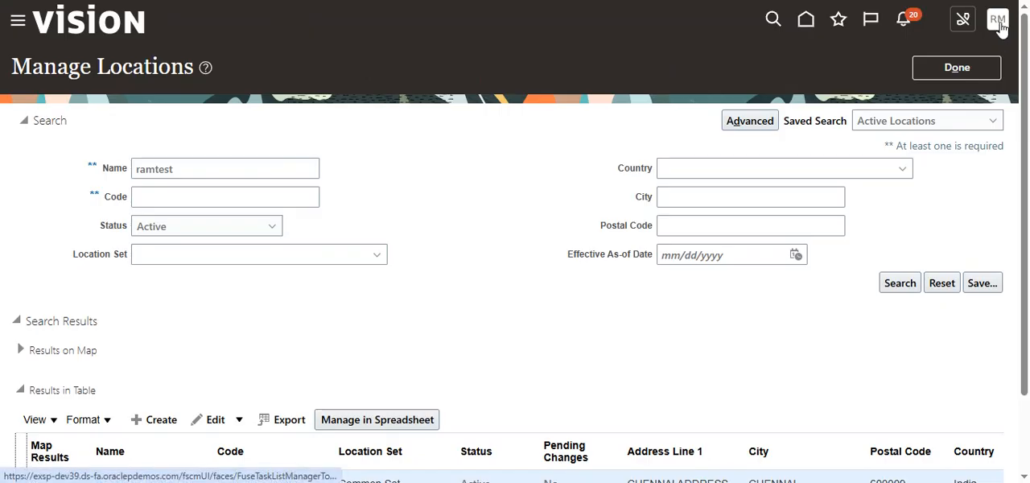
# - Finish managing locations and return to the application's home page
pyautogui.click(969, 69)
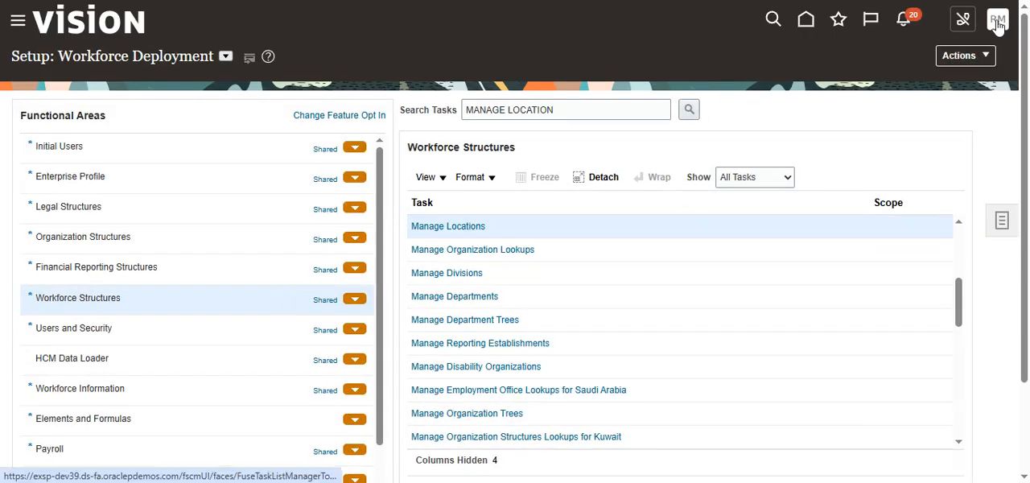
pyautogui.click(809, 26)
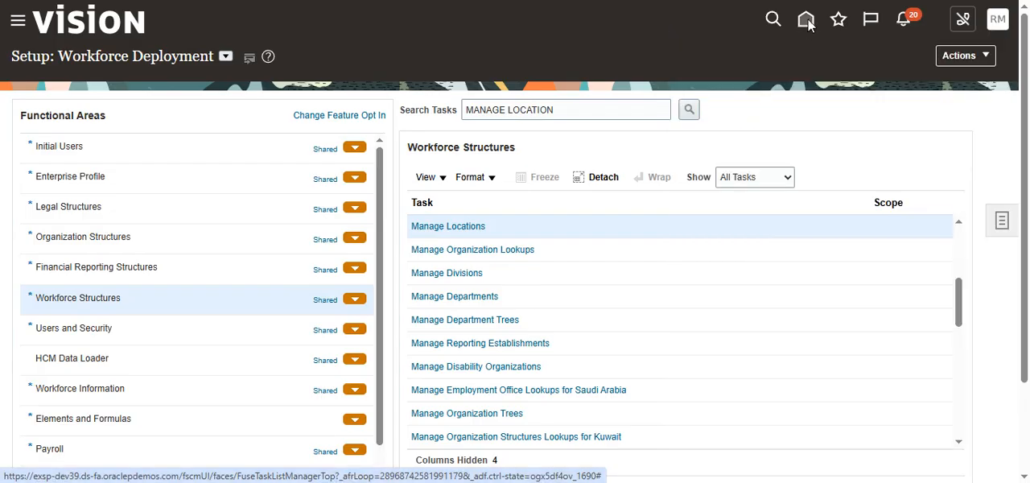
pyautogui.click(810, 26)
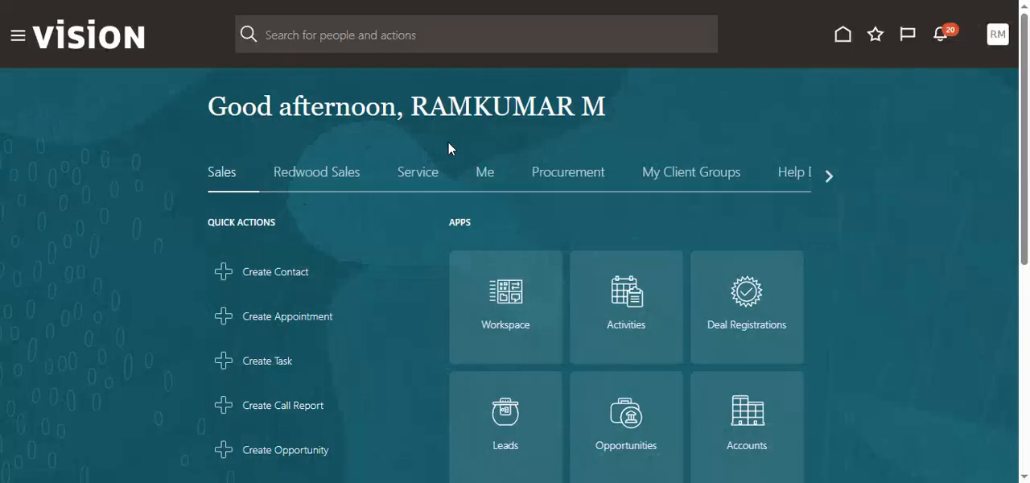
# - Open the Transaction Console from the Tools group of apps
pyautogui.click(828, 175)
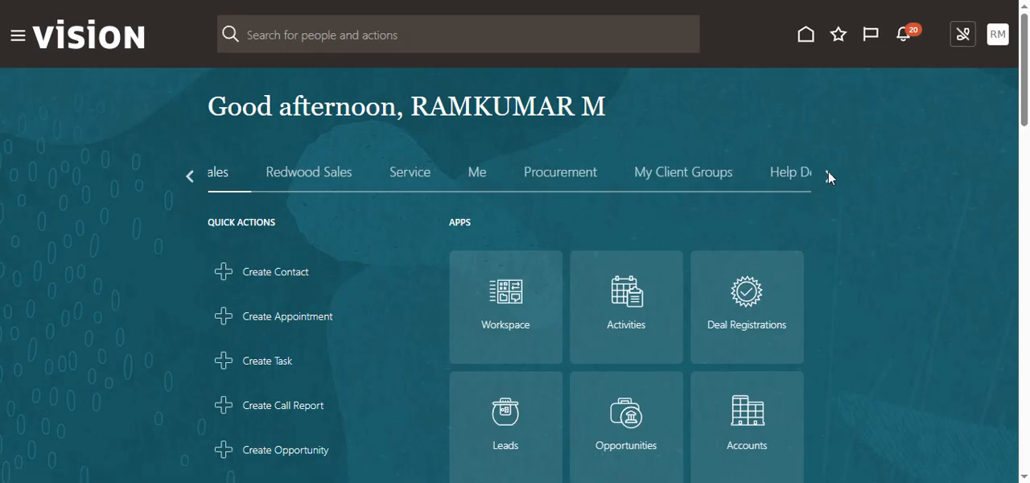
pyautogui.click(829, 175)
pyautogui.click(829, 176)
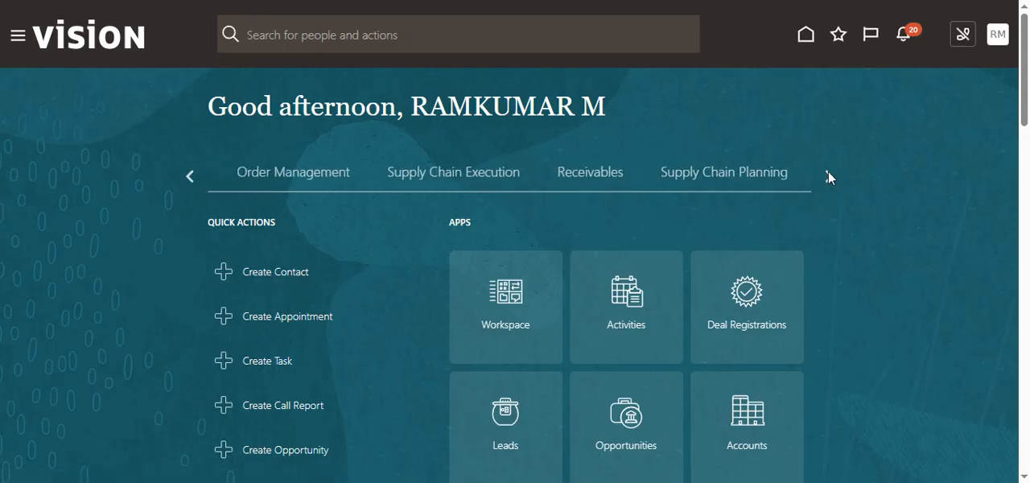
pyautogui.click(829, 175)
pyautogui.click(829, 174)
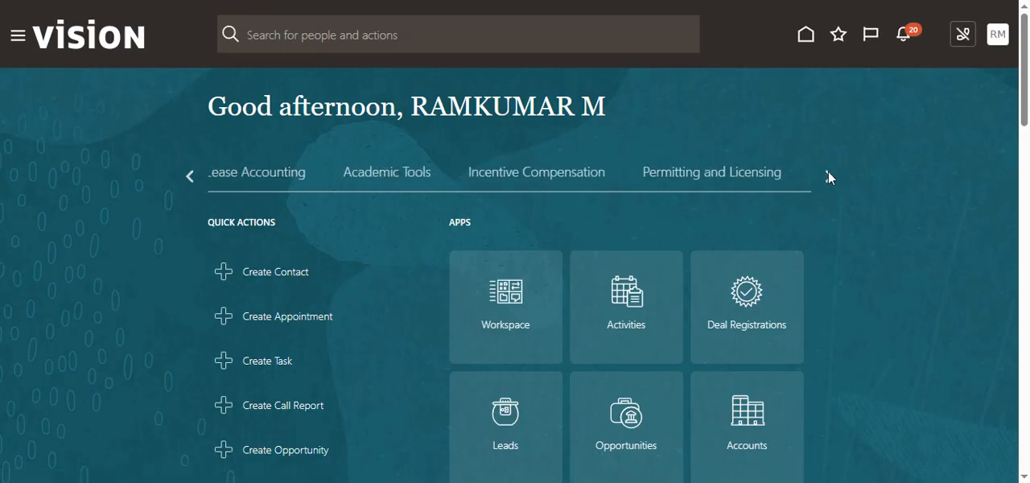
pyautogui.click(828, 174)
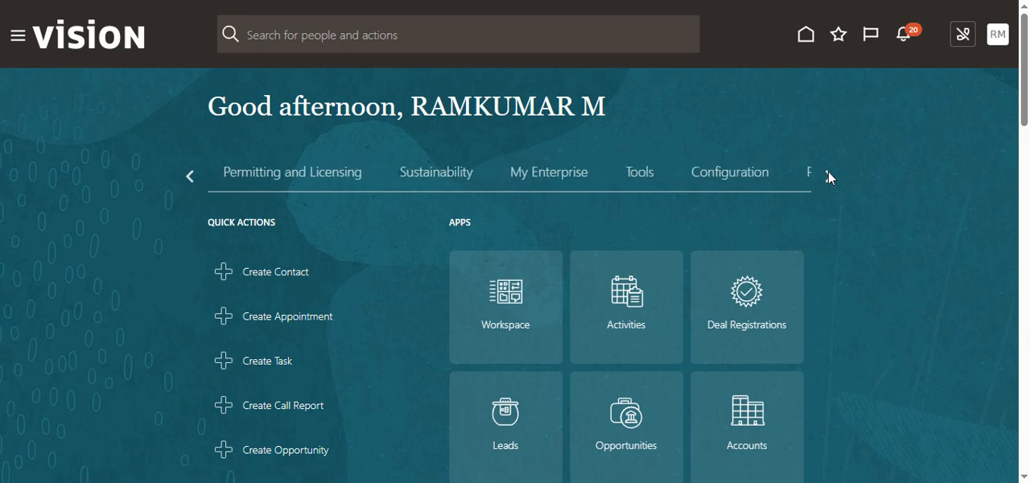
pyautogui.click(633, 182)
pyautogui.scroll(-3, 635, 219)
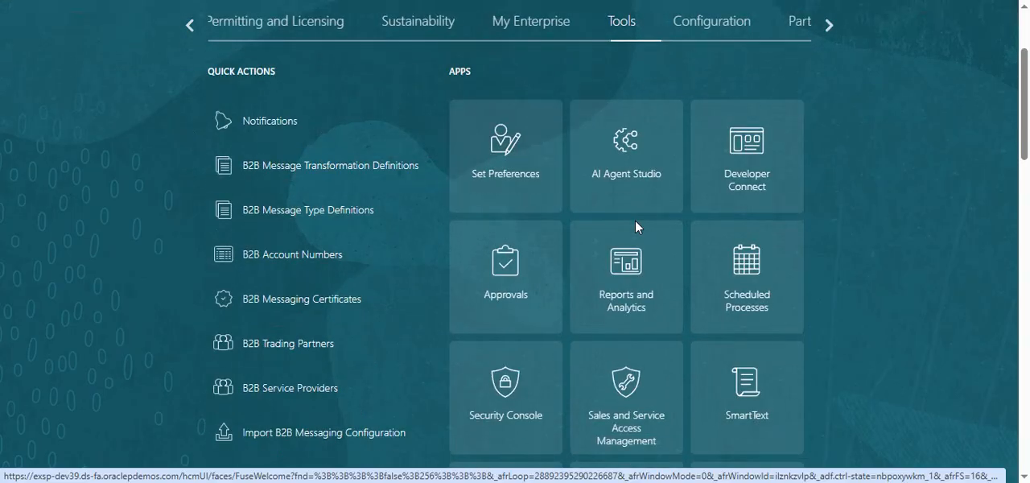
pyautogui.scroll(-2, 620, 280)
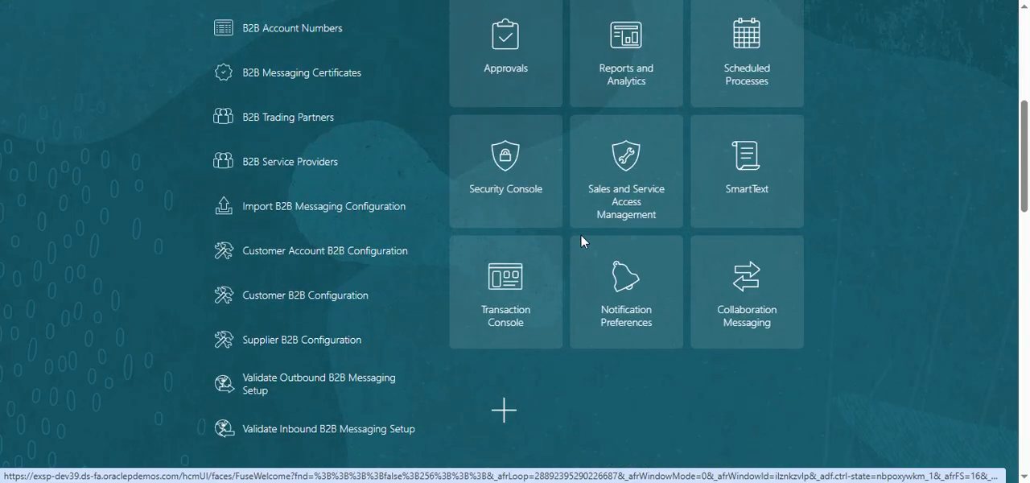
pyautogui.click(519, 322)
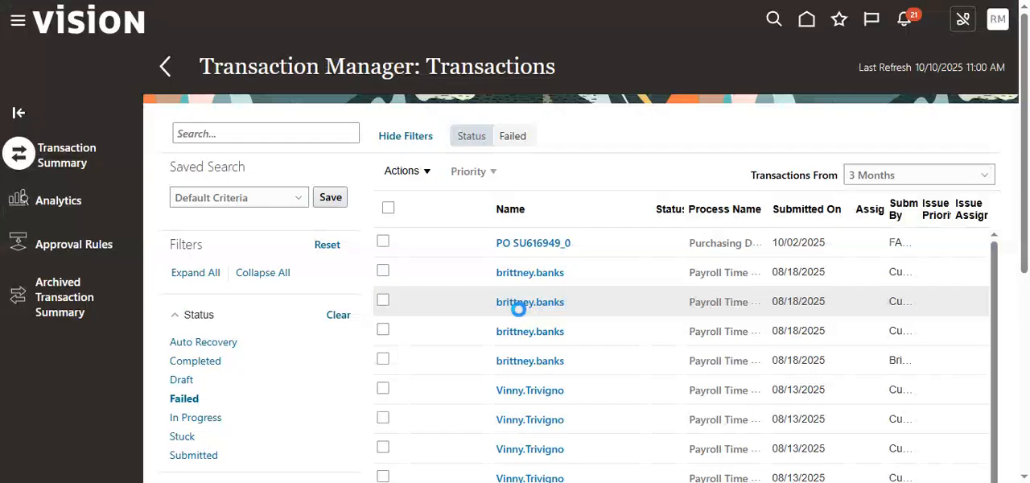
# - Open the approval rules and search the processes by the name location to check their Bypass Approvals settings
pyautogui.click(74, 246)
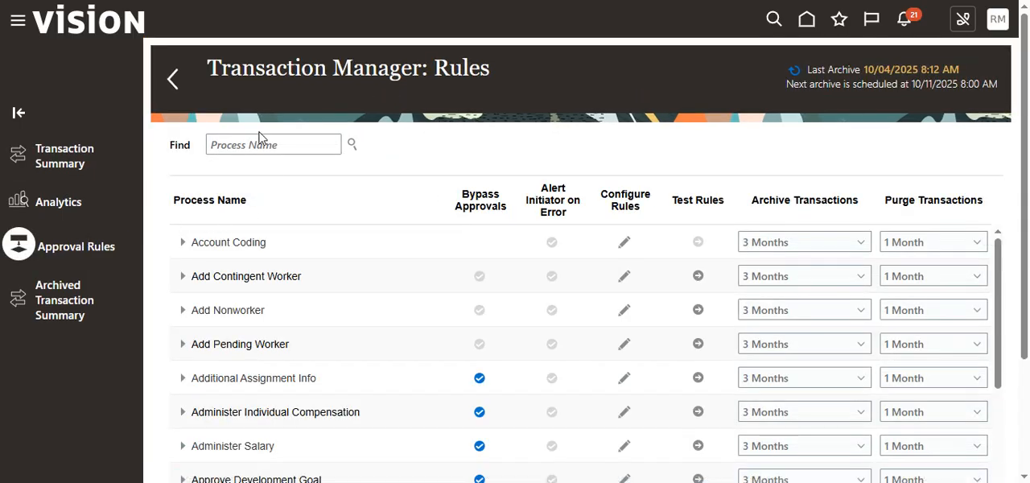
pyautogui.click(271, 149)
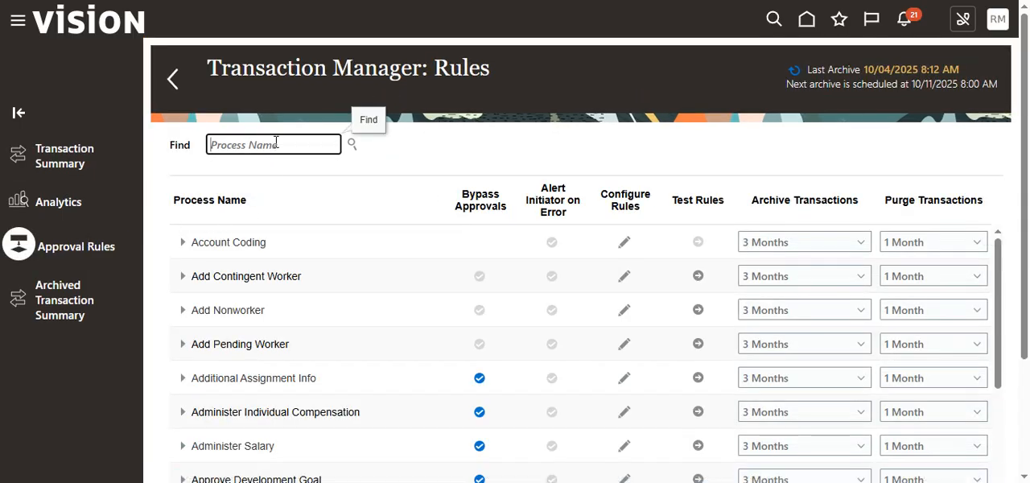
pyautogui.write('locatiob')
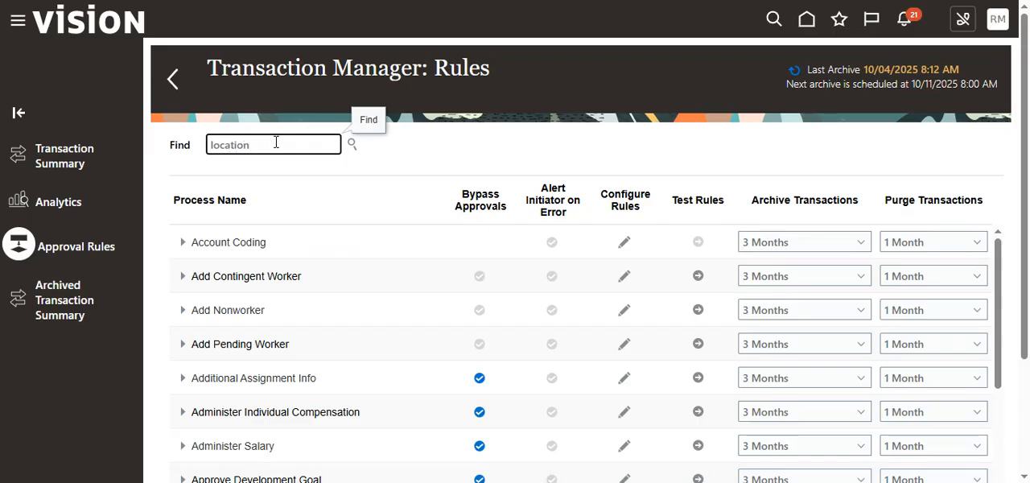
pyautogui.press('Return')
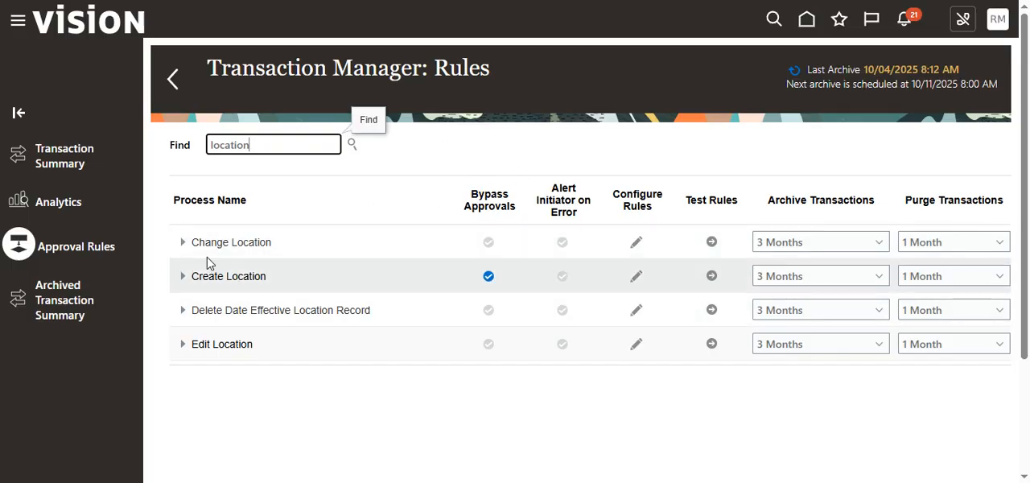
# - Remove the Failed status filter from the transaction summary and open the RAMTEST INDIA FIRST LOCATION transaction
pyautogui.click(79, 158)
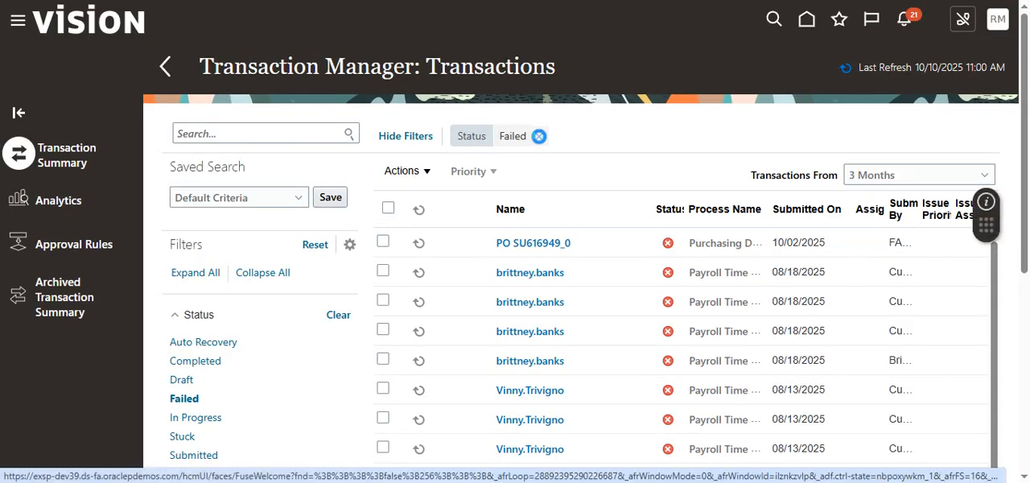
pyautogui.click(538, 136)
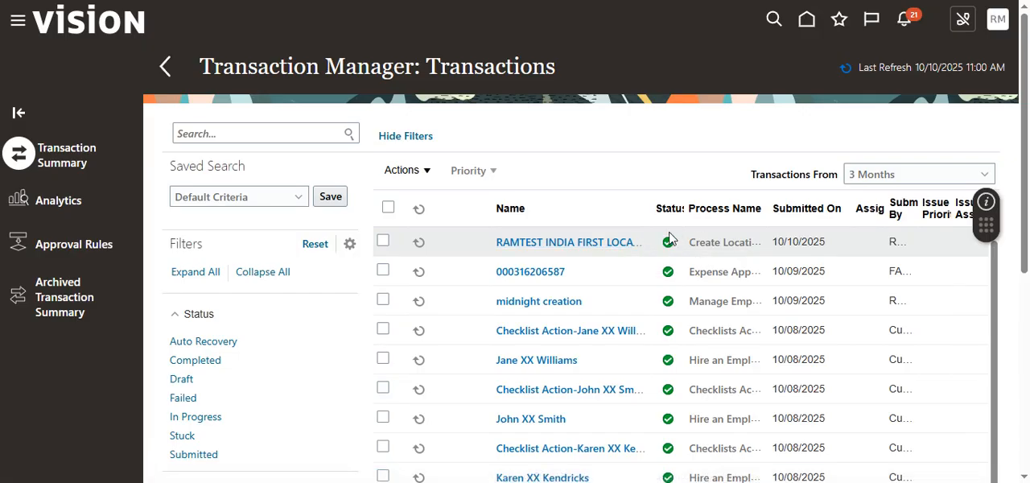
pyautogui.moveTo(670, 249)
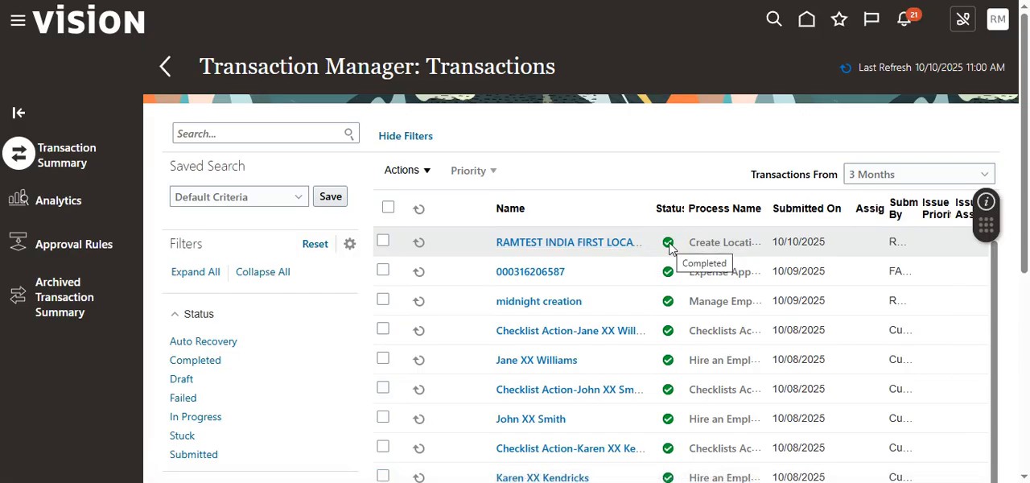
pyautogui.click(621, 245)
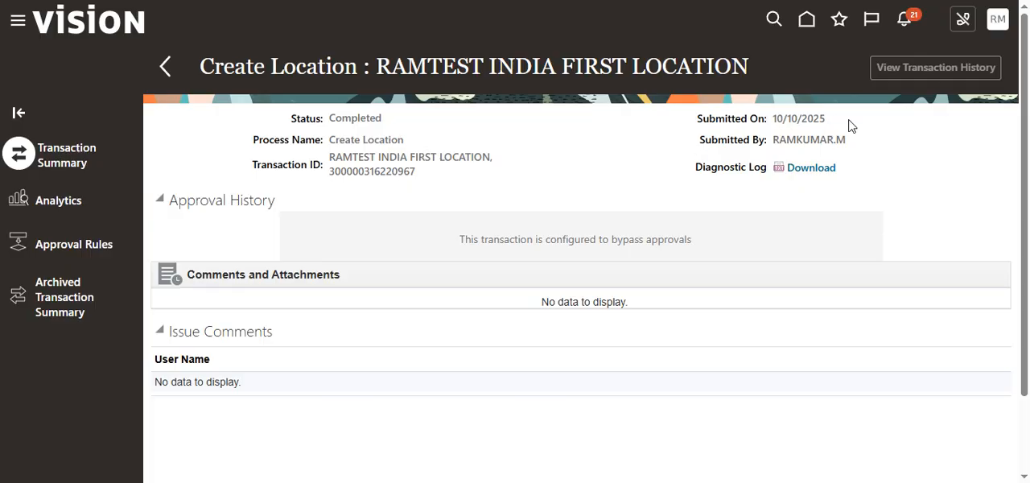
# - Review the transaction's submitter, diagnostic log, approval history and comments, and return to the transaction list
pyautogui.moveTo(774, 145); pyautogui.dragTo(859, 149)
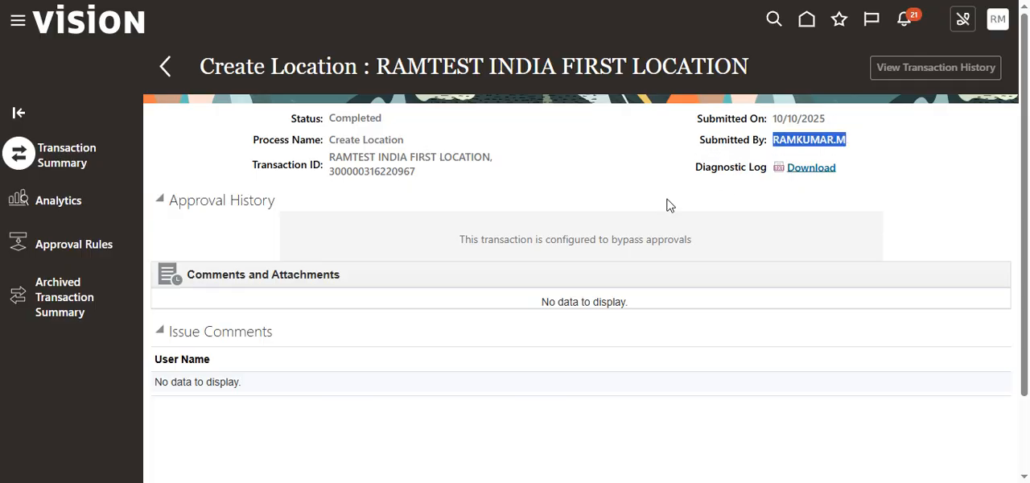
pyautogui.moveTo(708, 178); pyautogui.dragTo(730, 172)
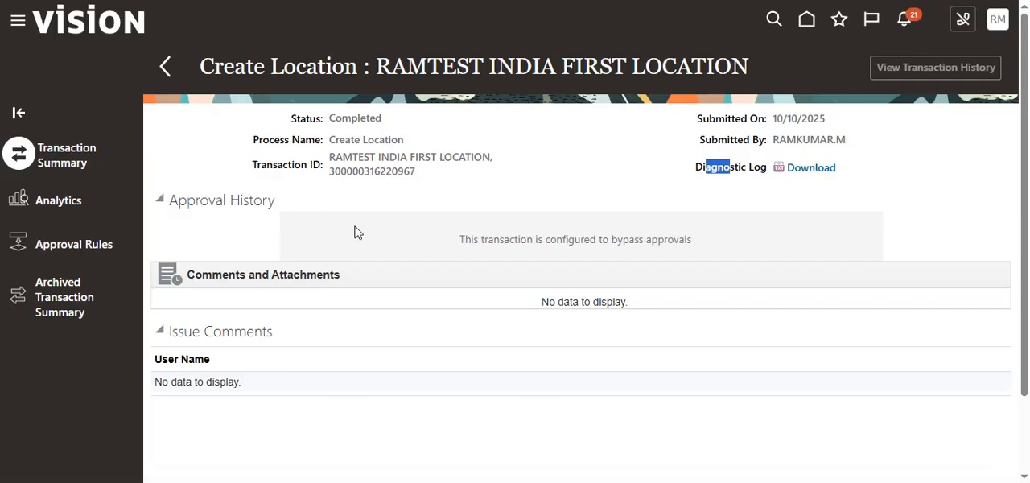
pyautogui.scroll(-2, 468, 254)
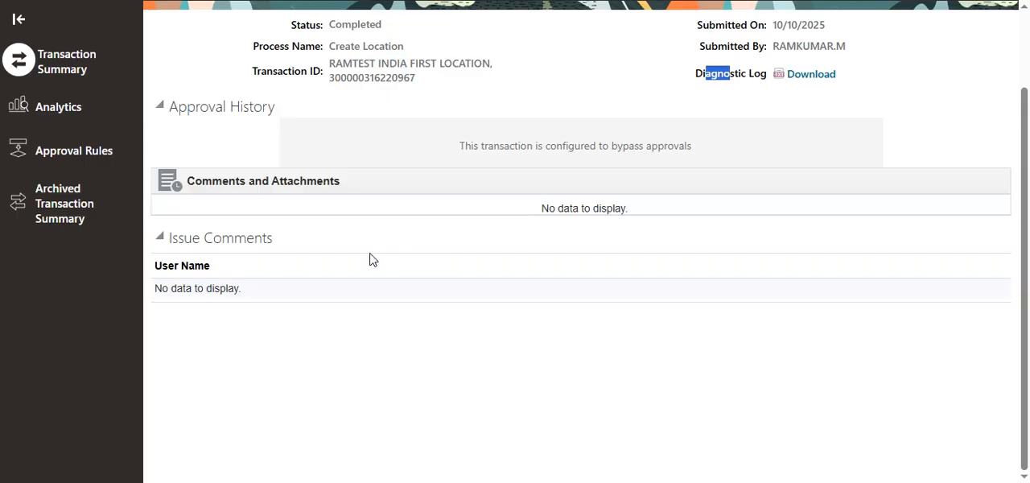
pyautogui.scroll(2, 539, 175)
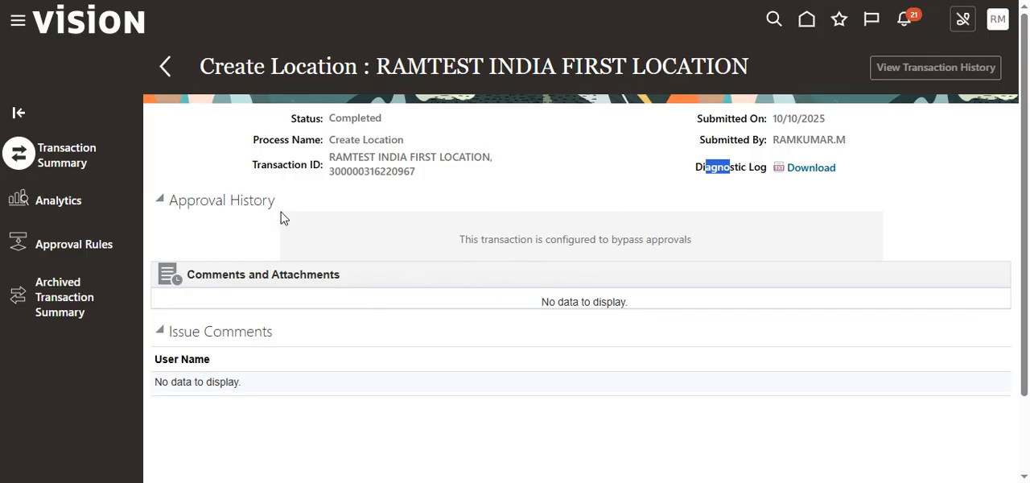
pyautogui.click(167, 66)
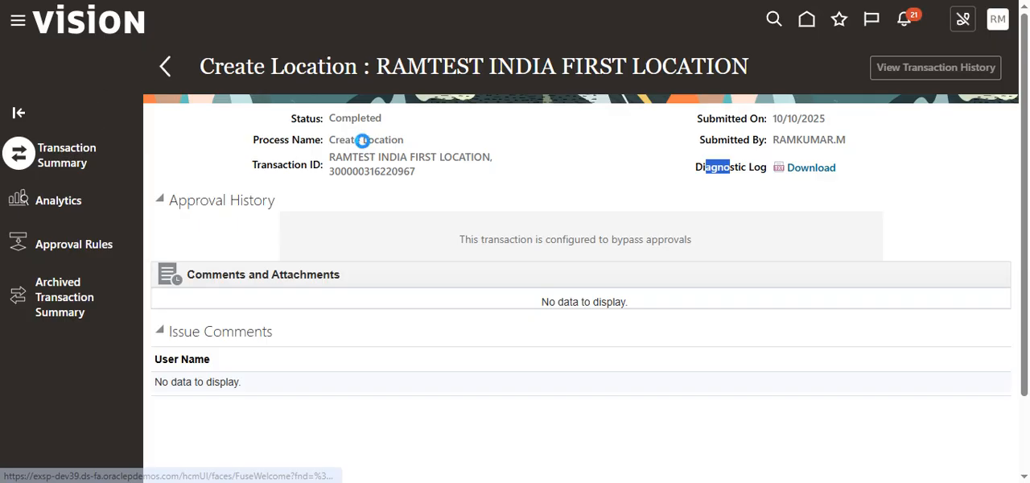